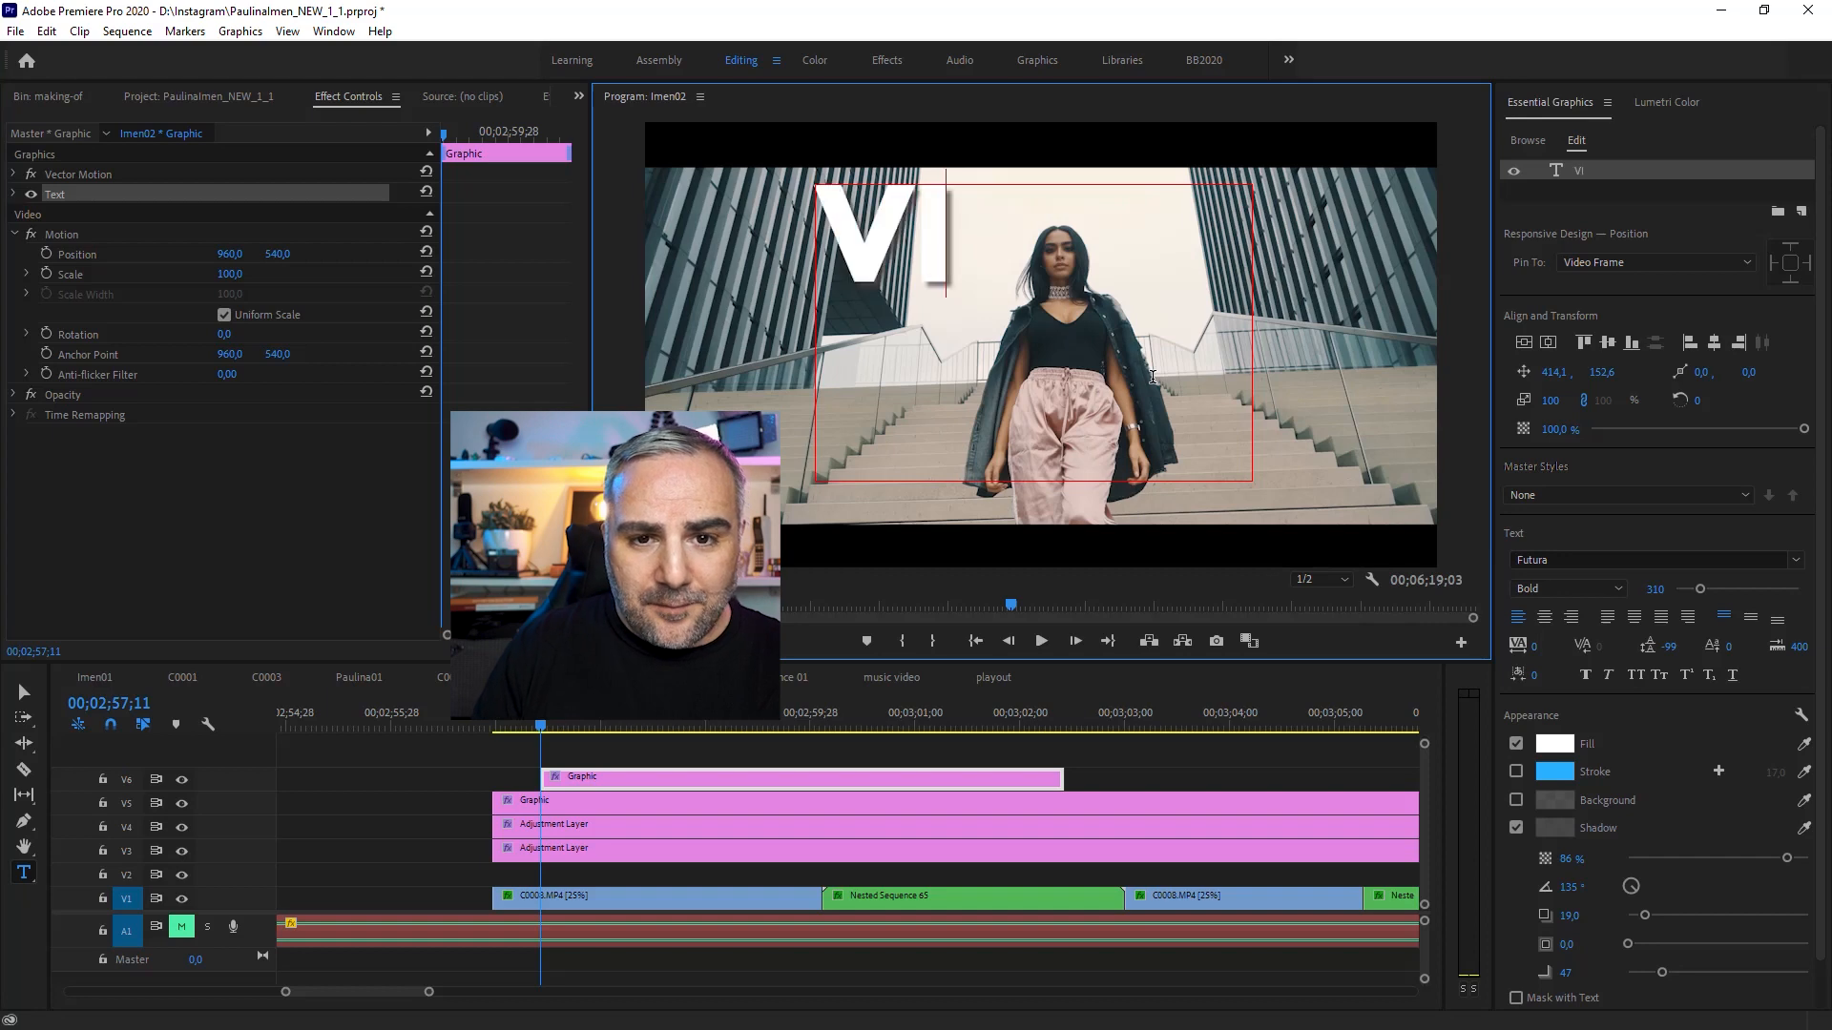
Step: Finish typing the title text VIDEOMARK and select the graphic clip on the timeline
text(ARK)
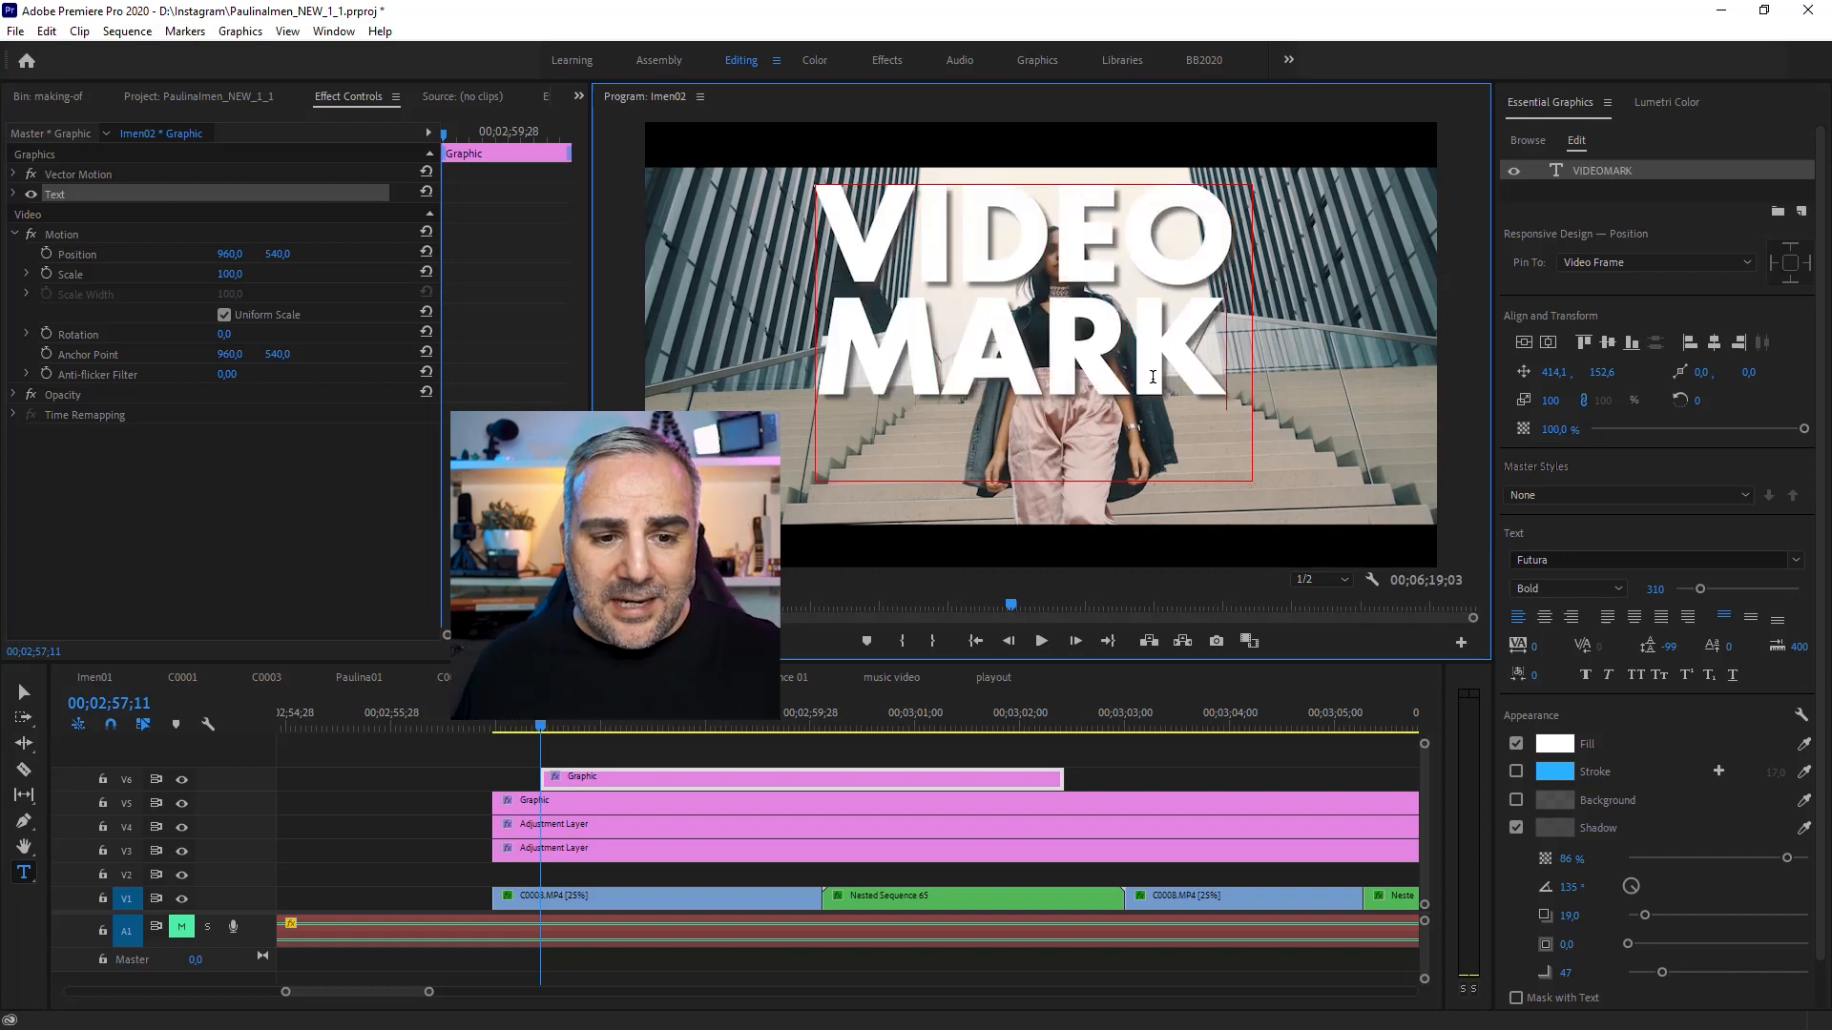
click(563, 752)
click(628, 782)
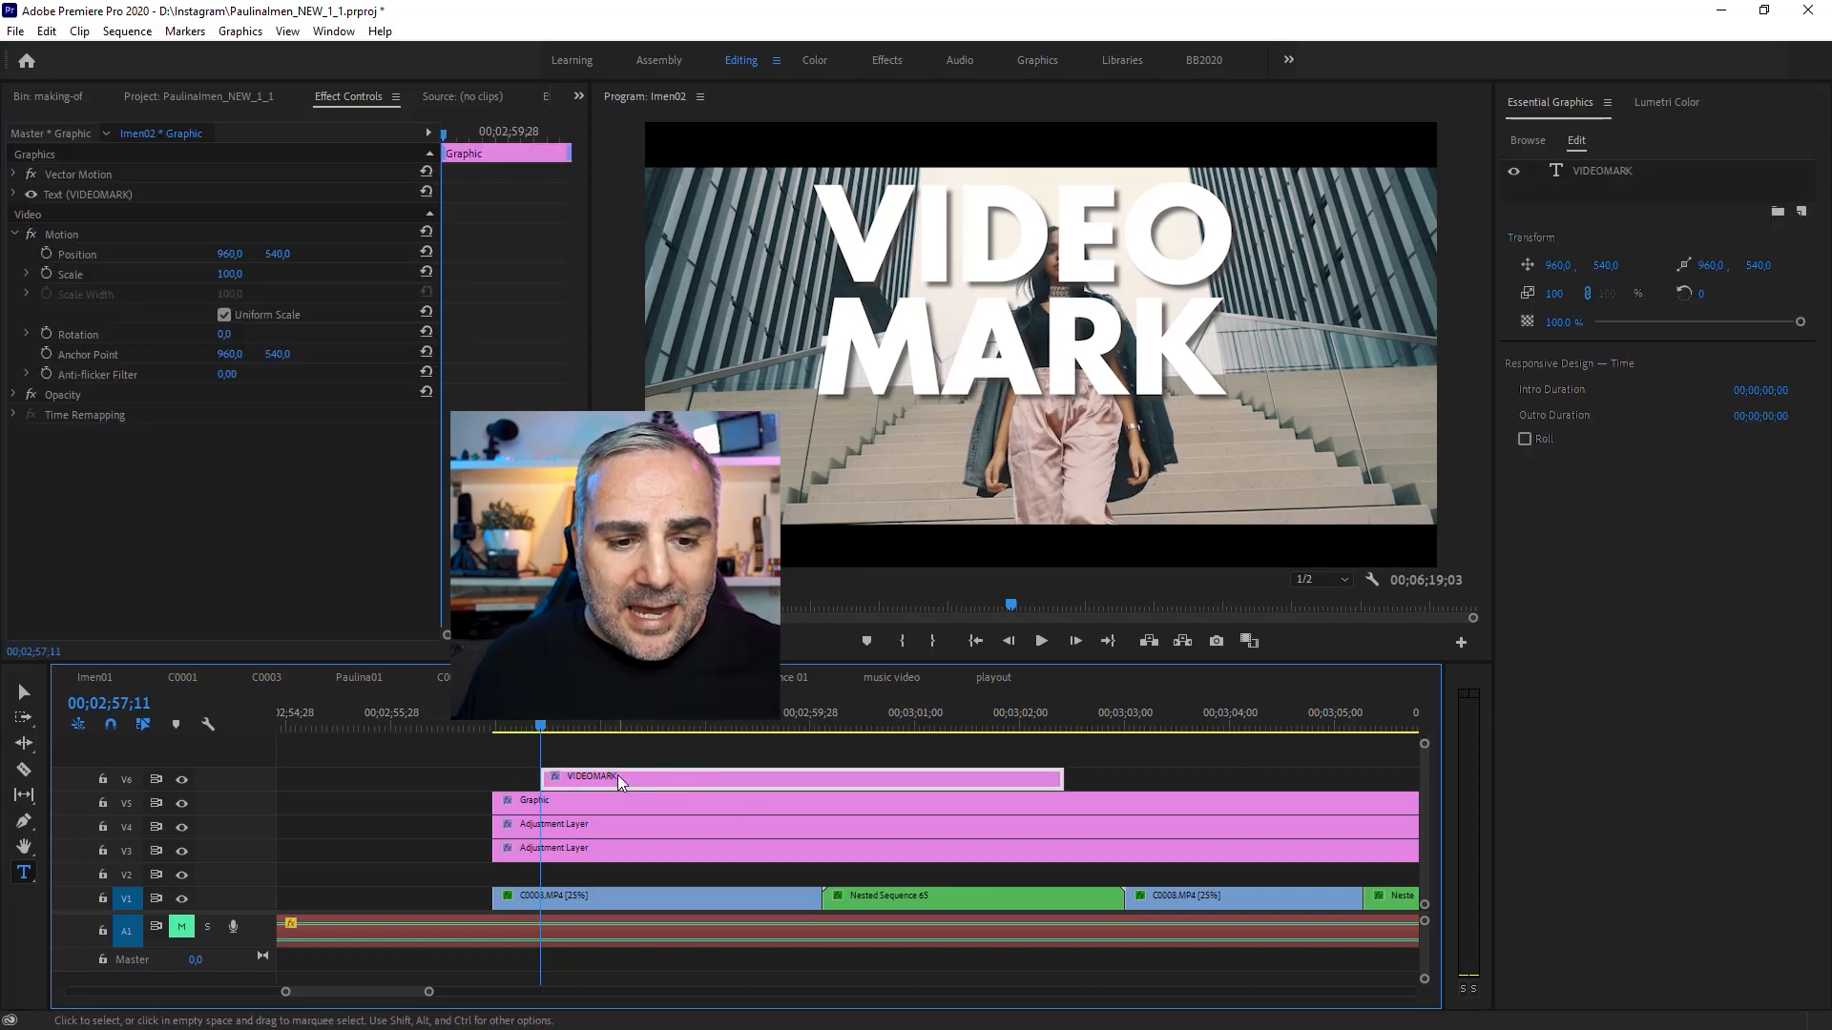
Step: Expand and select the VIDEOMARK text properties in Effect Controls
scroll(619, 782, up, 5)
scroll(621, 782, down, 6)
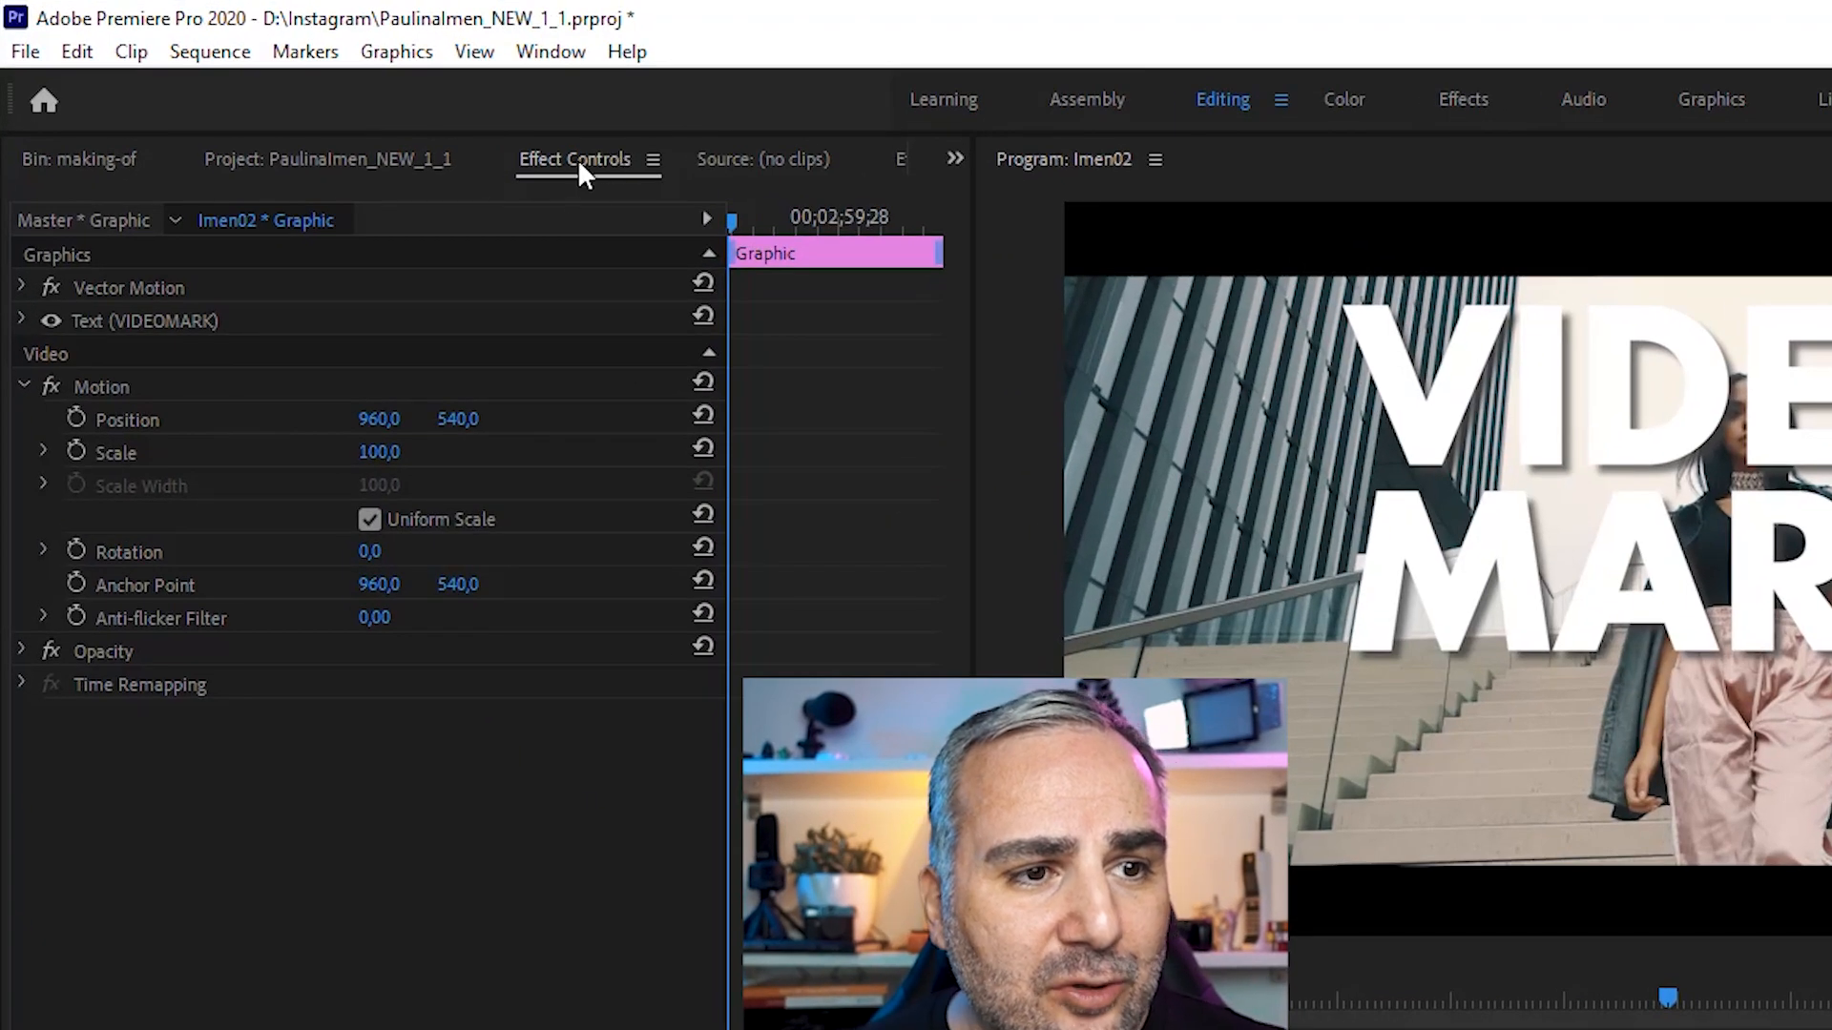
click(22, 320)
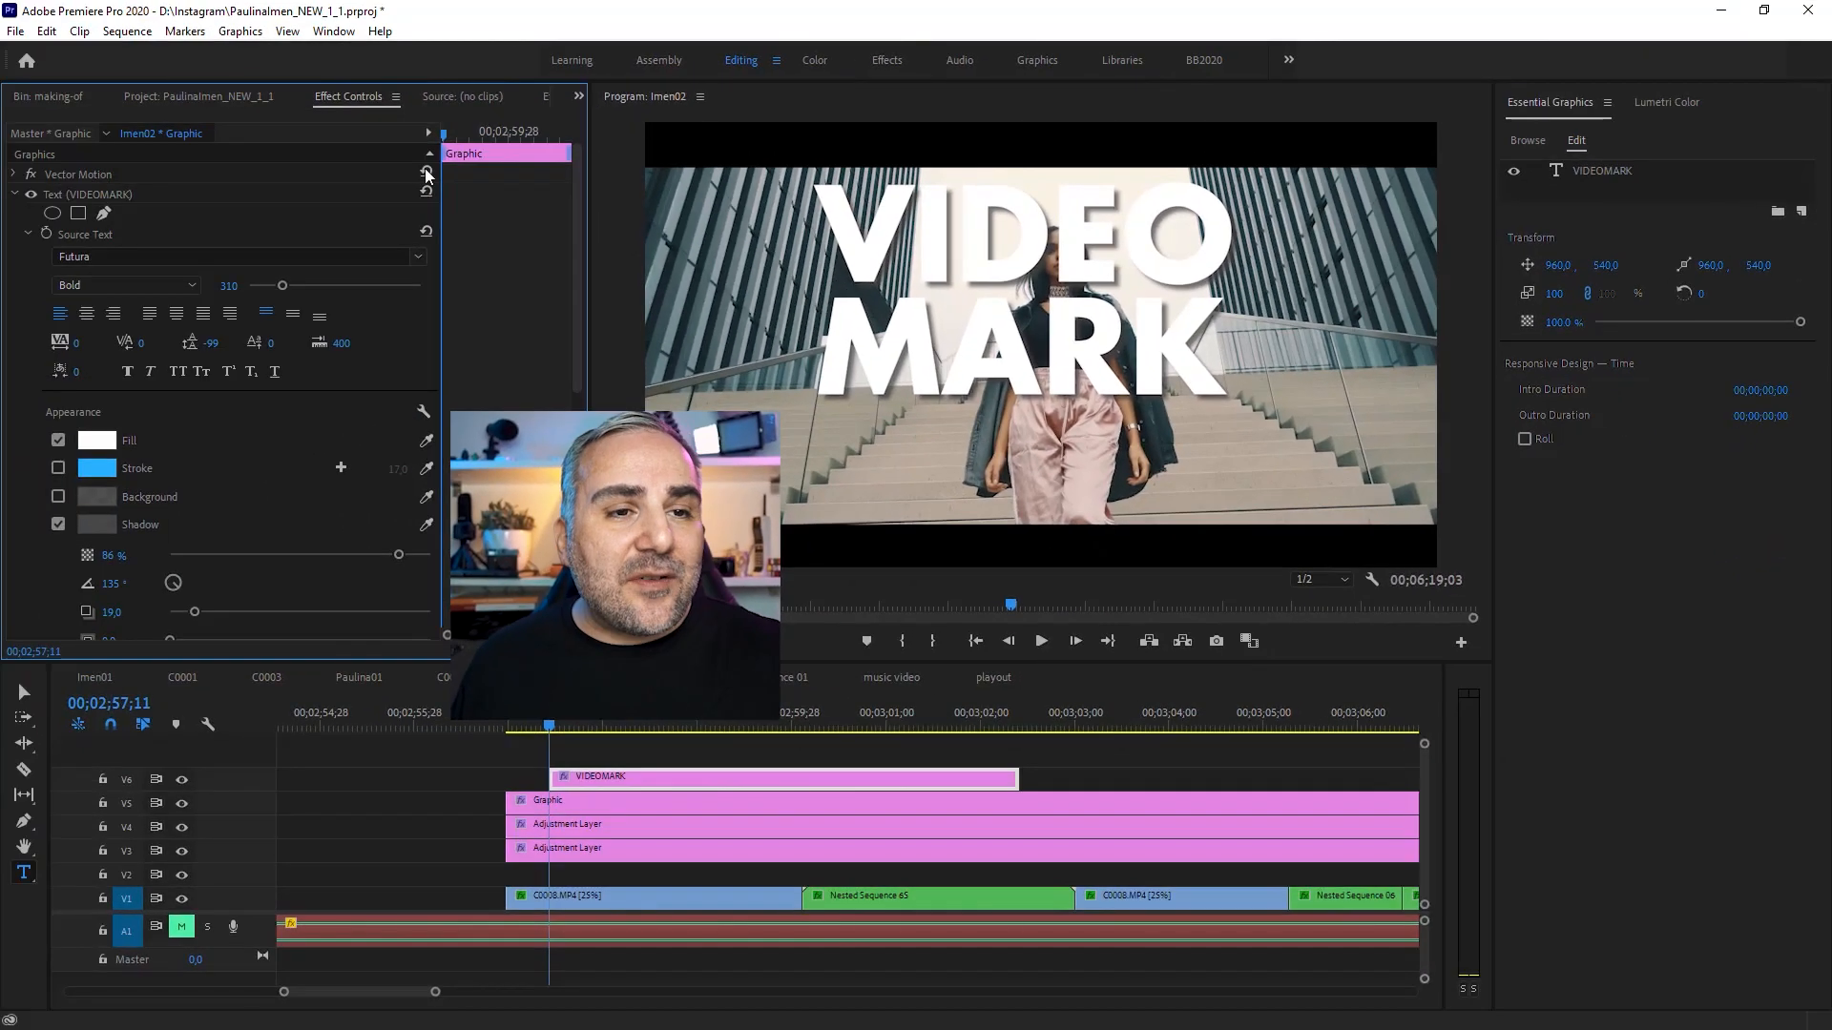
click(334, 30)
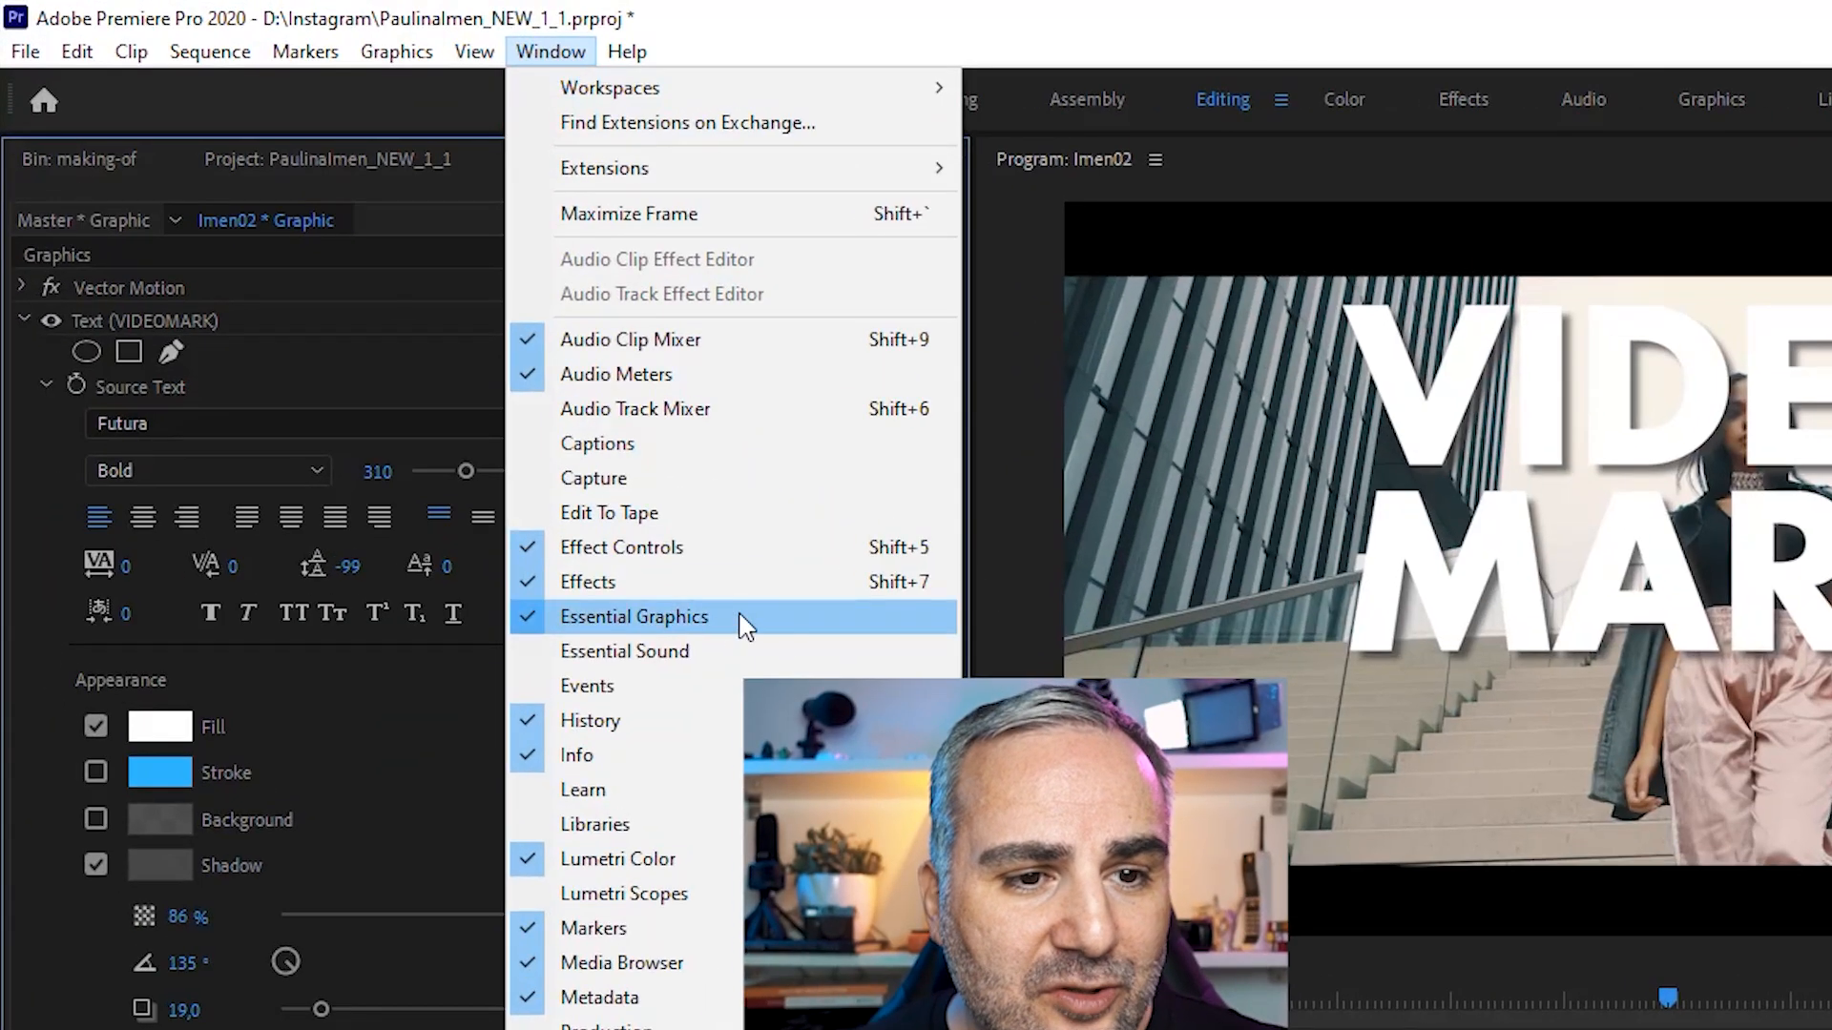
click(739, 620)
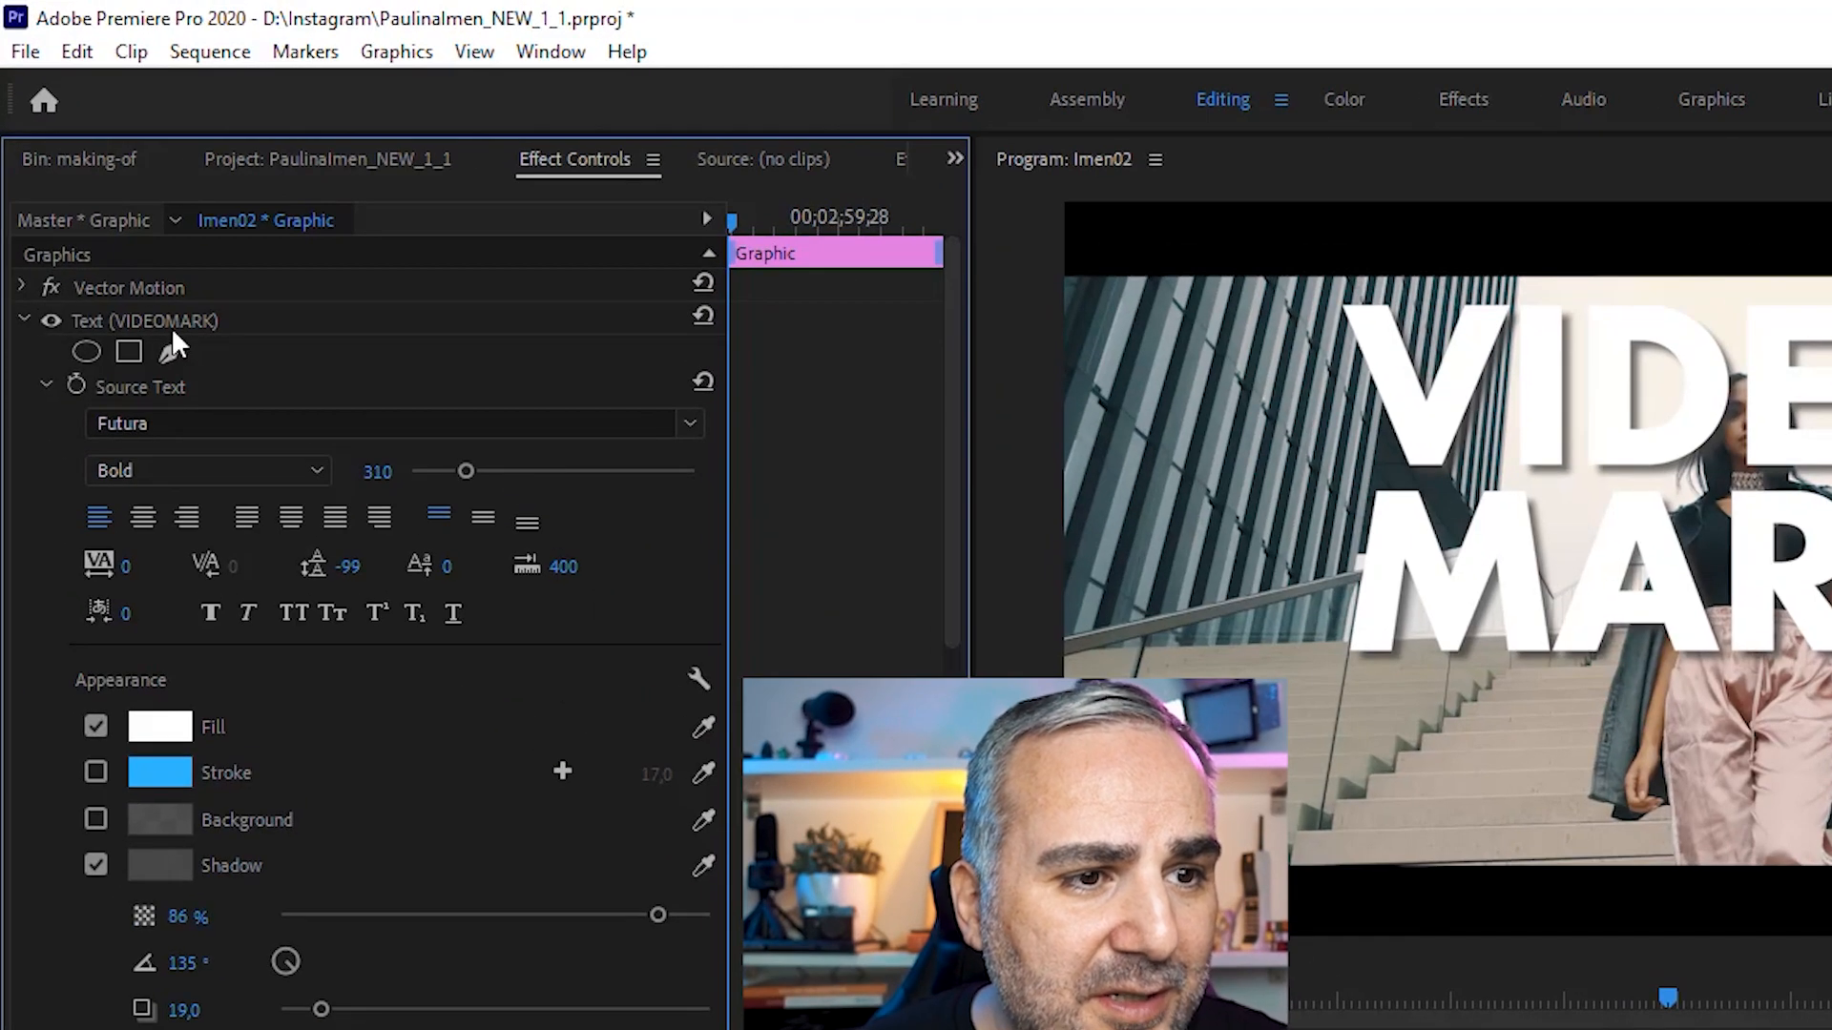
click(101, 321)
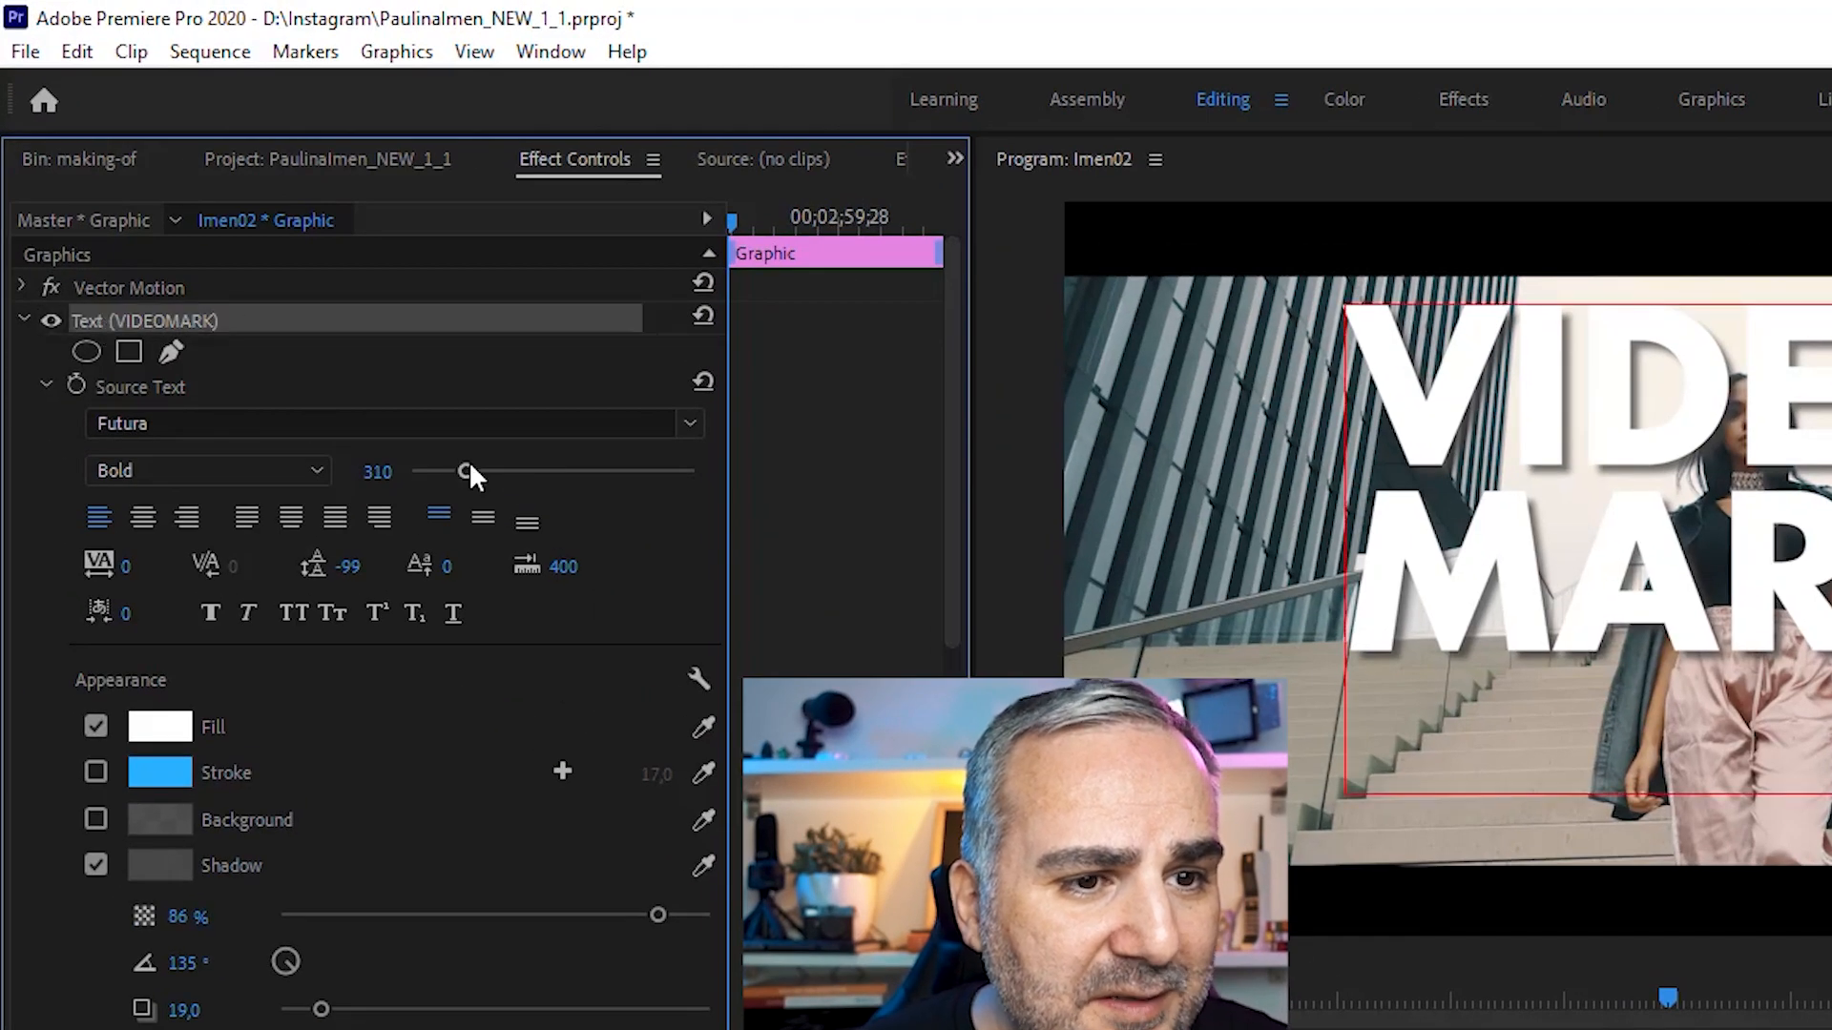
Step: Set the VIDEOMARK font size to 301 and its leading to -110
drag(466, 472, 411, 427)
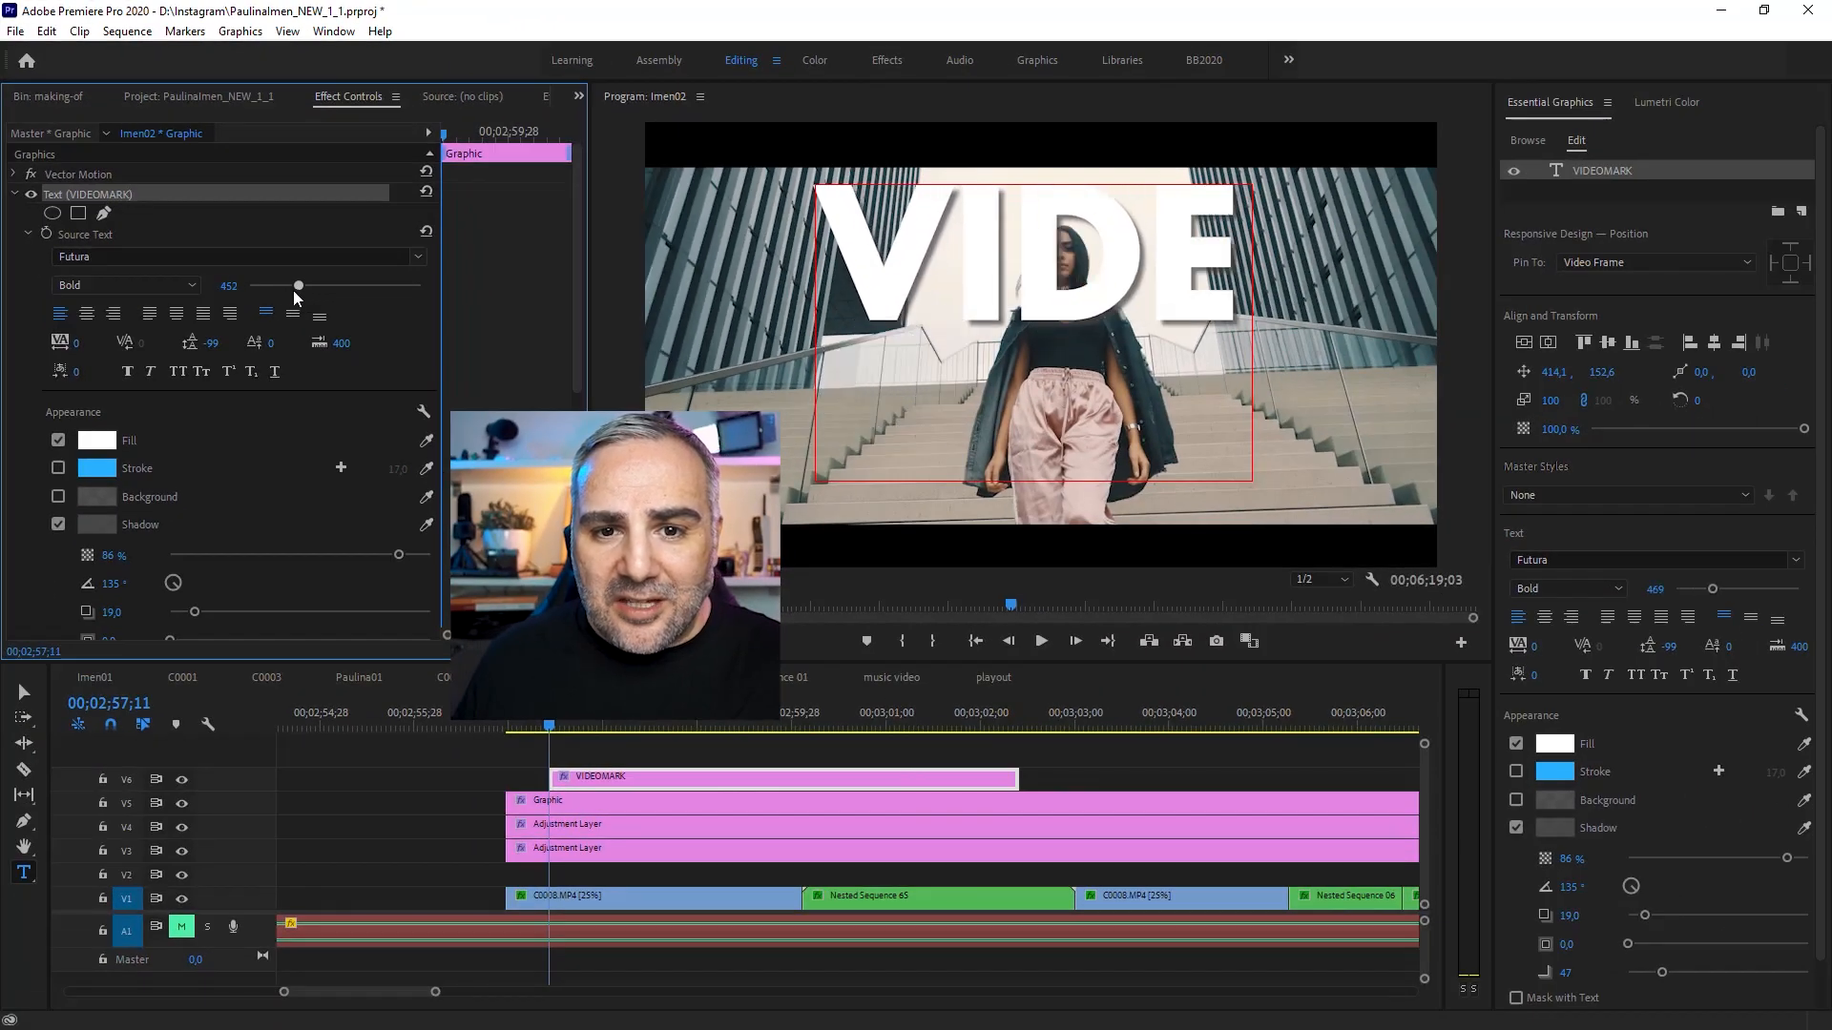
mouse_move(278, 293)
mouse_down()
mouse_move(329, 317)
mouse_move(281, 286)
mouse_up()
drag(207, 347, 168, 347)
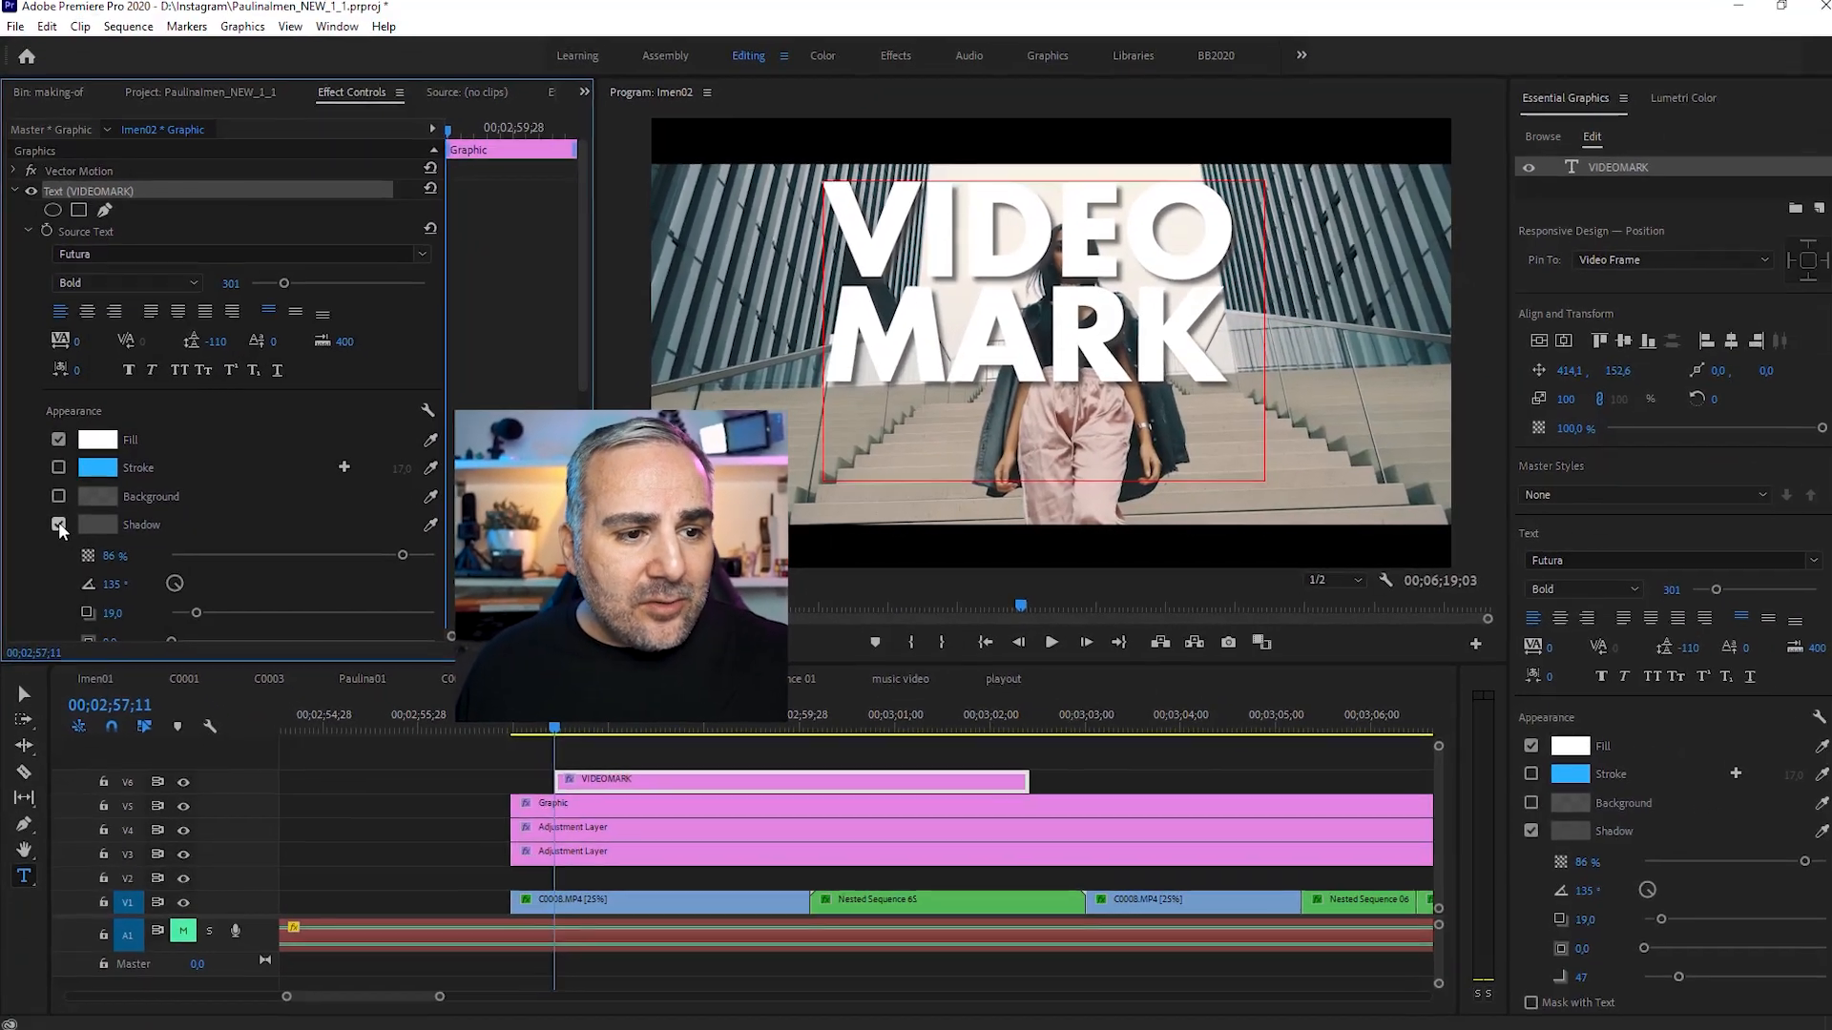
Step: Try the title with a stroke instead of a shadow, then switch back to shadow only
click(95, 531)
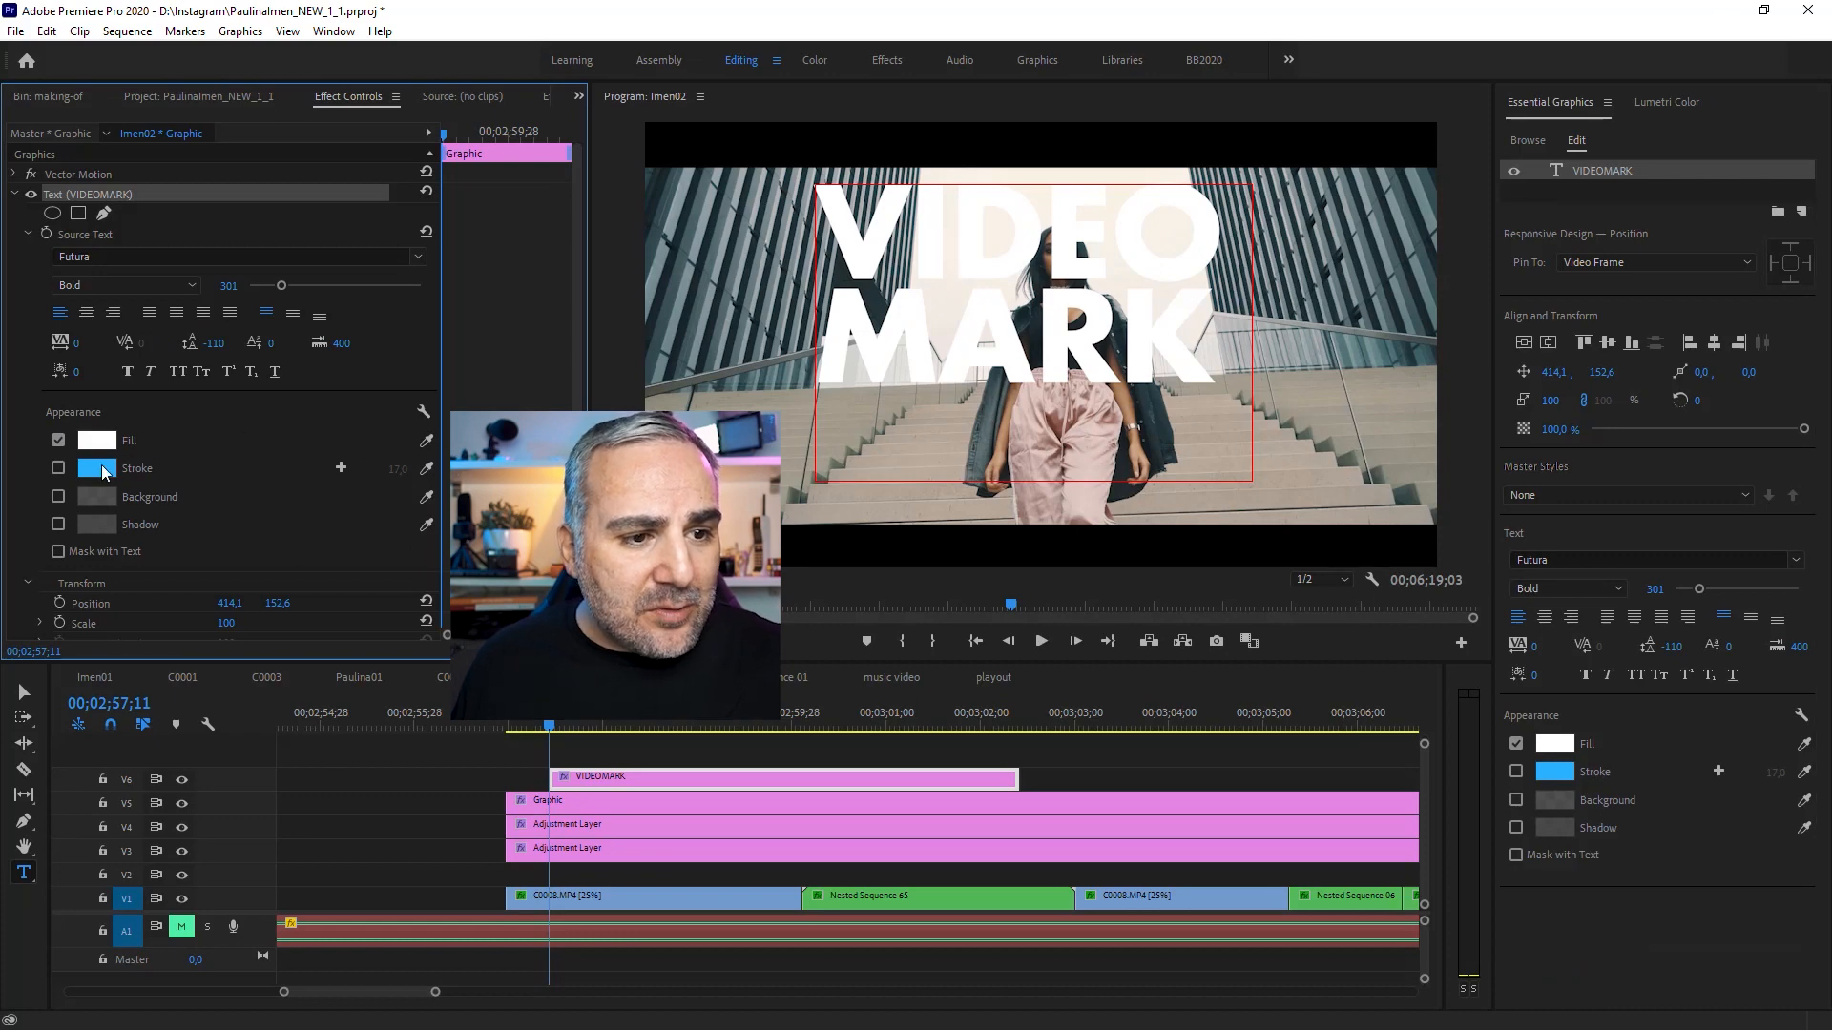
click(57, 468)
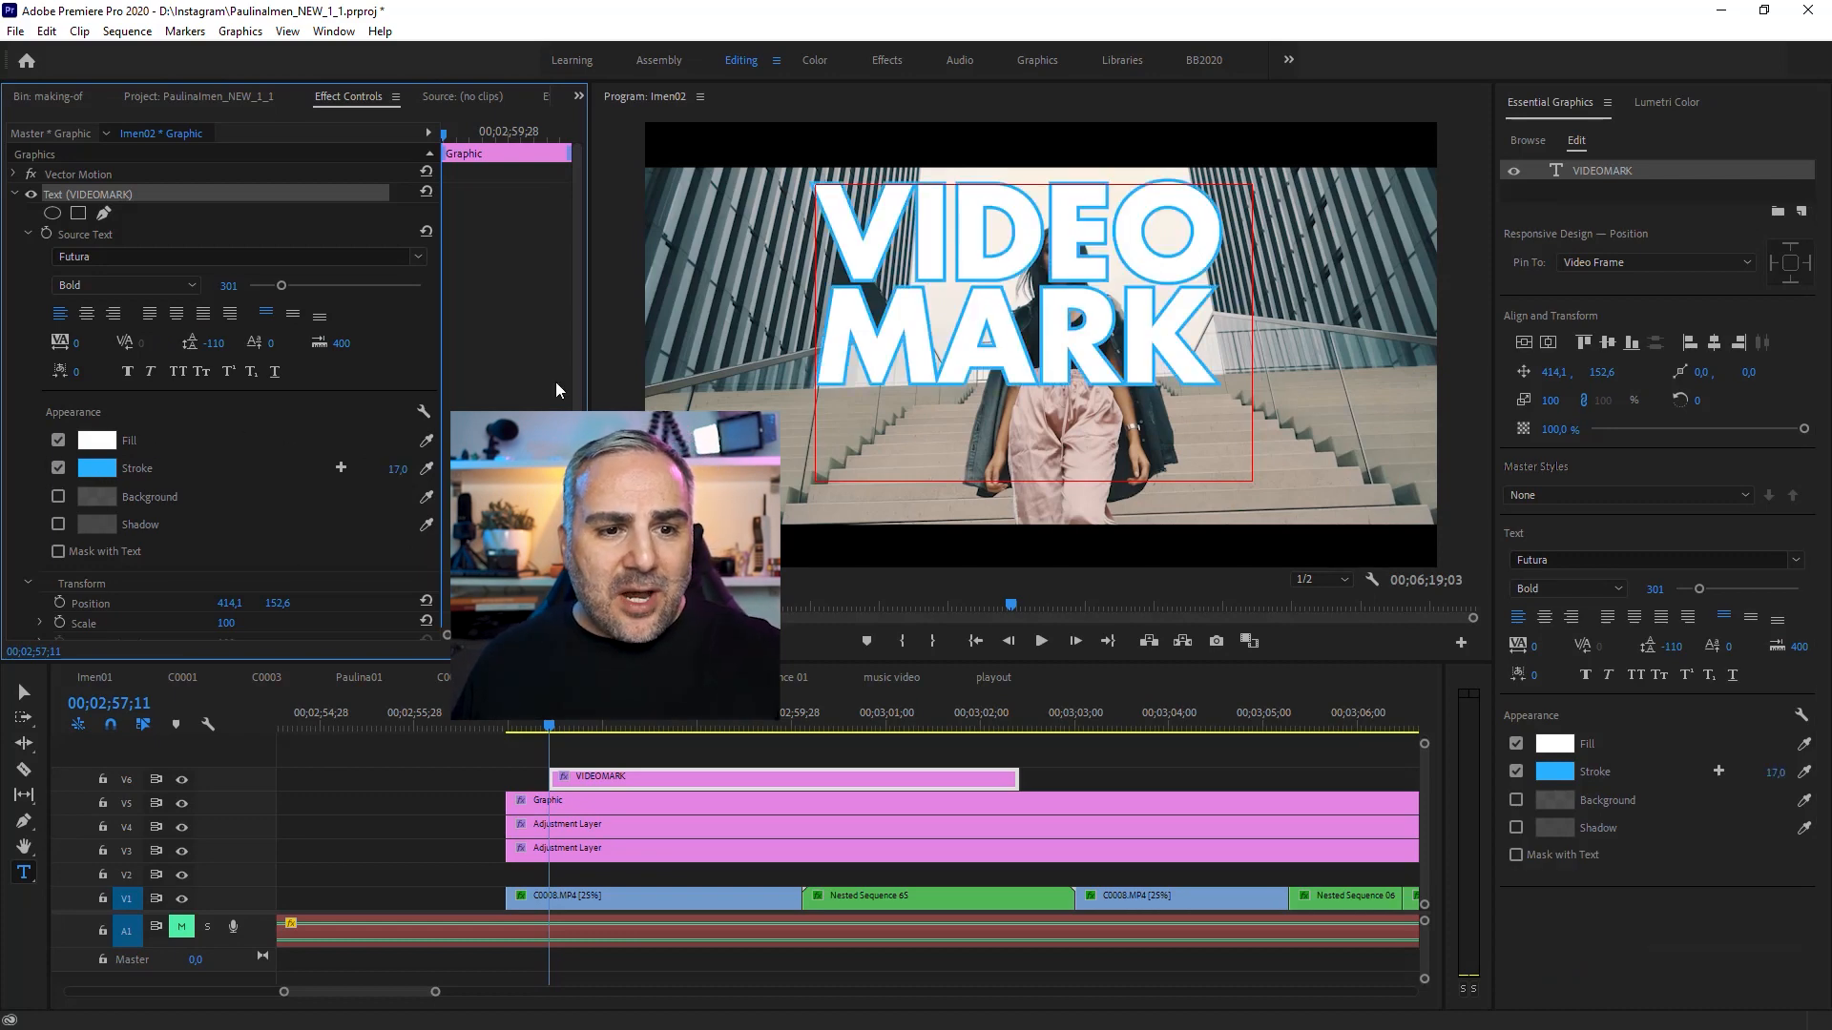
click(1097, 748)
click(661, 786)
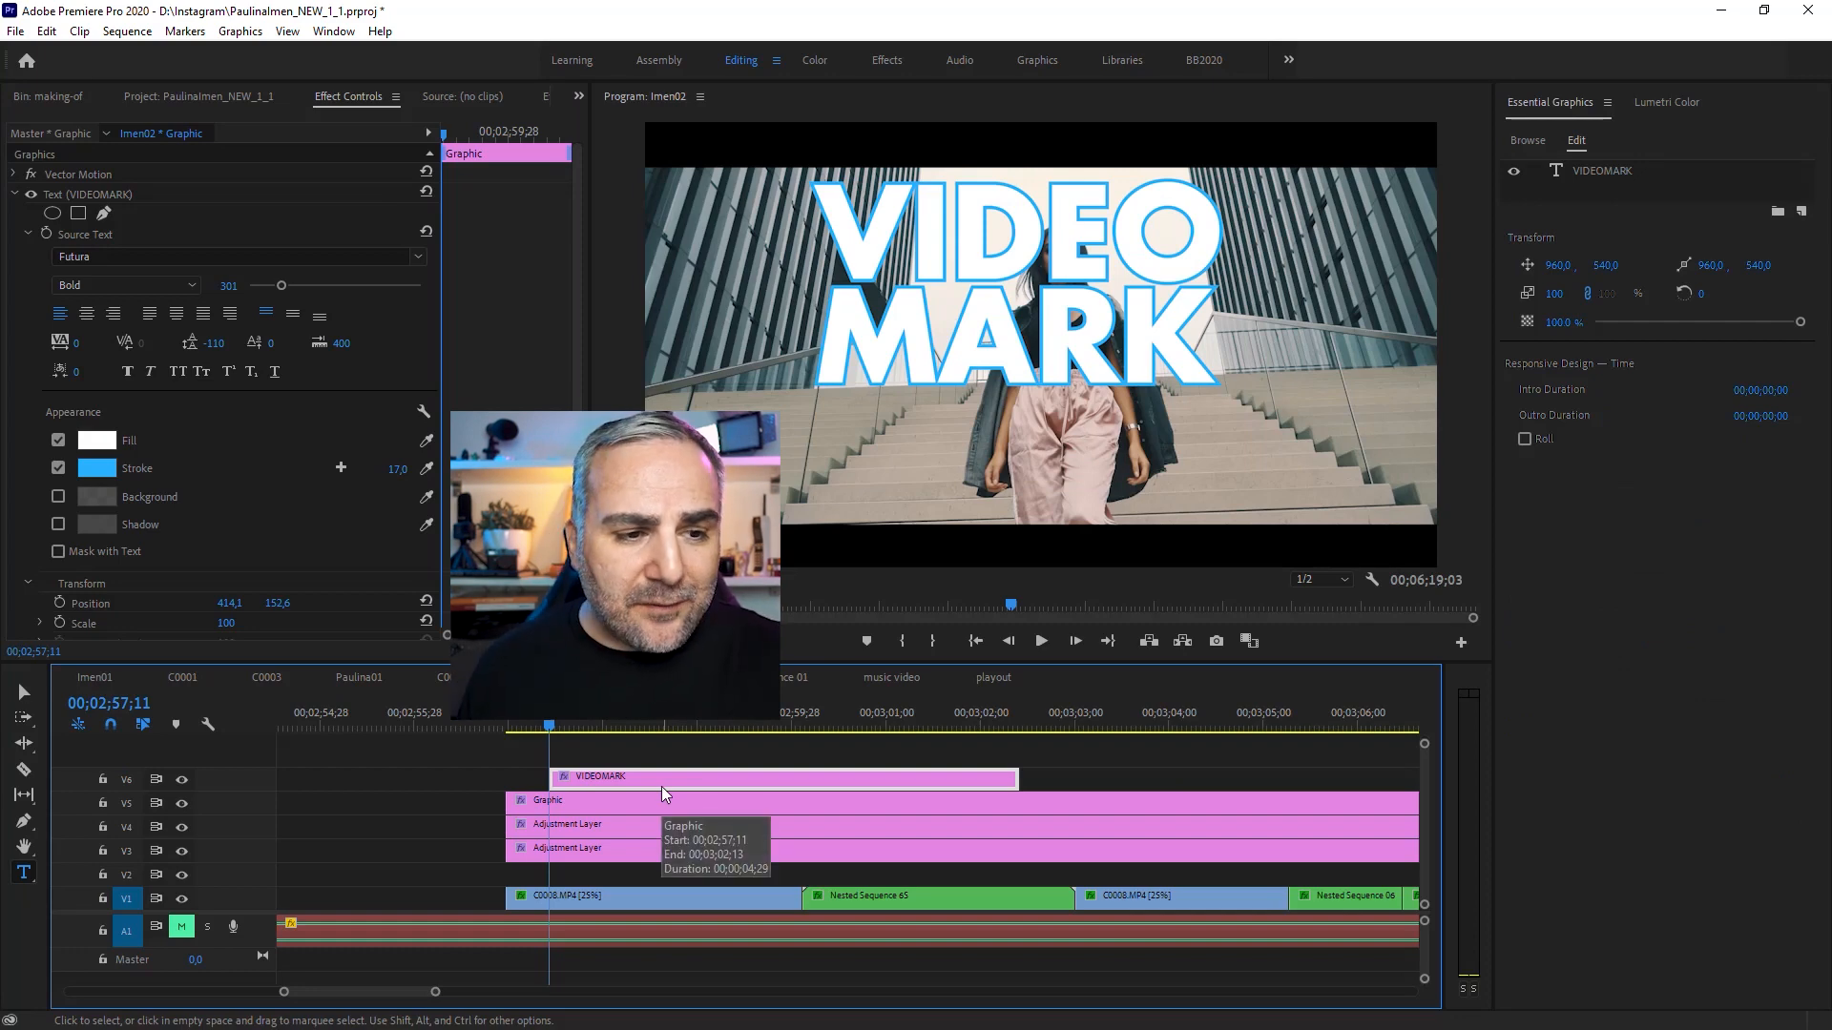
click(56, 468)
click(57, 524)
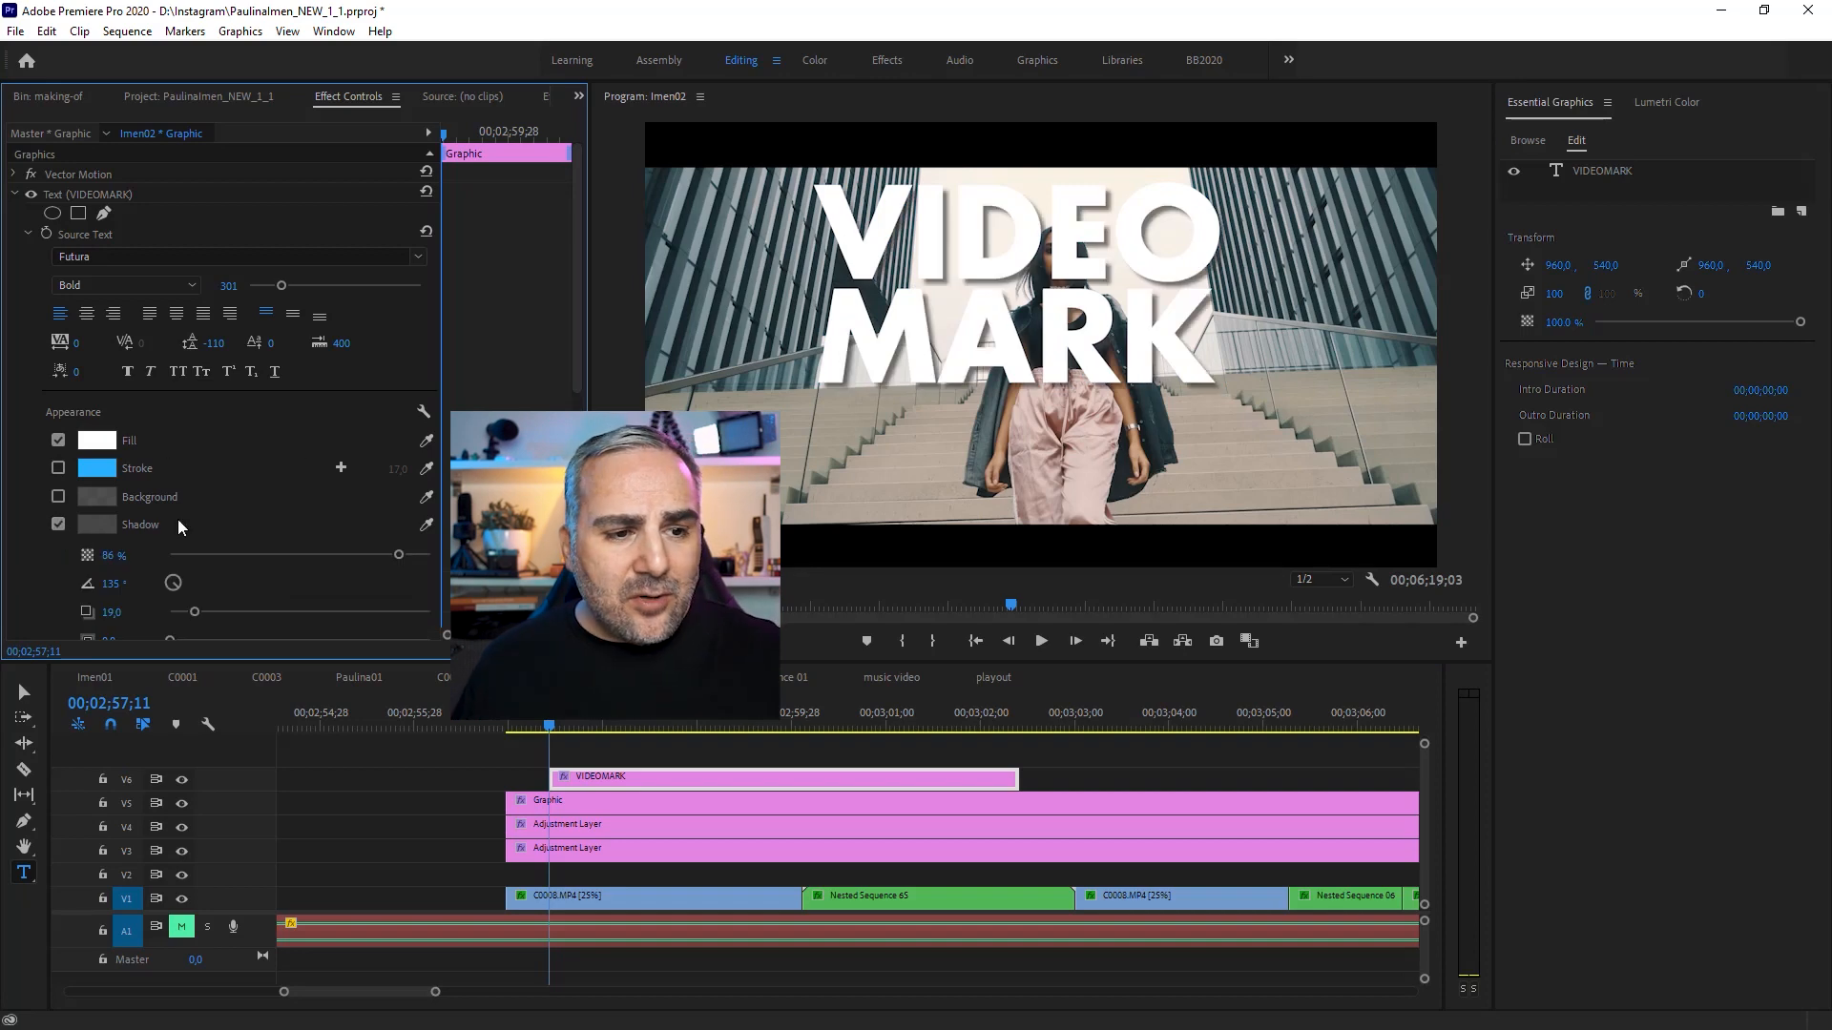
Step: Scrub the text's Transform scale, then set it back to 100
click(804, 757)
click(672, 780)
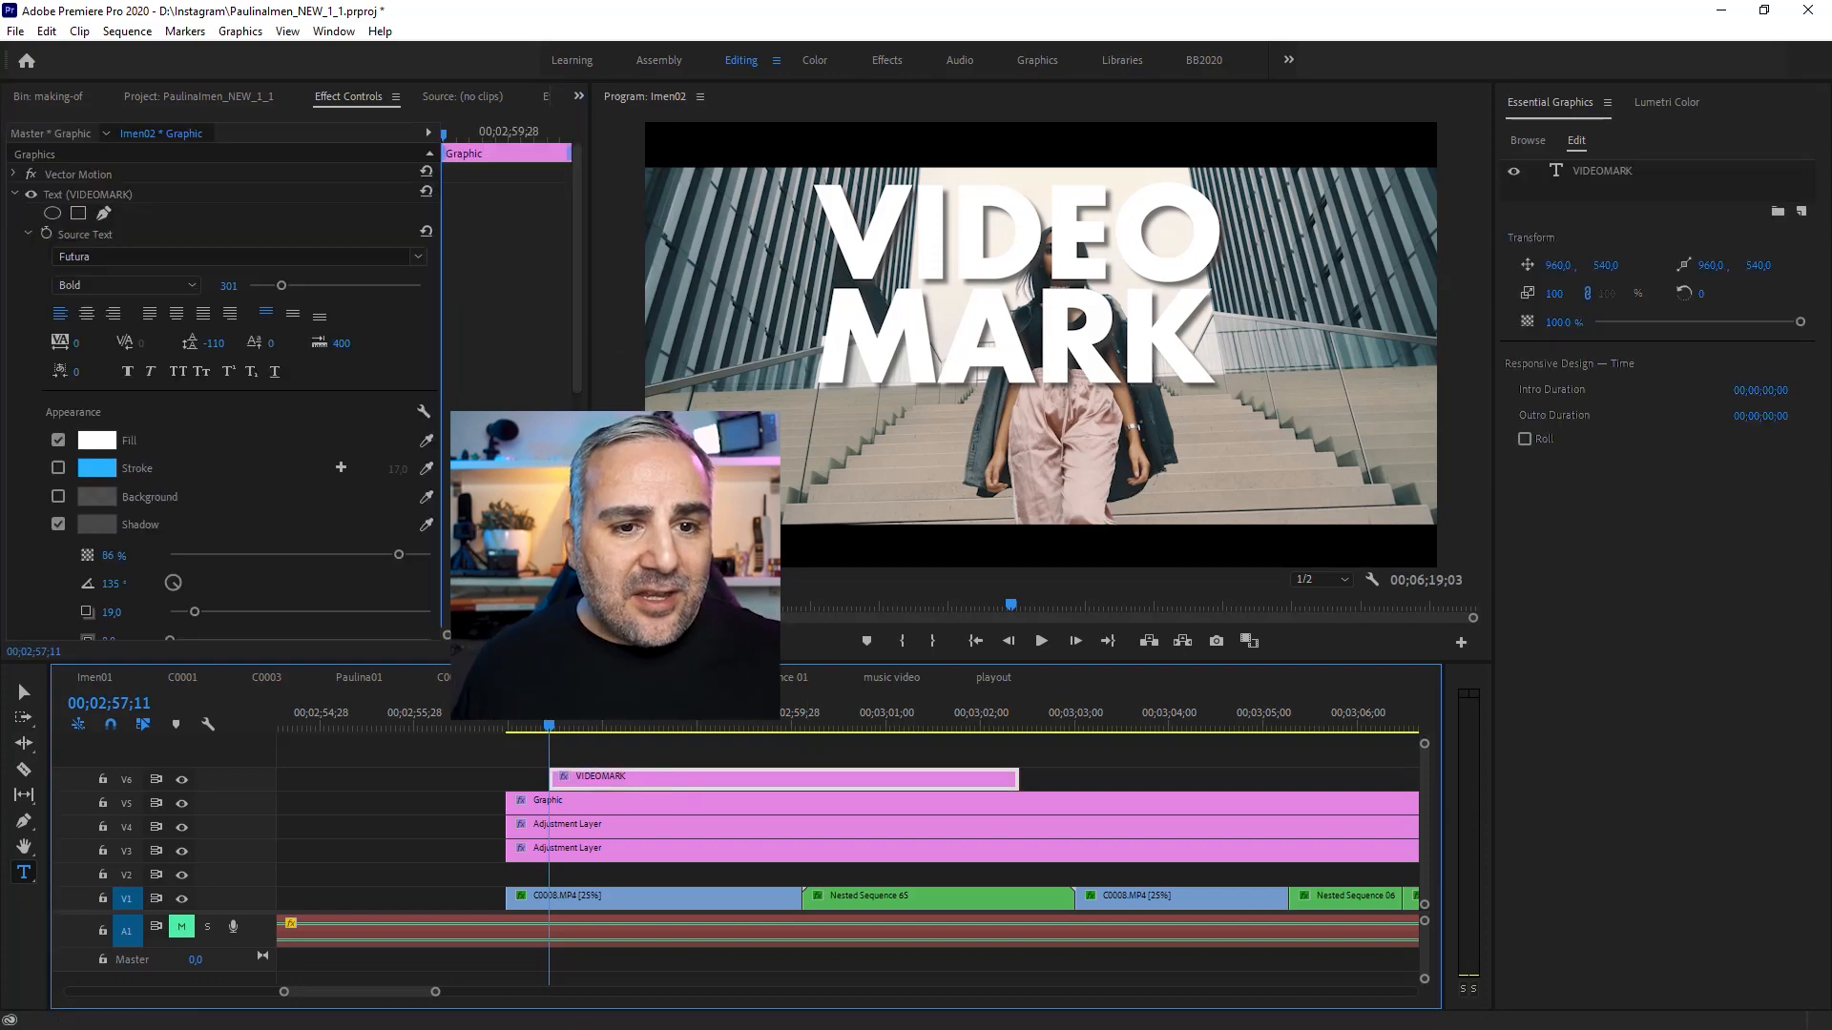
drag(577, 304, 575, 386)
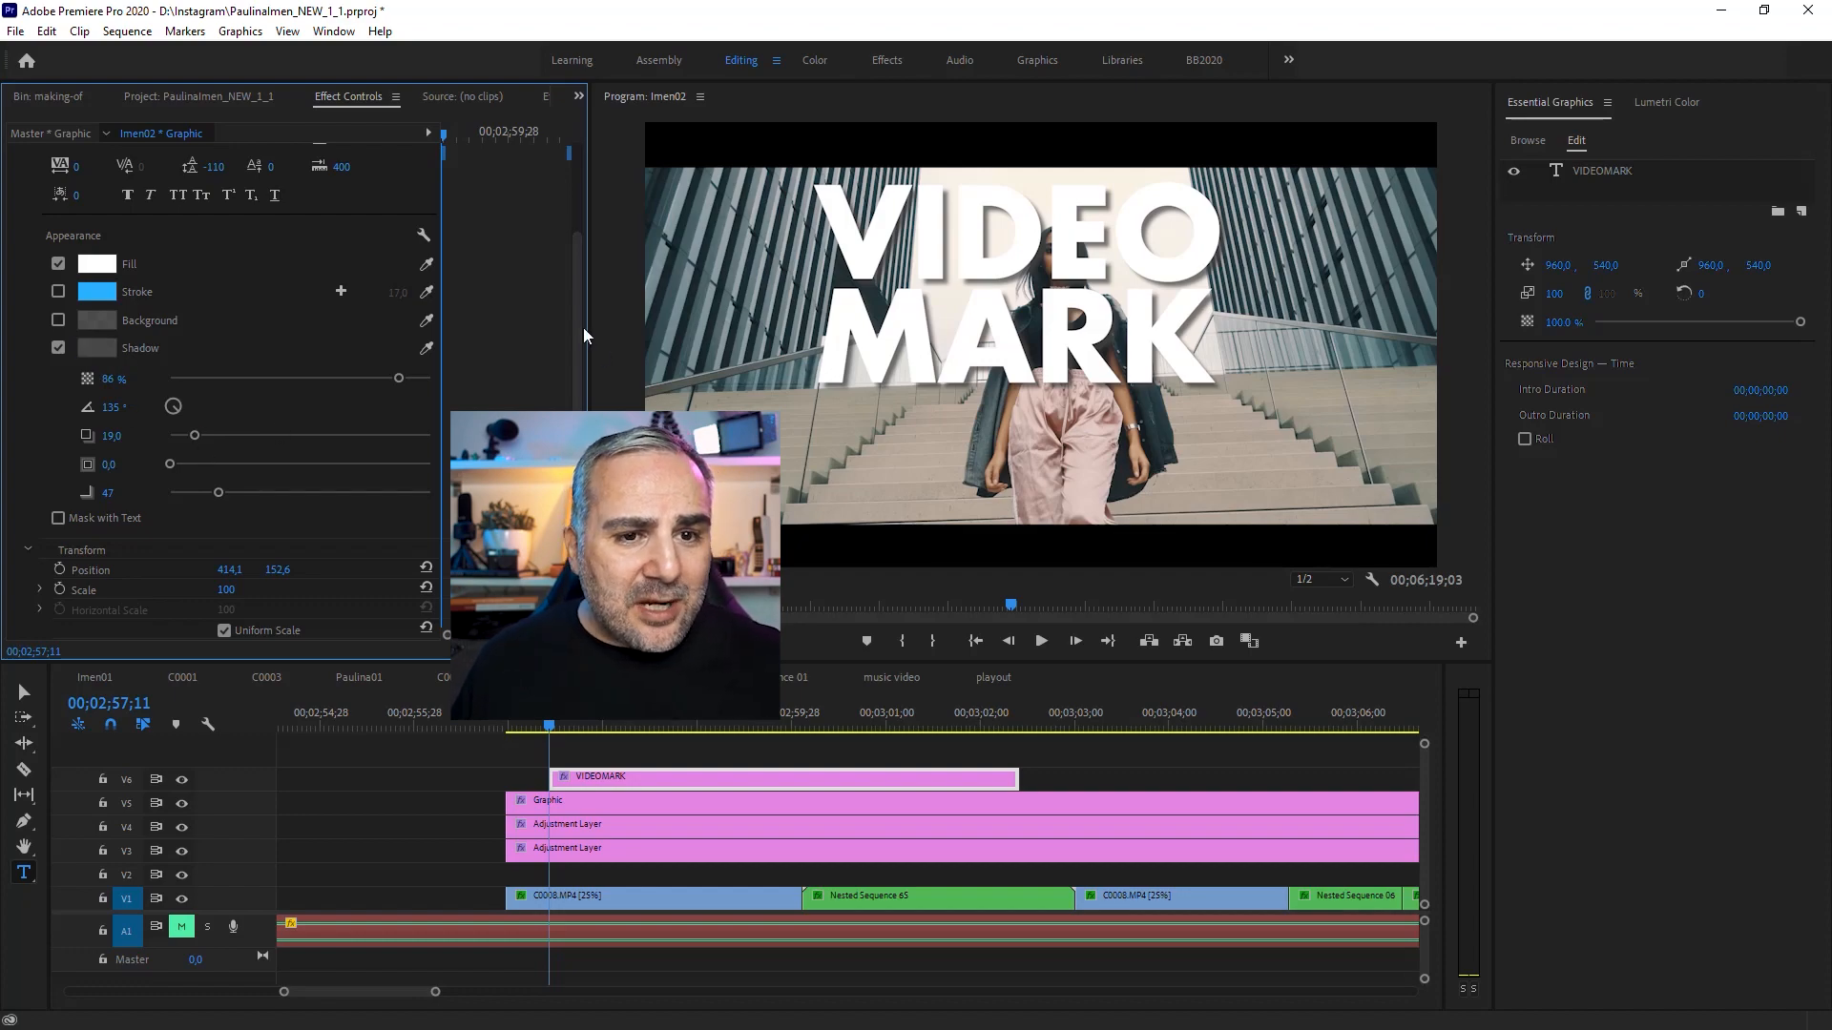
scroll(38, 524, down, 1)
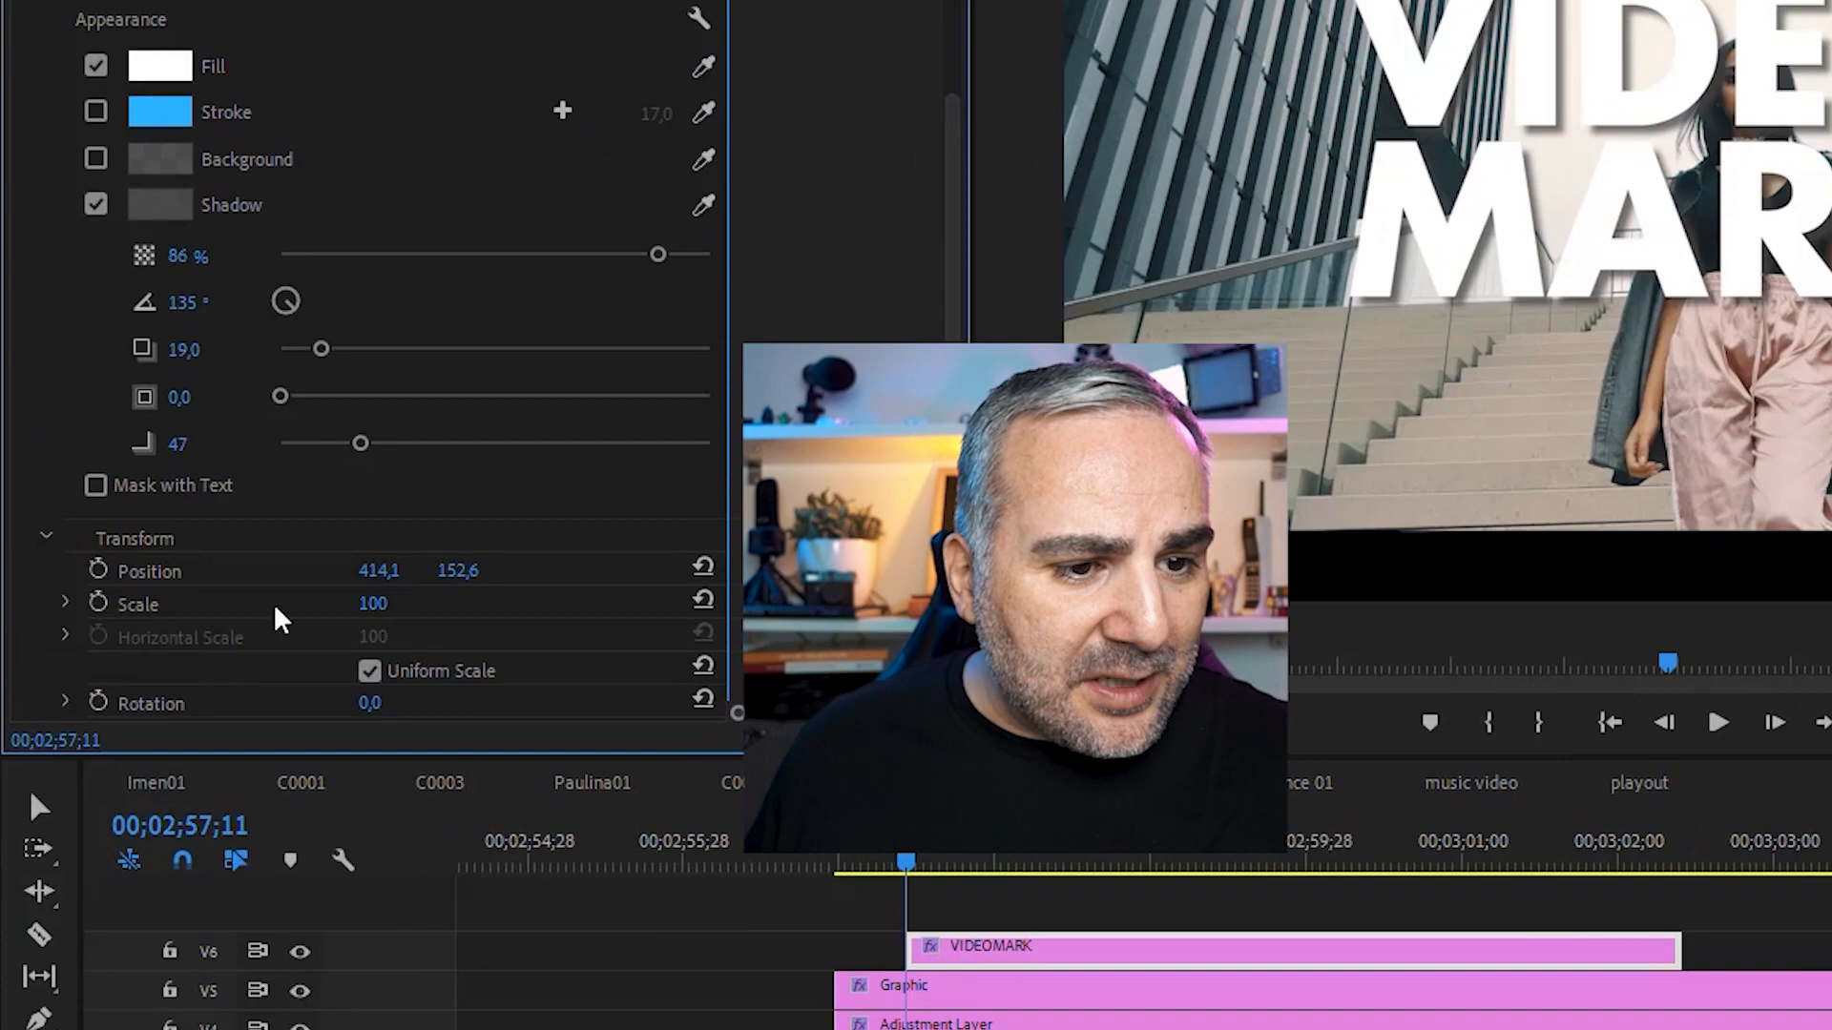
drag(372, 603, 347, 603)
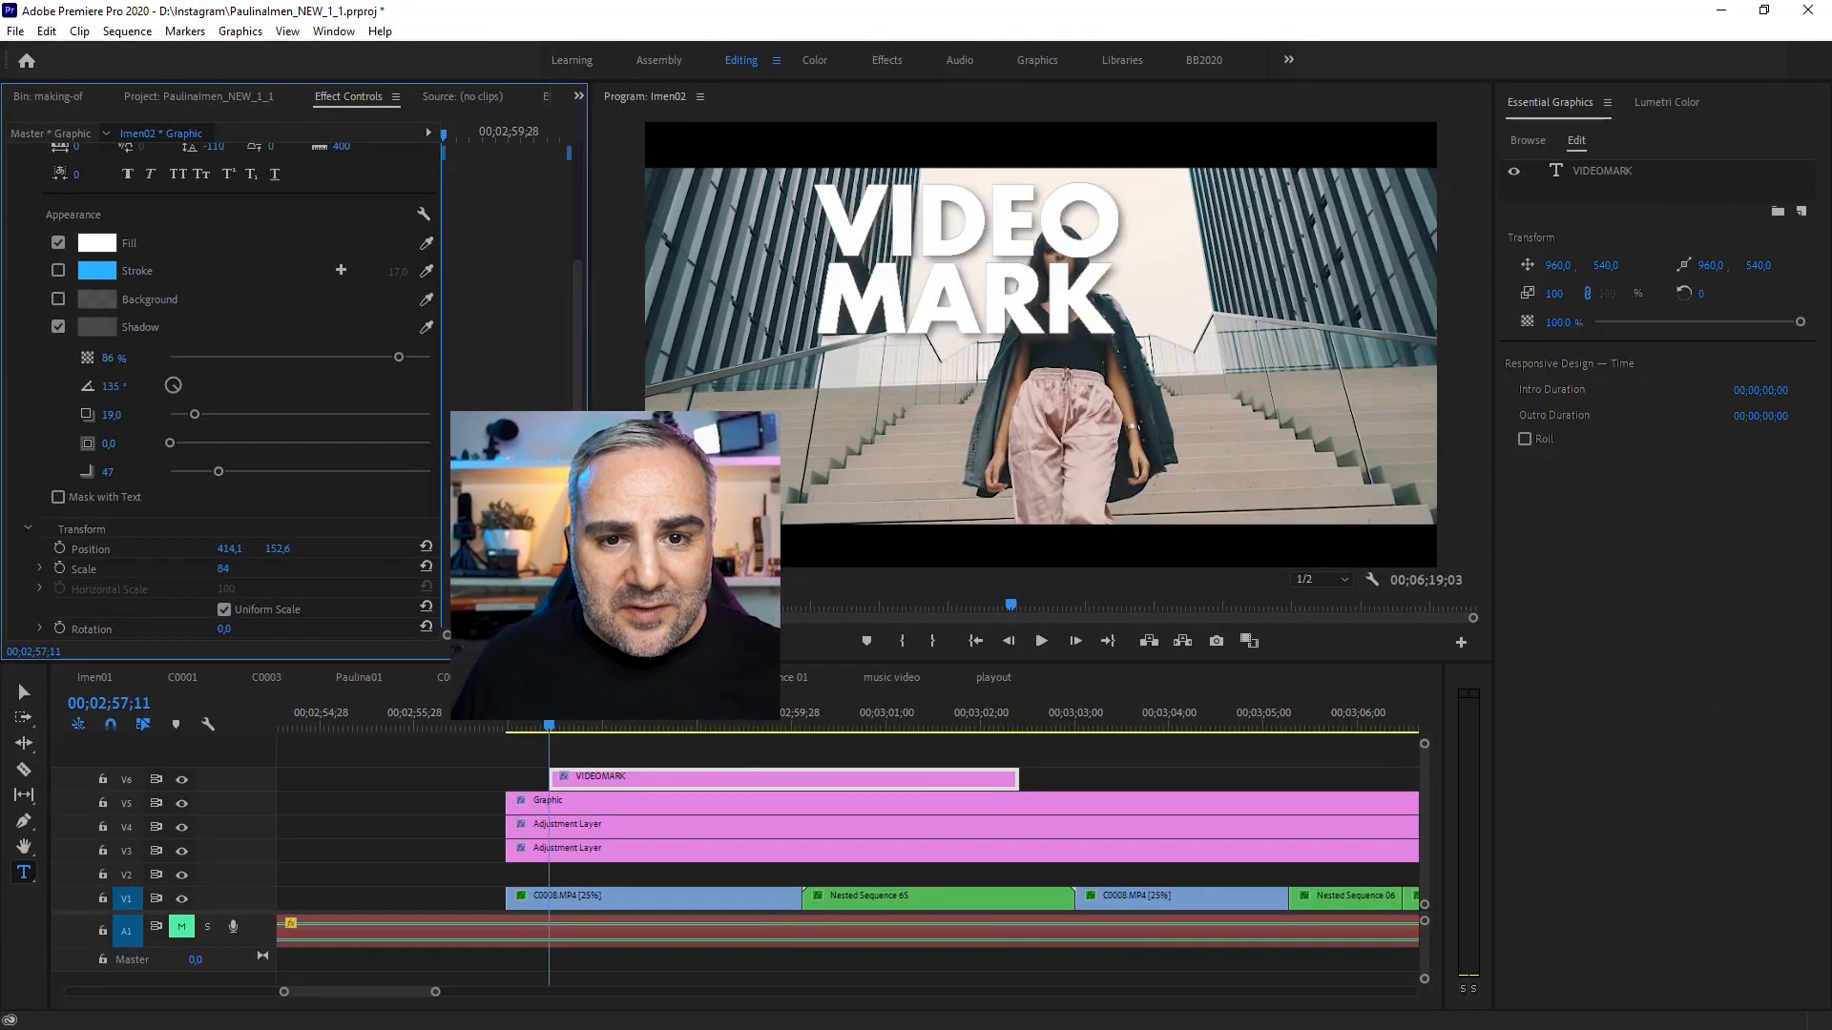
drag(223, 570, 234, 570)
click(225, 570)
text(100)
key(Return)
scroll(578, 287, up, 3)
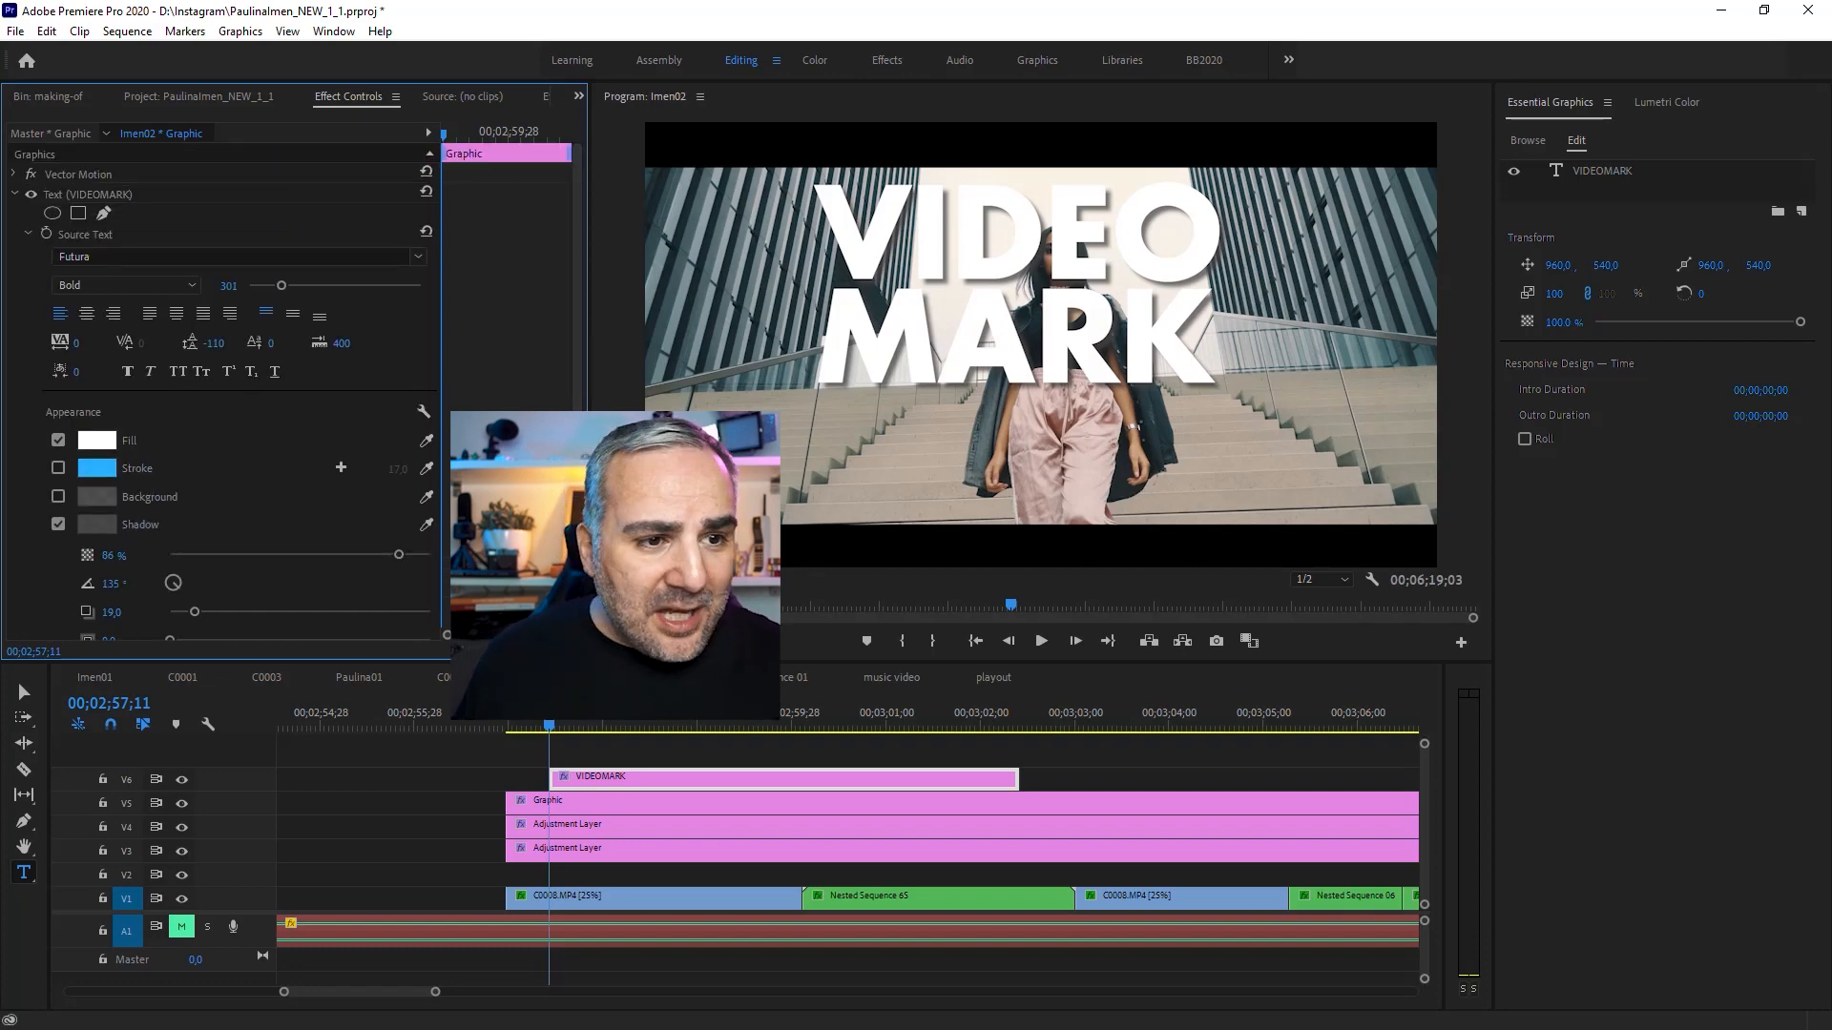
Step: Center-align the VIDEOMARK text
click(86, 315)
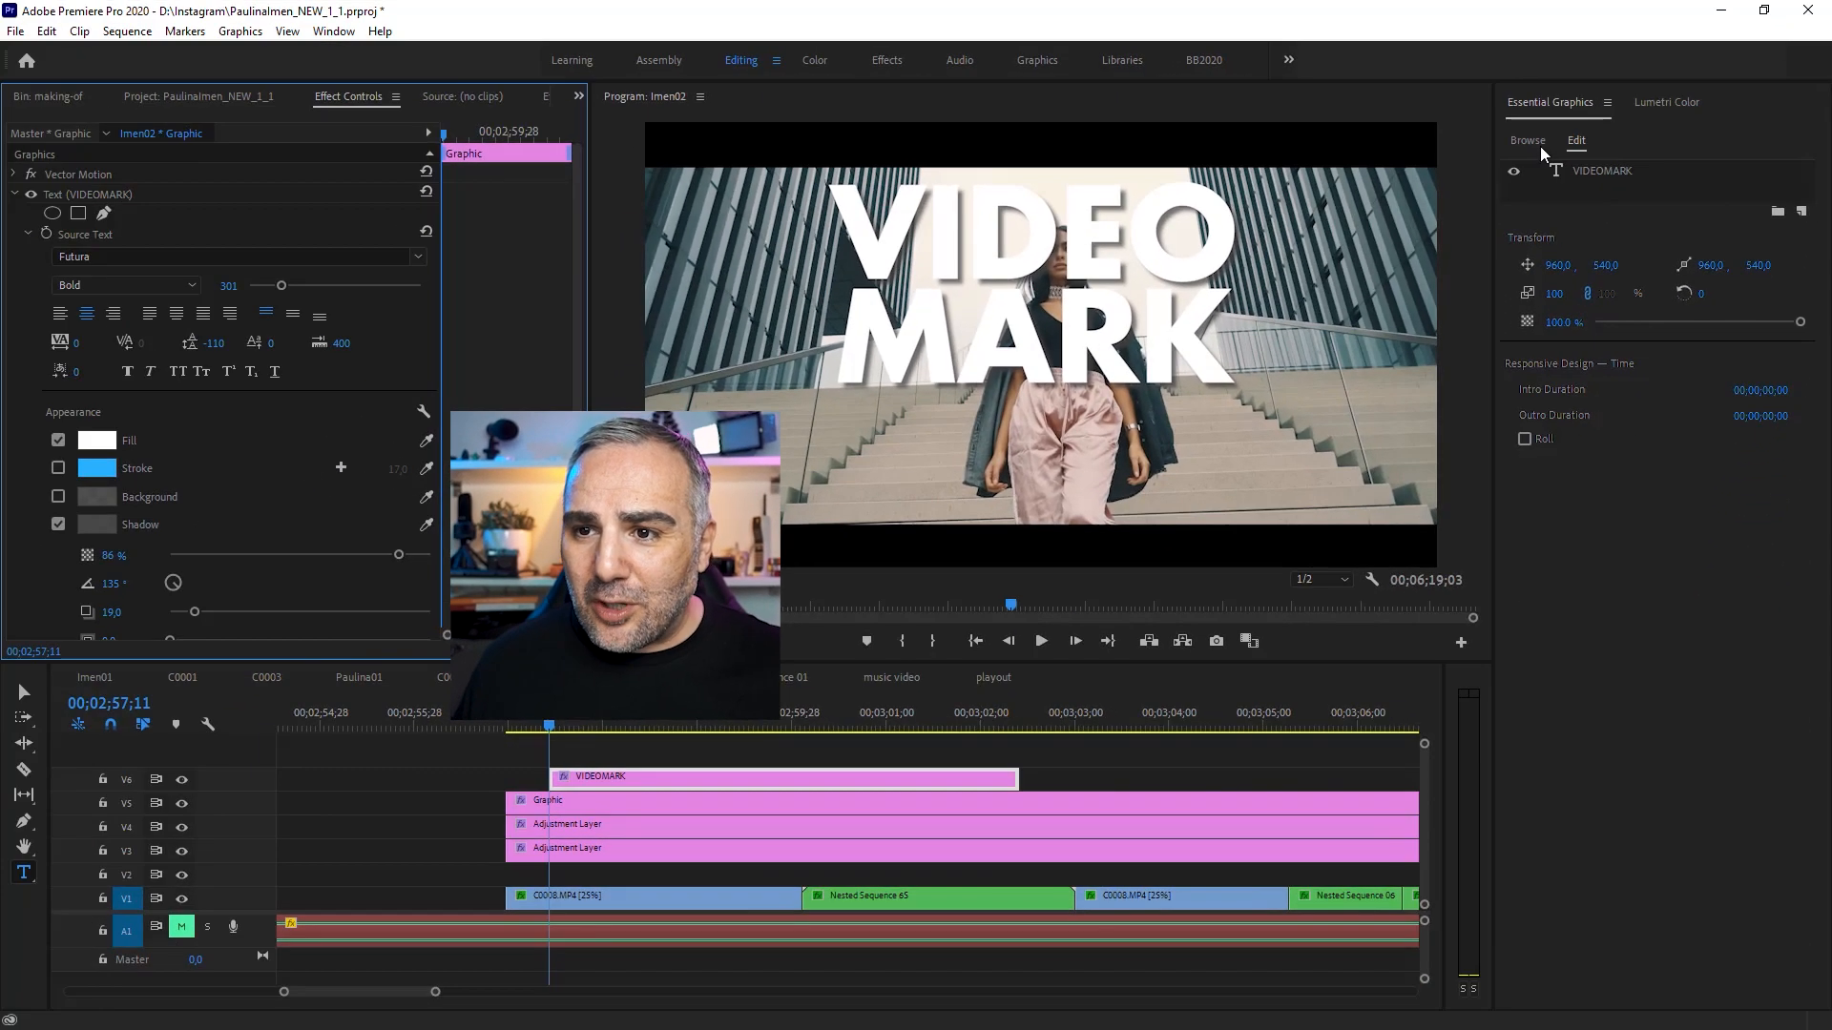
click(1330, 231)
click(1576, 141)
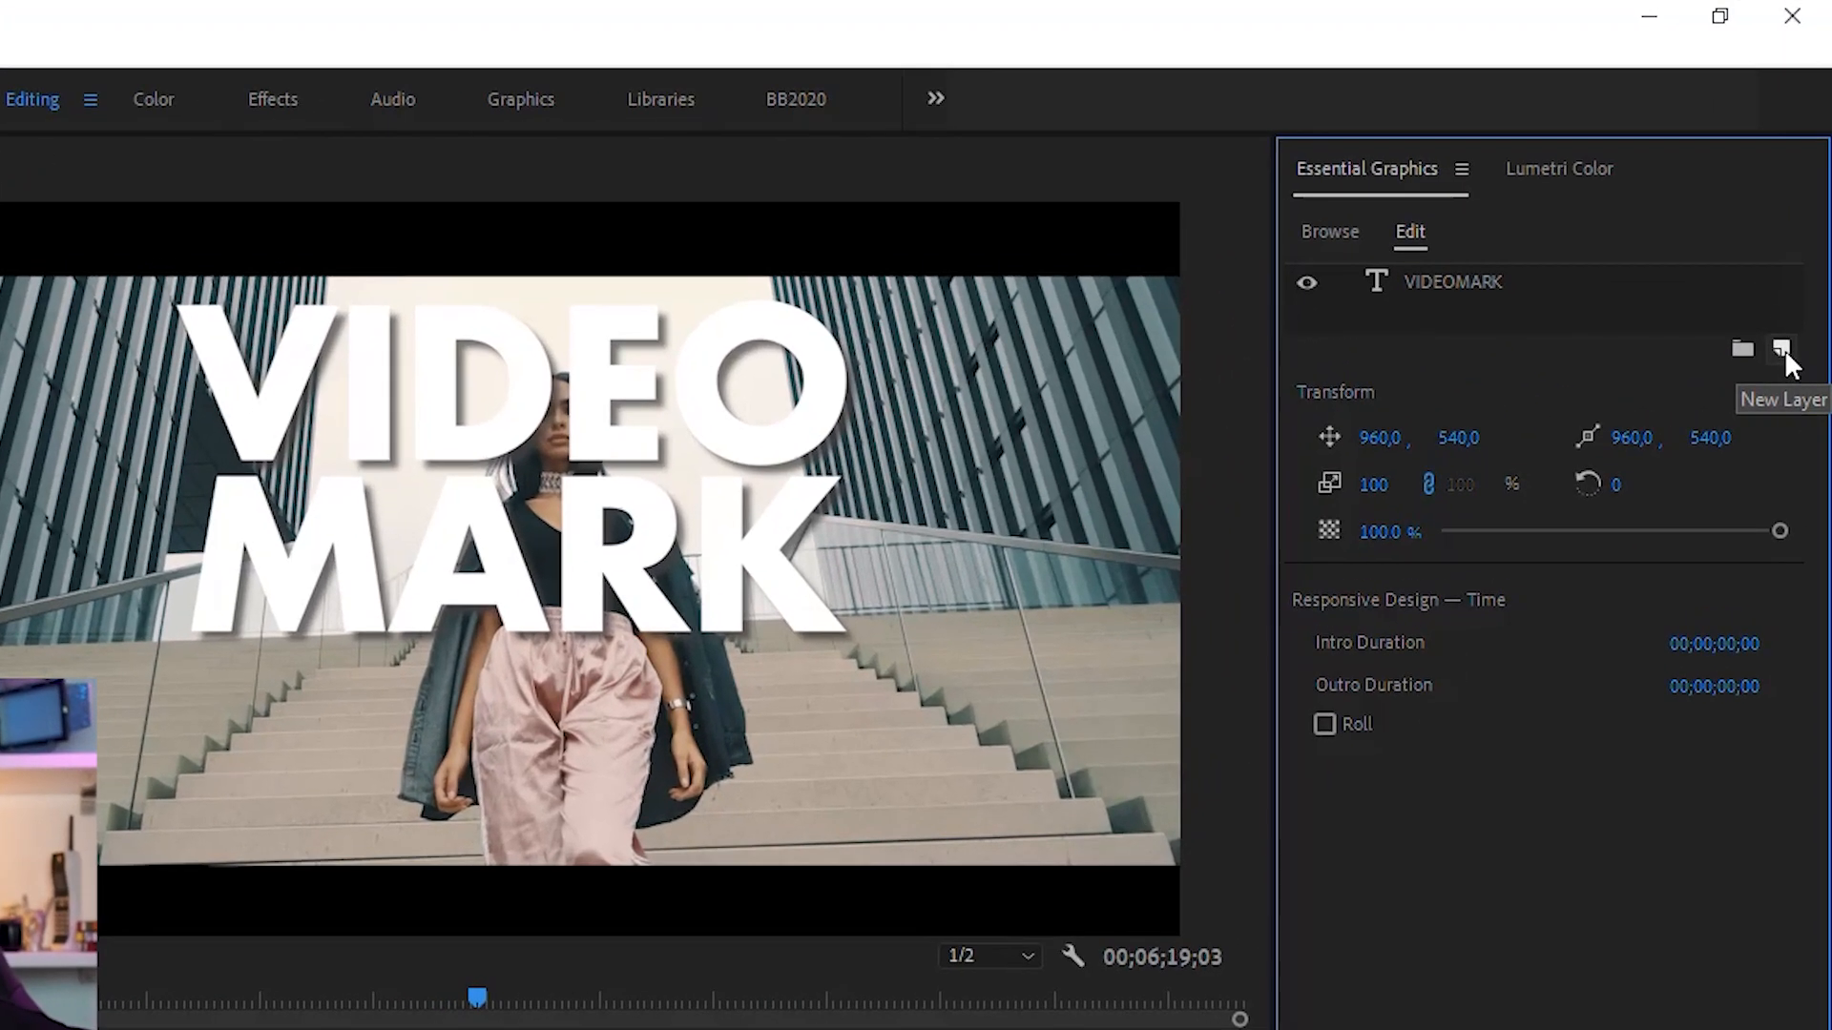
Step: Add a new text layer to the graphic and drag it below the VIDEOMARK title
click(1804, 212)
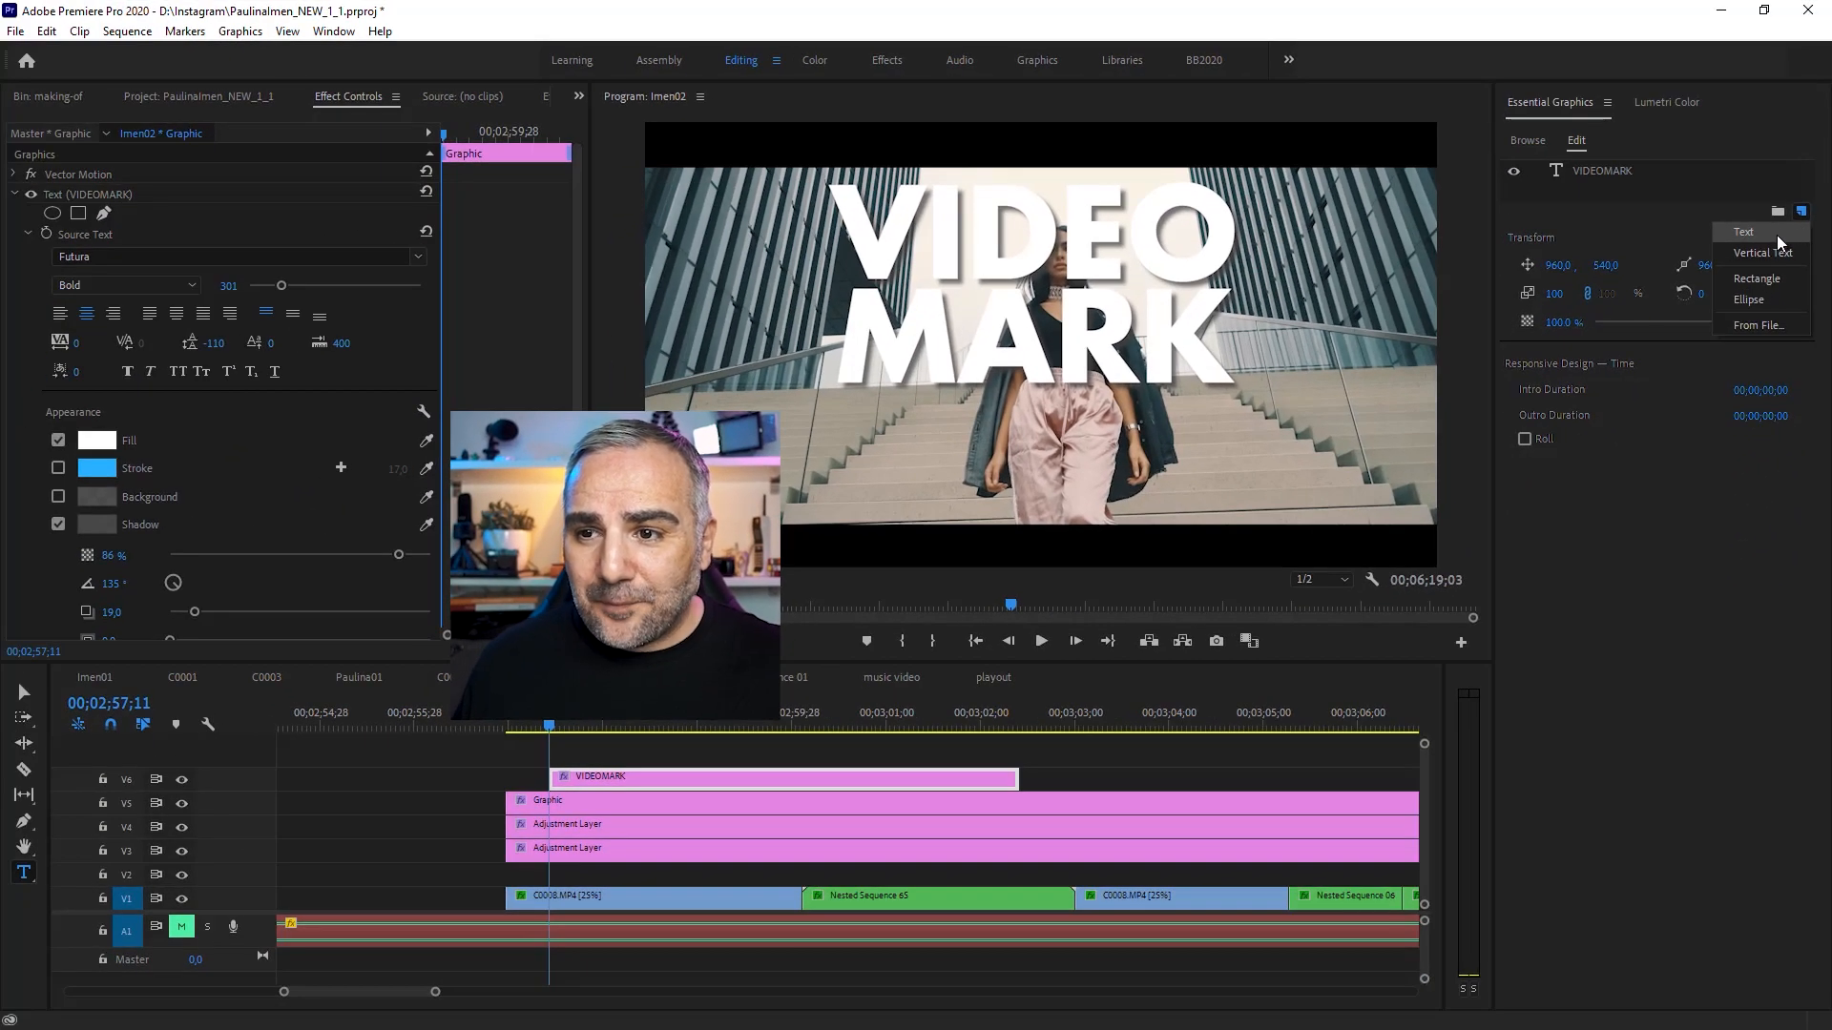
click(1777, 235)
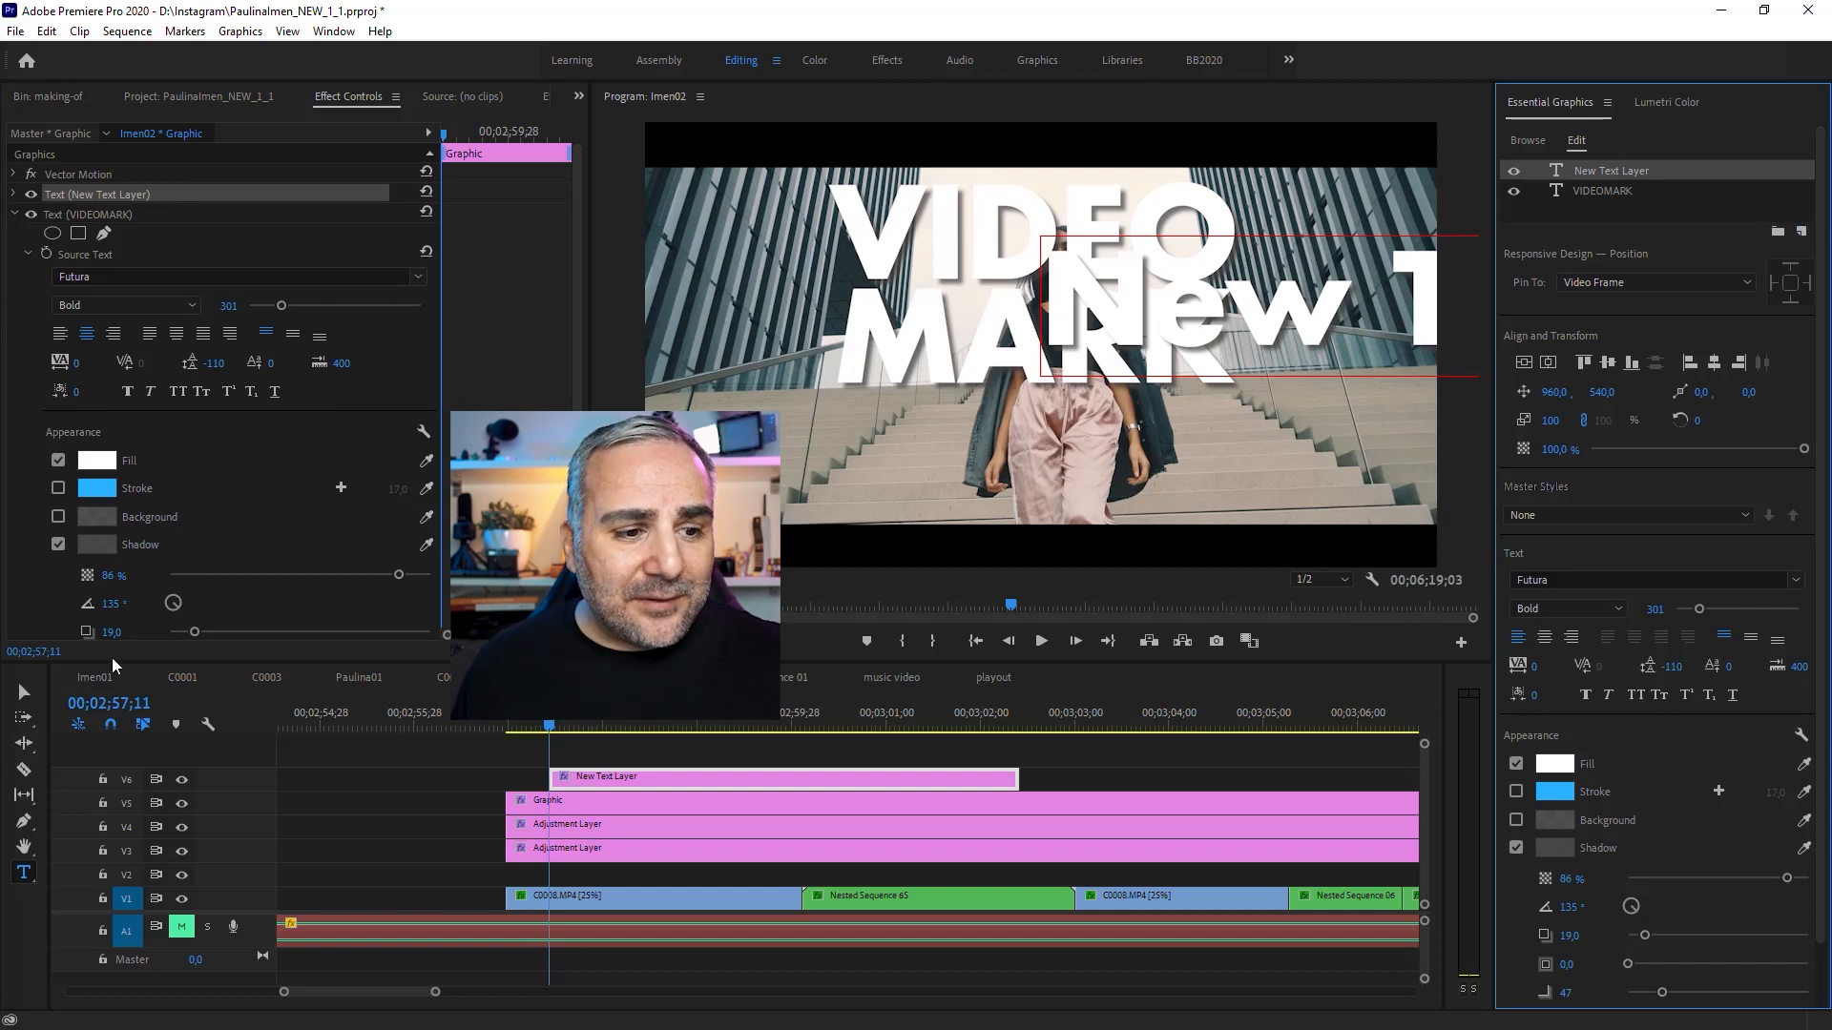
click(24, 691)
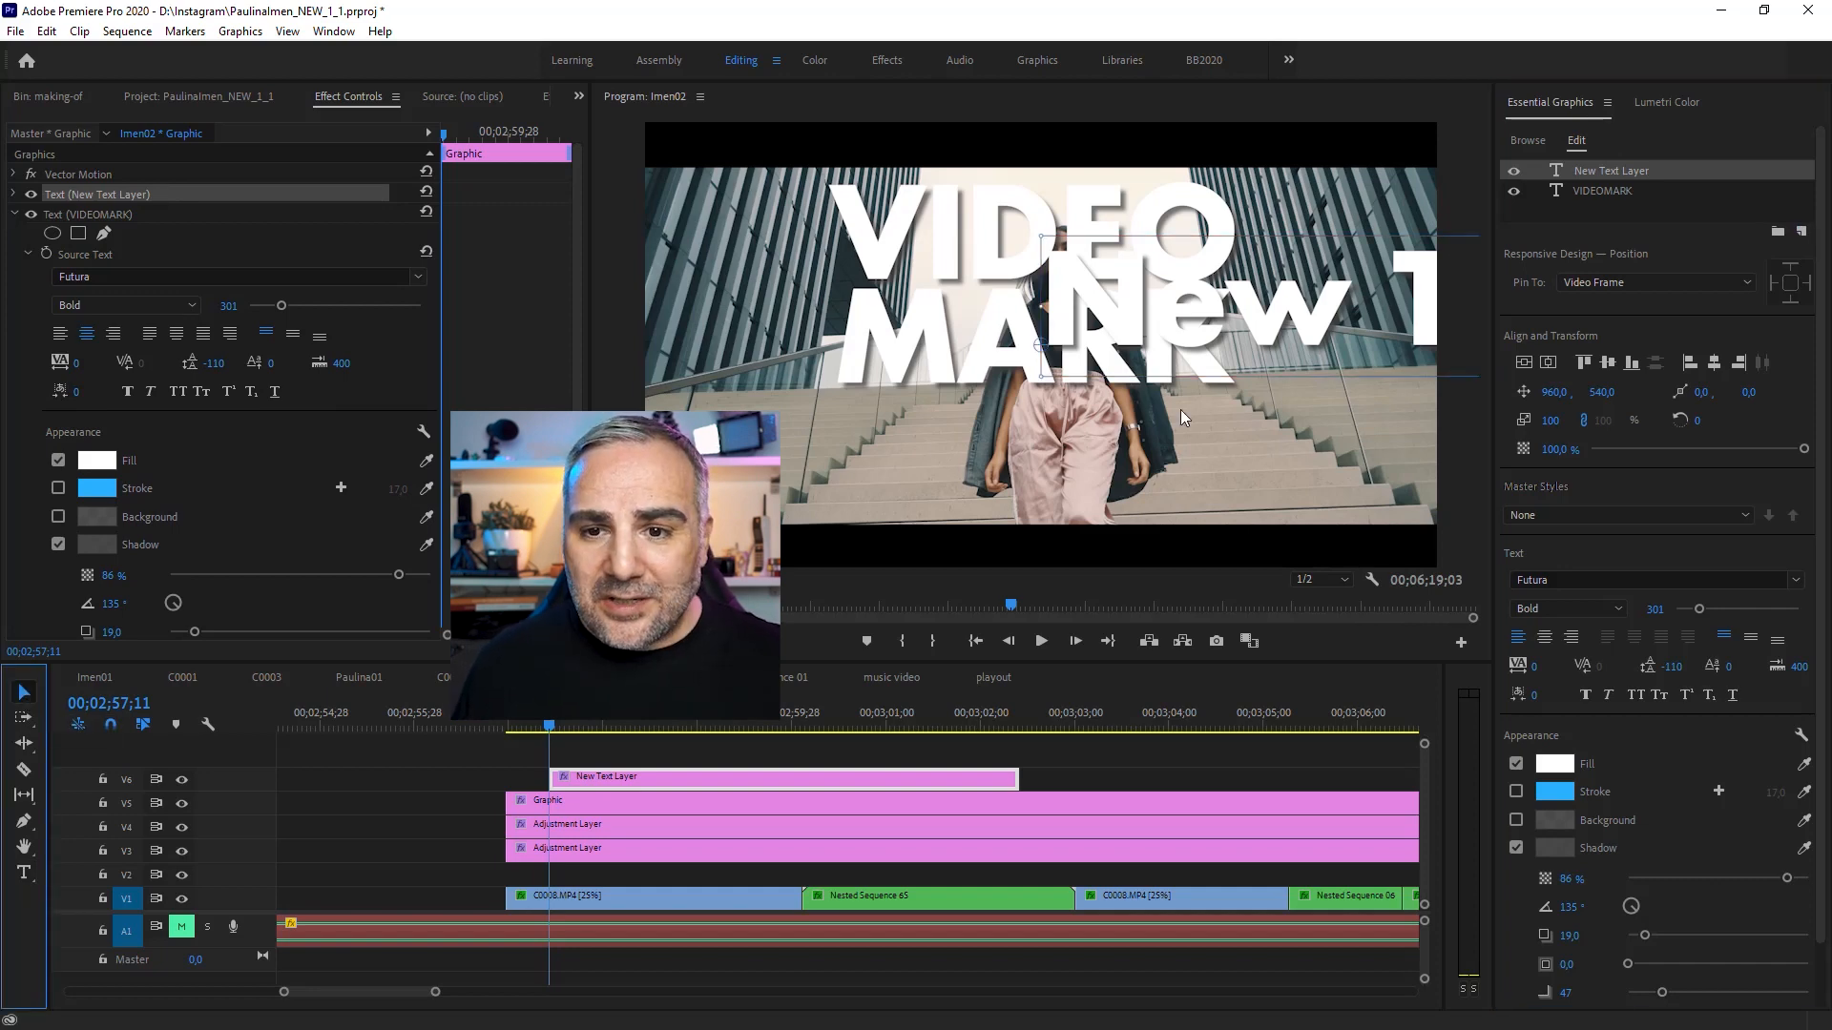
drag(1284, 317, 659, 475)
drag(704, 410, 856, 482)
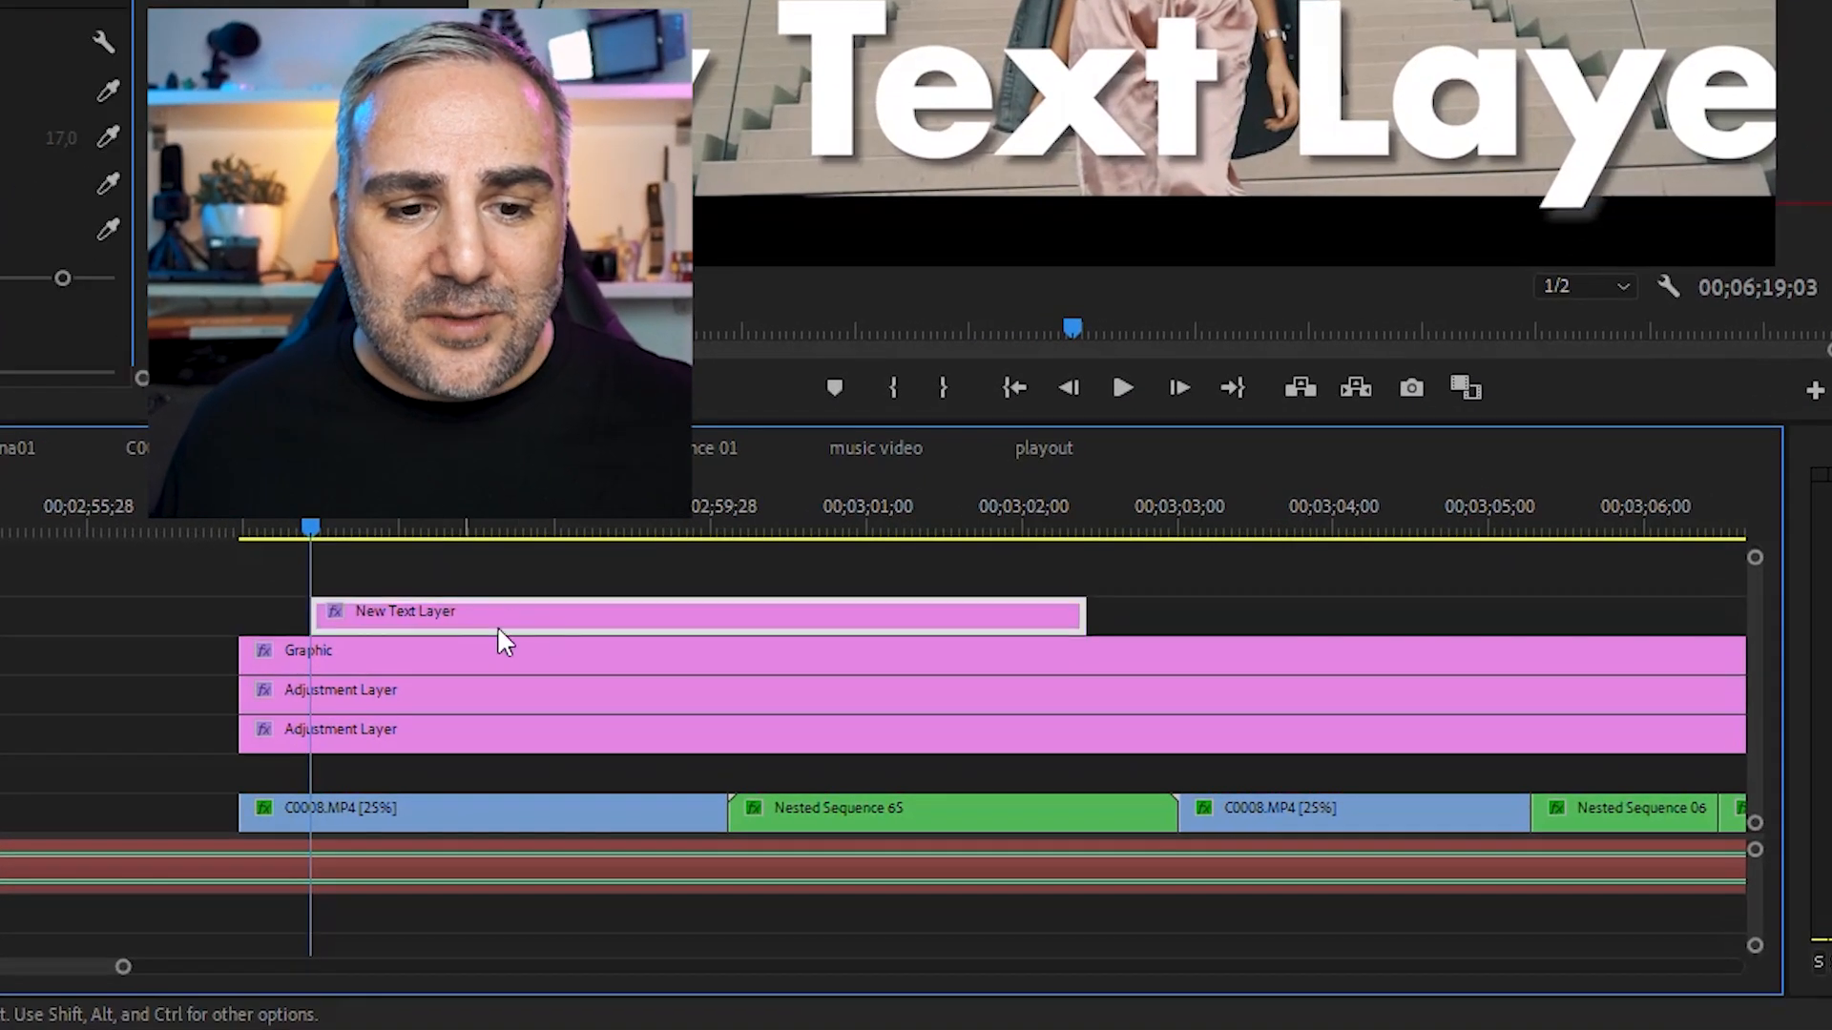
Step: Toggle the new layer's visibility and move New Text Layer below VIDEOMARK in the layer list
mouse_move(498, 629)
mouse_down()
mouse_move(739, 617)
mouse_move(501, 618)
mouse_up()
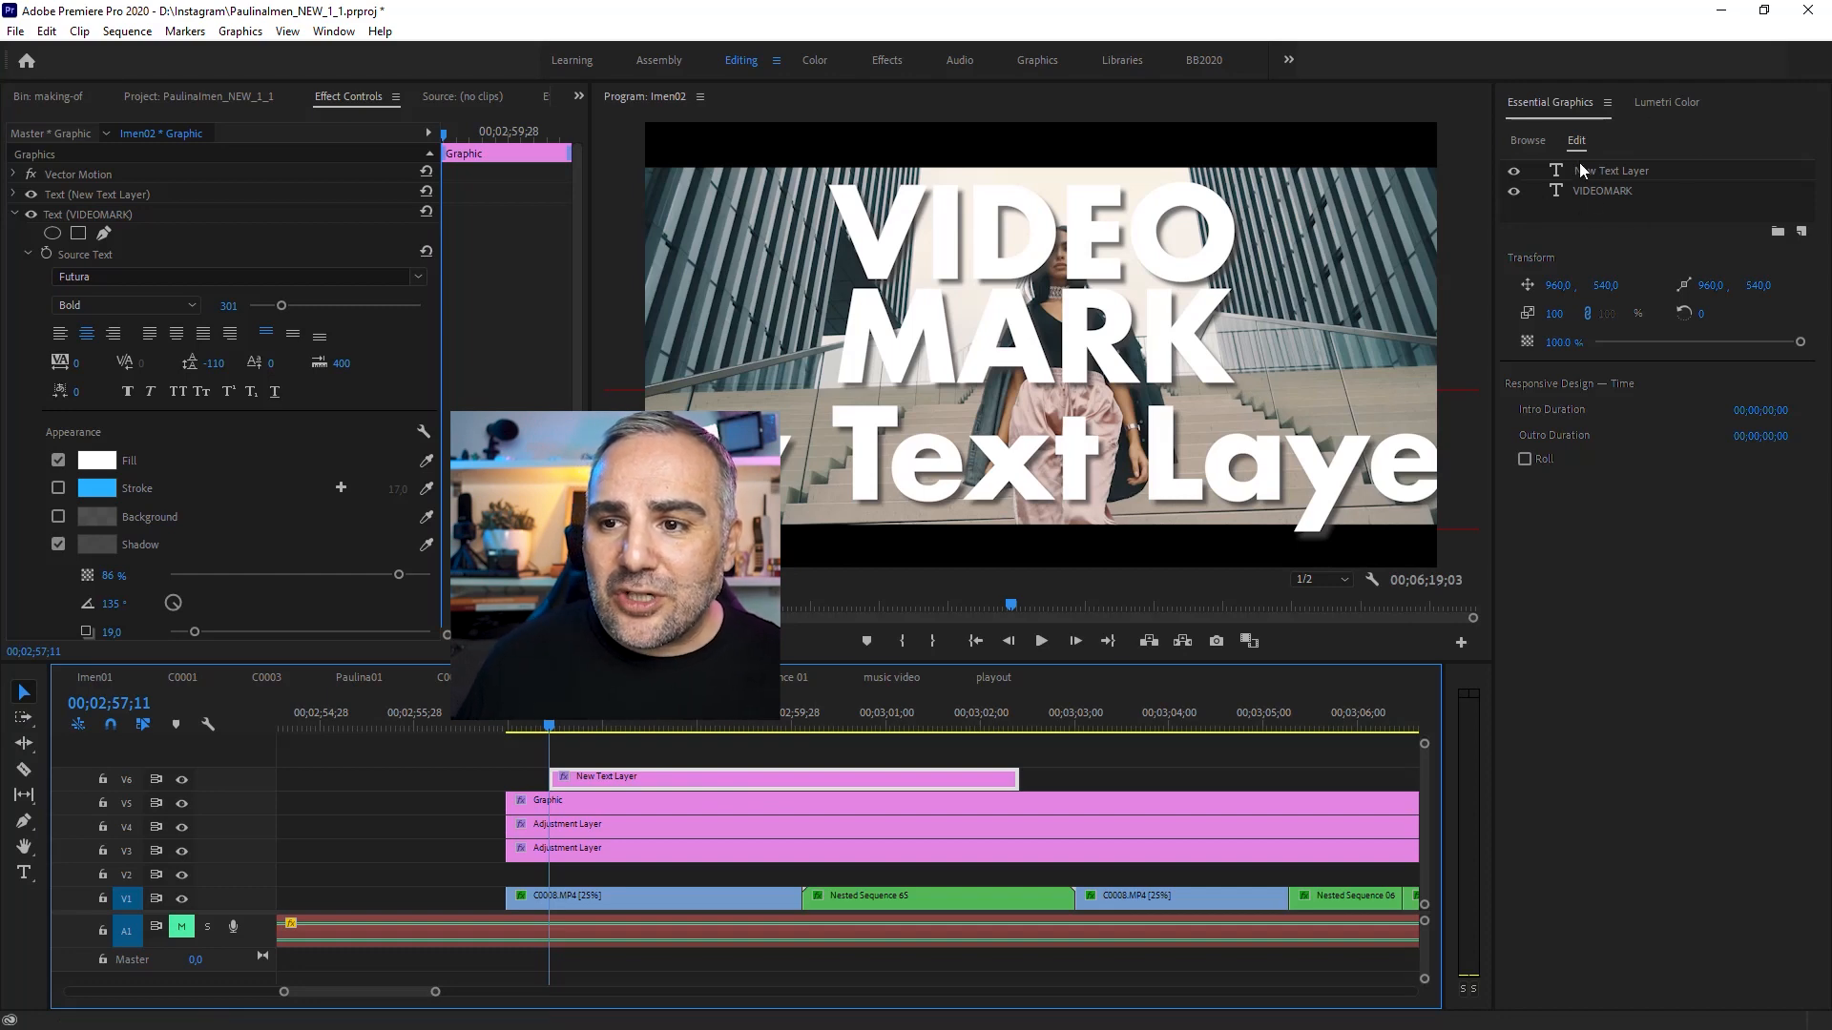
click(1514, 172)
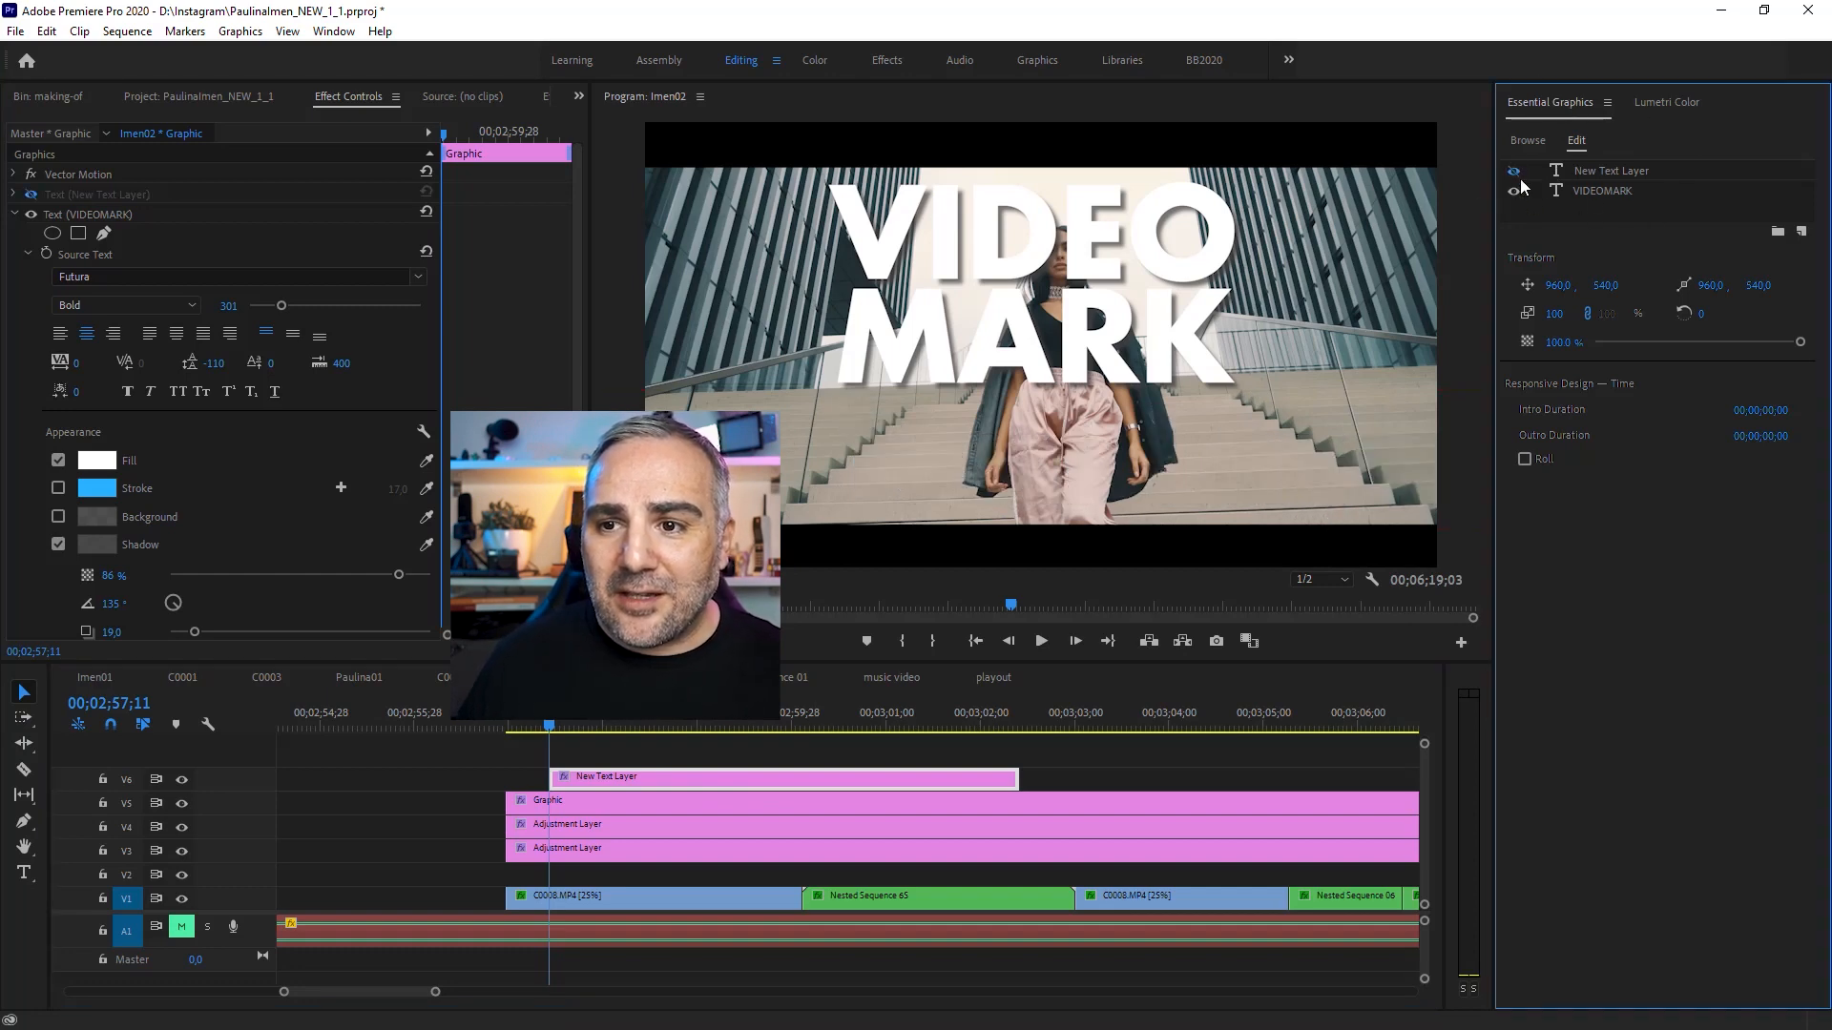
click(1514, 173)
click(1514, 173)
click(1514, 173)
drag(1594, 168, 1589, 193)
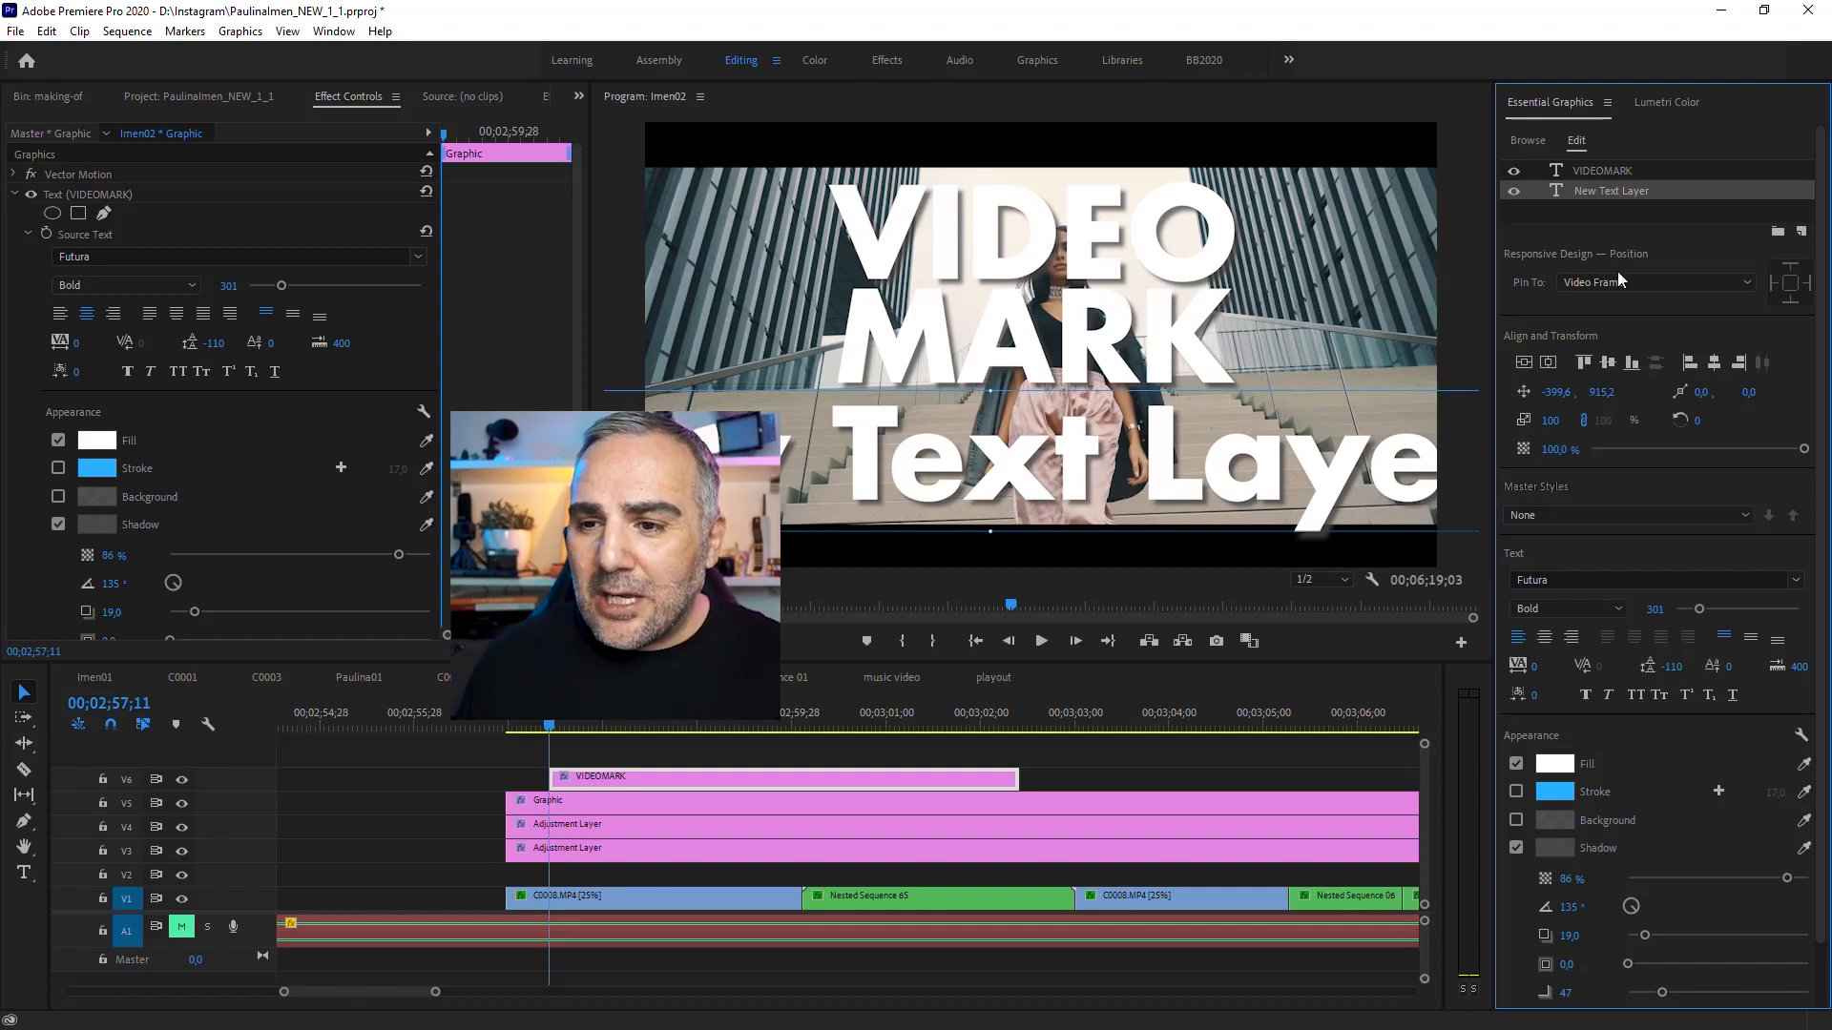
Step: Reposition the new text layer down beneath the word MARK
click(1608, 362)
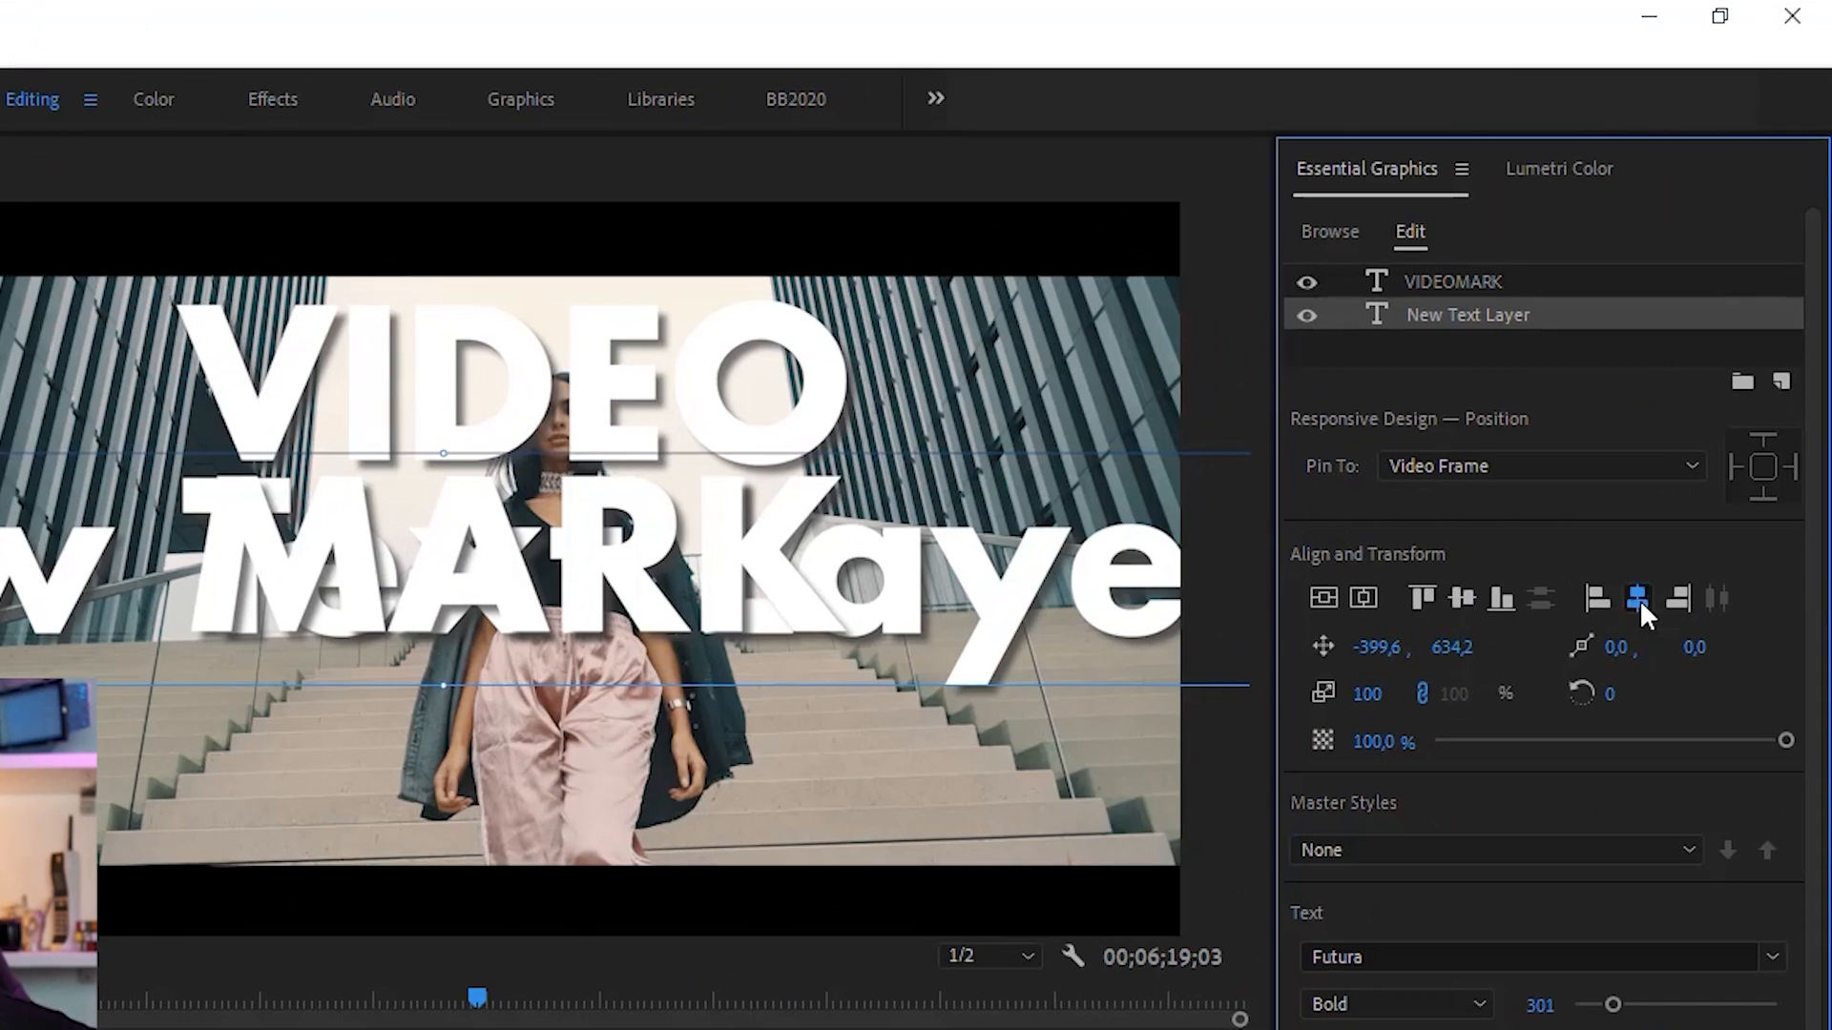
click(1638, 599)
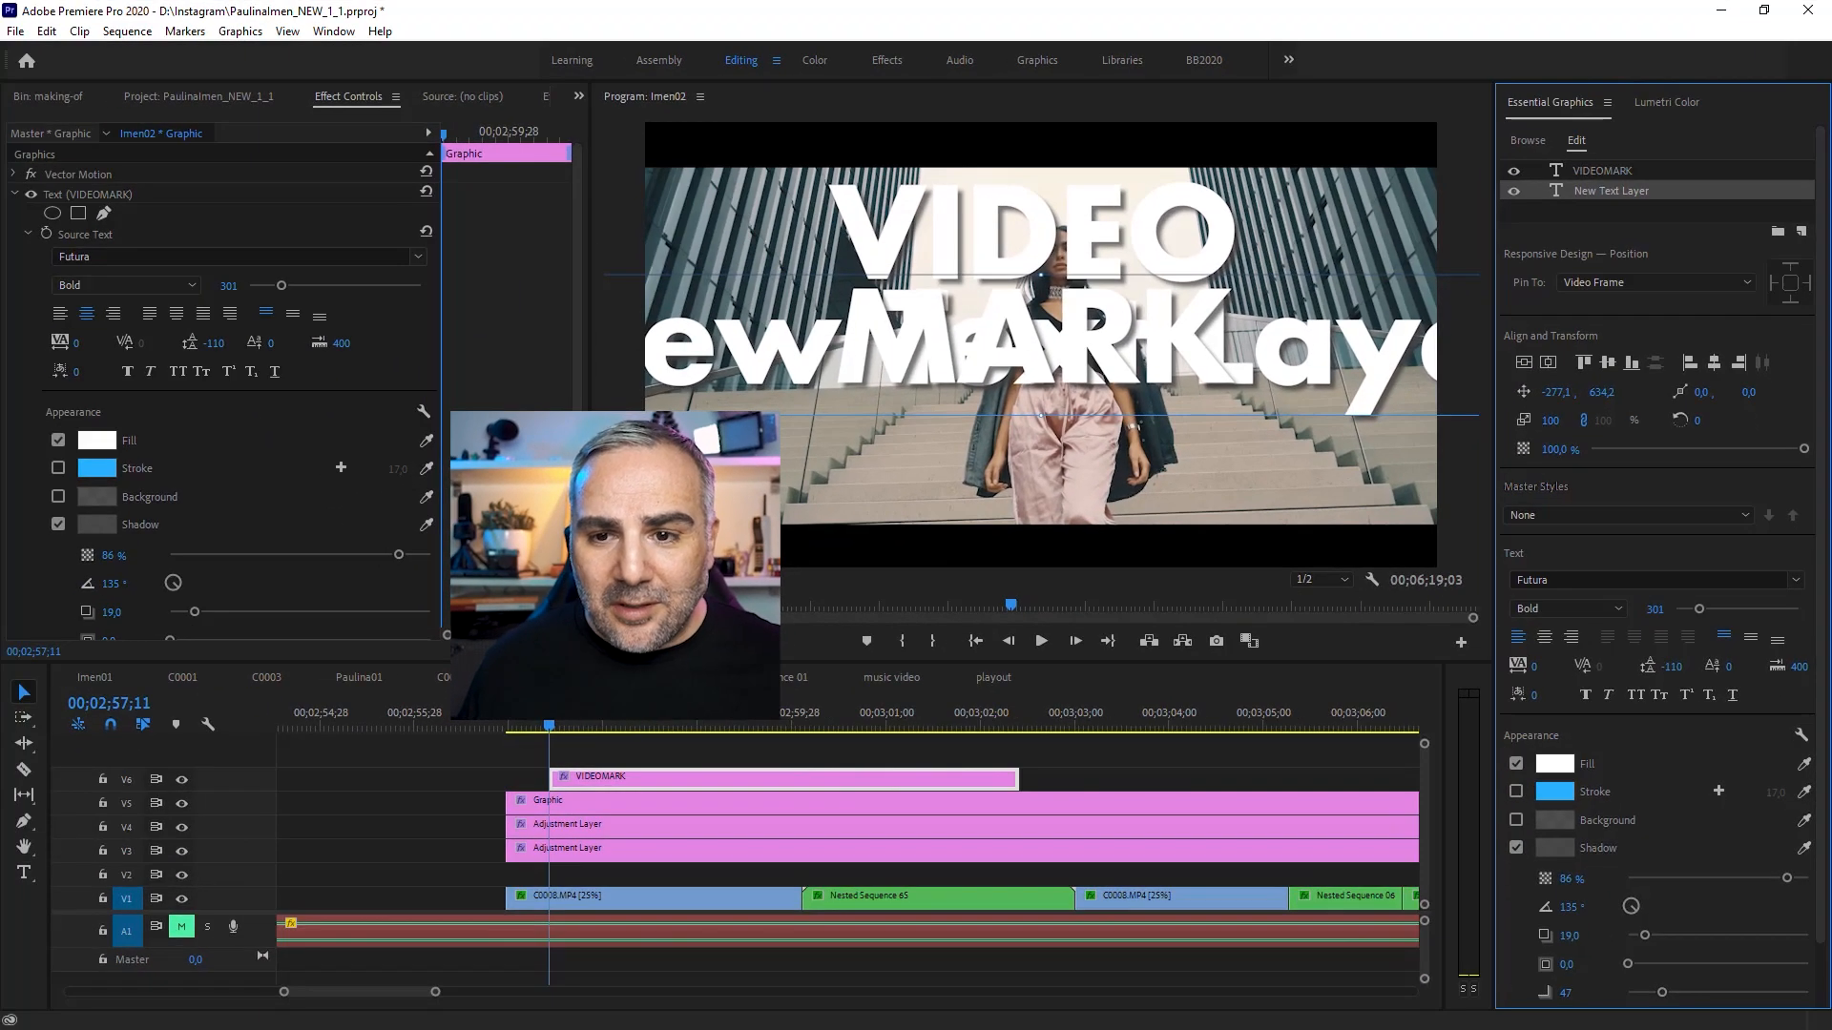
click(1129, 634)
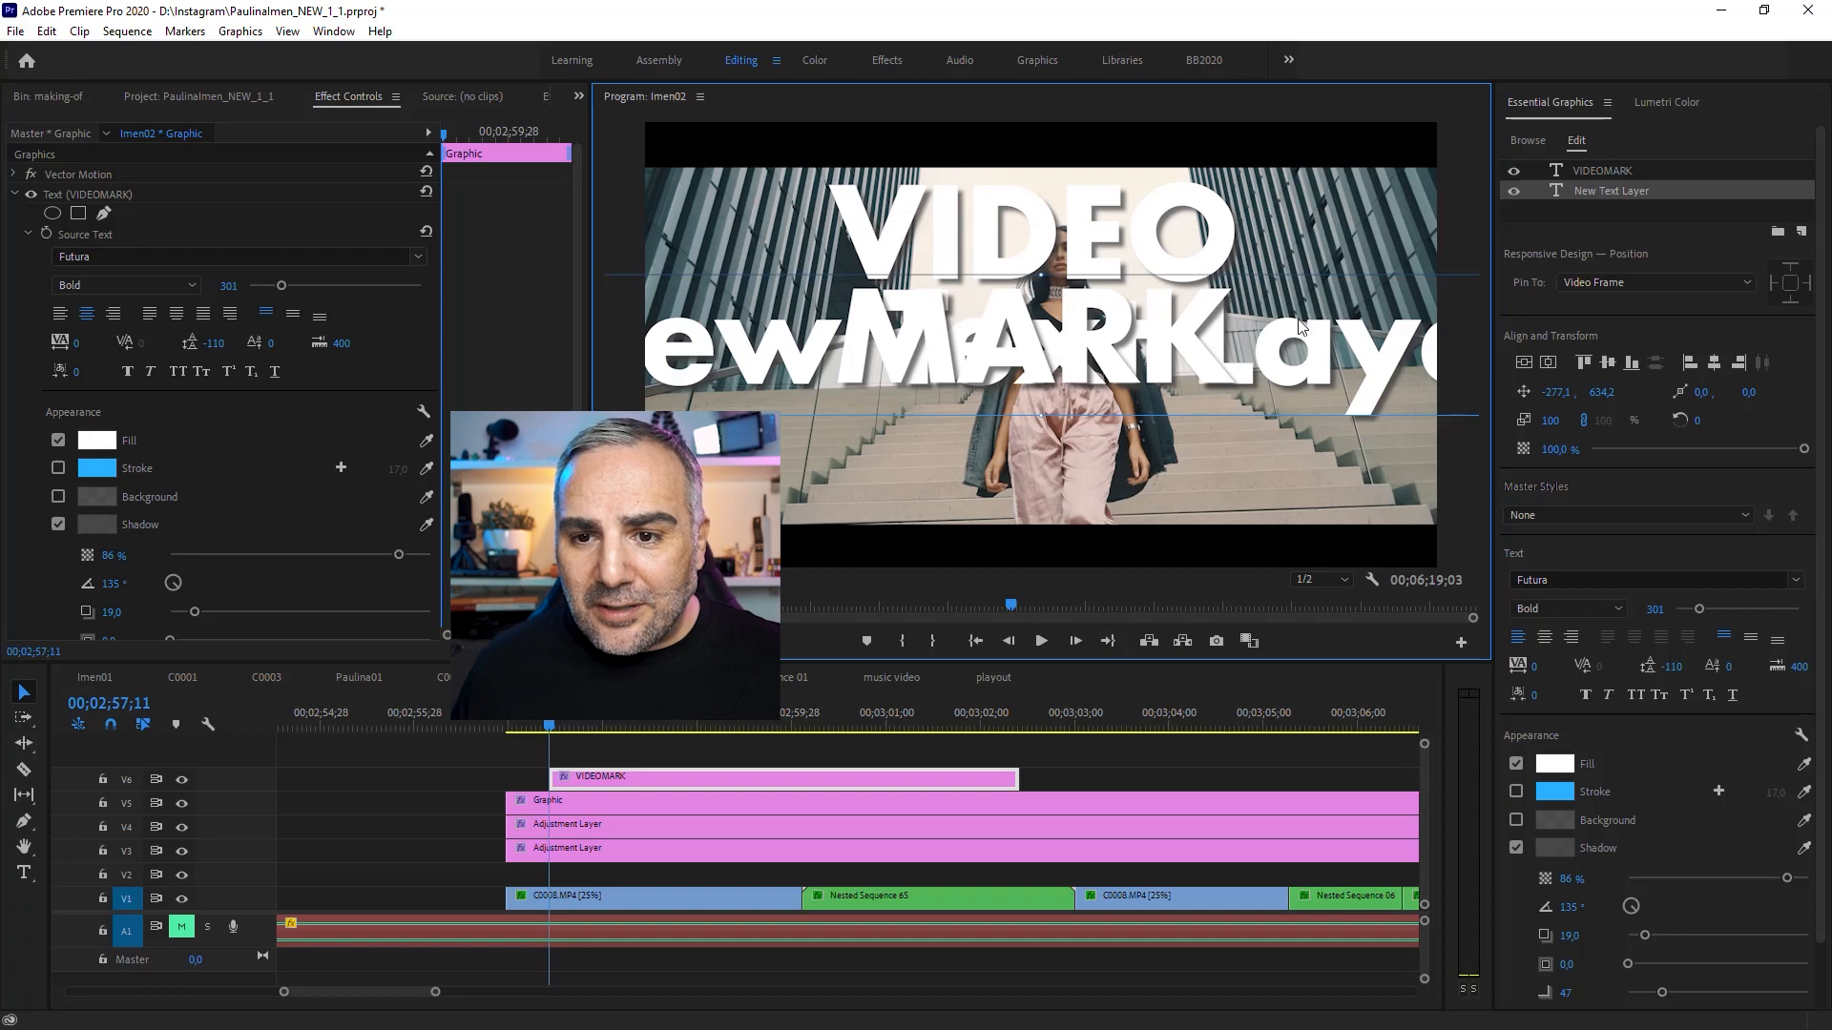
drag(1283, 374, 1286, 487)
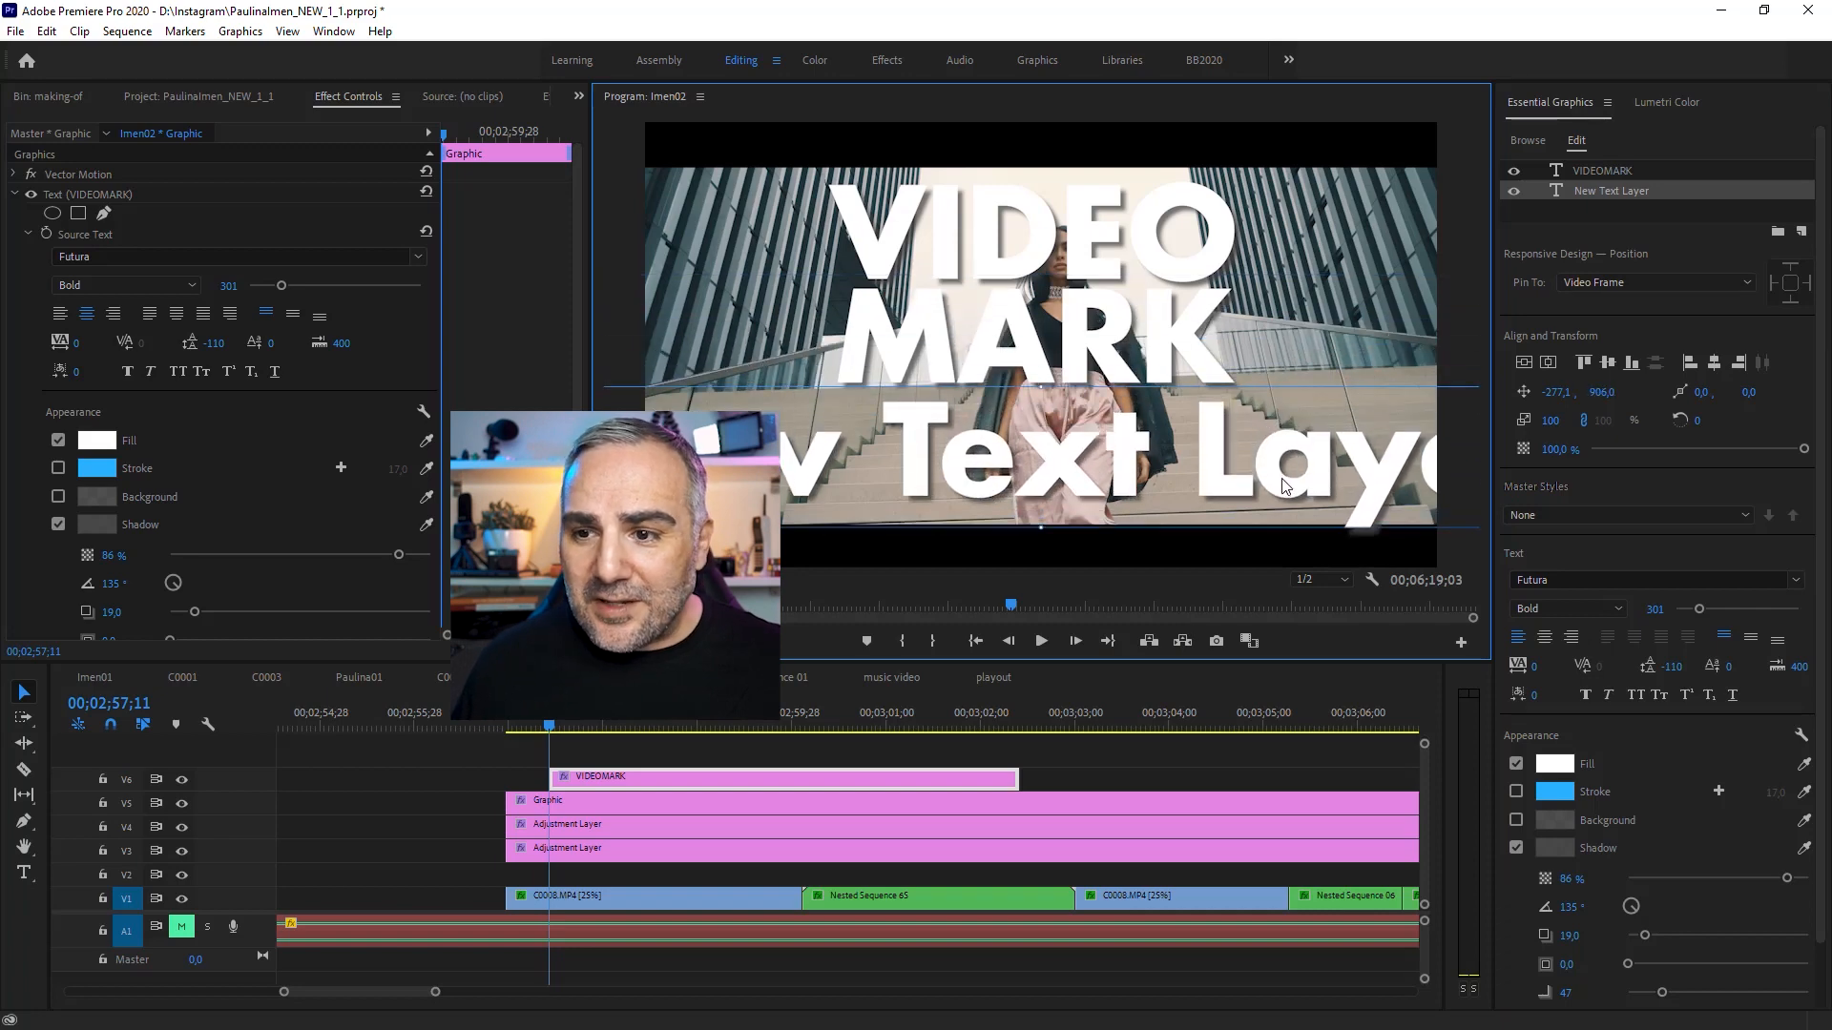
Step: Center-align the new layer's text and center the layer horizontally in the frame
mouse_move(1552, 429)
mouse_down()
mouse_move(1531, 429)
mouse_move(1558, 408)
mouse_up()
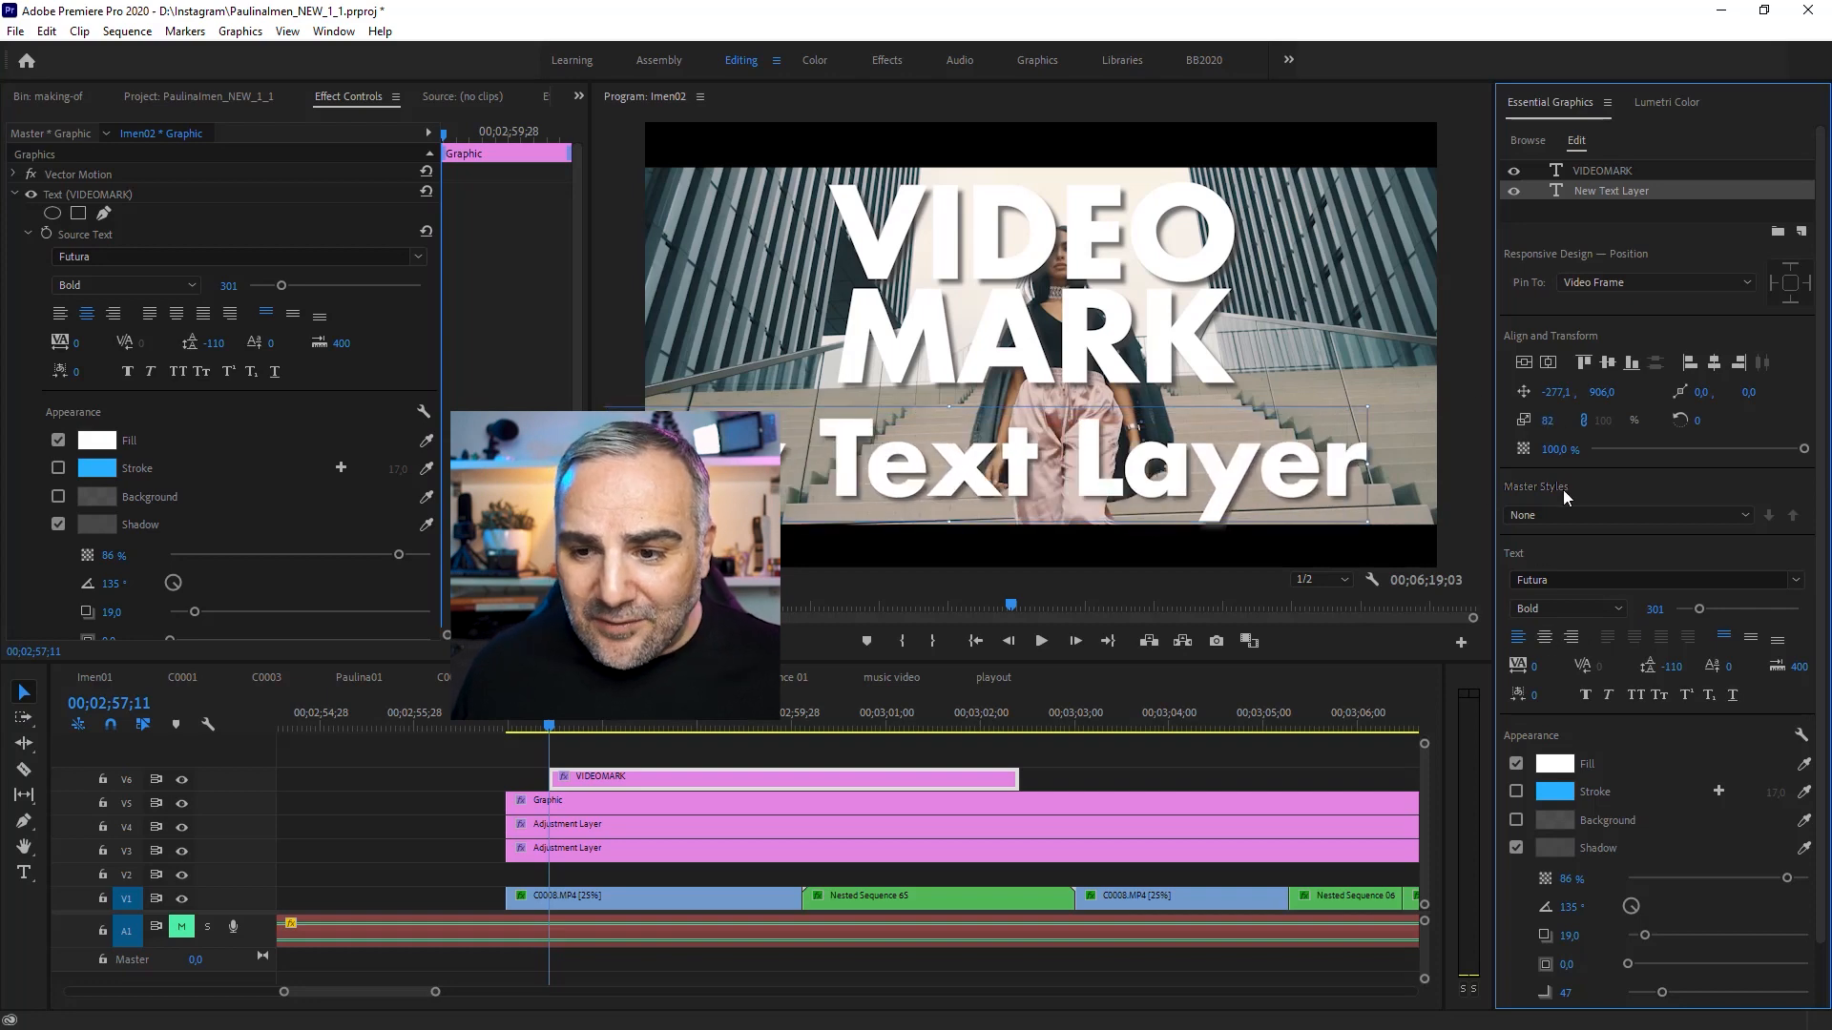
click(1548, 640)
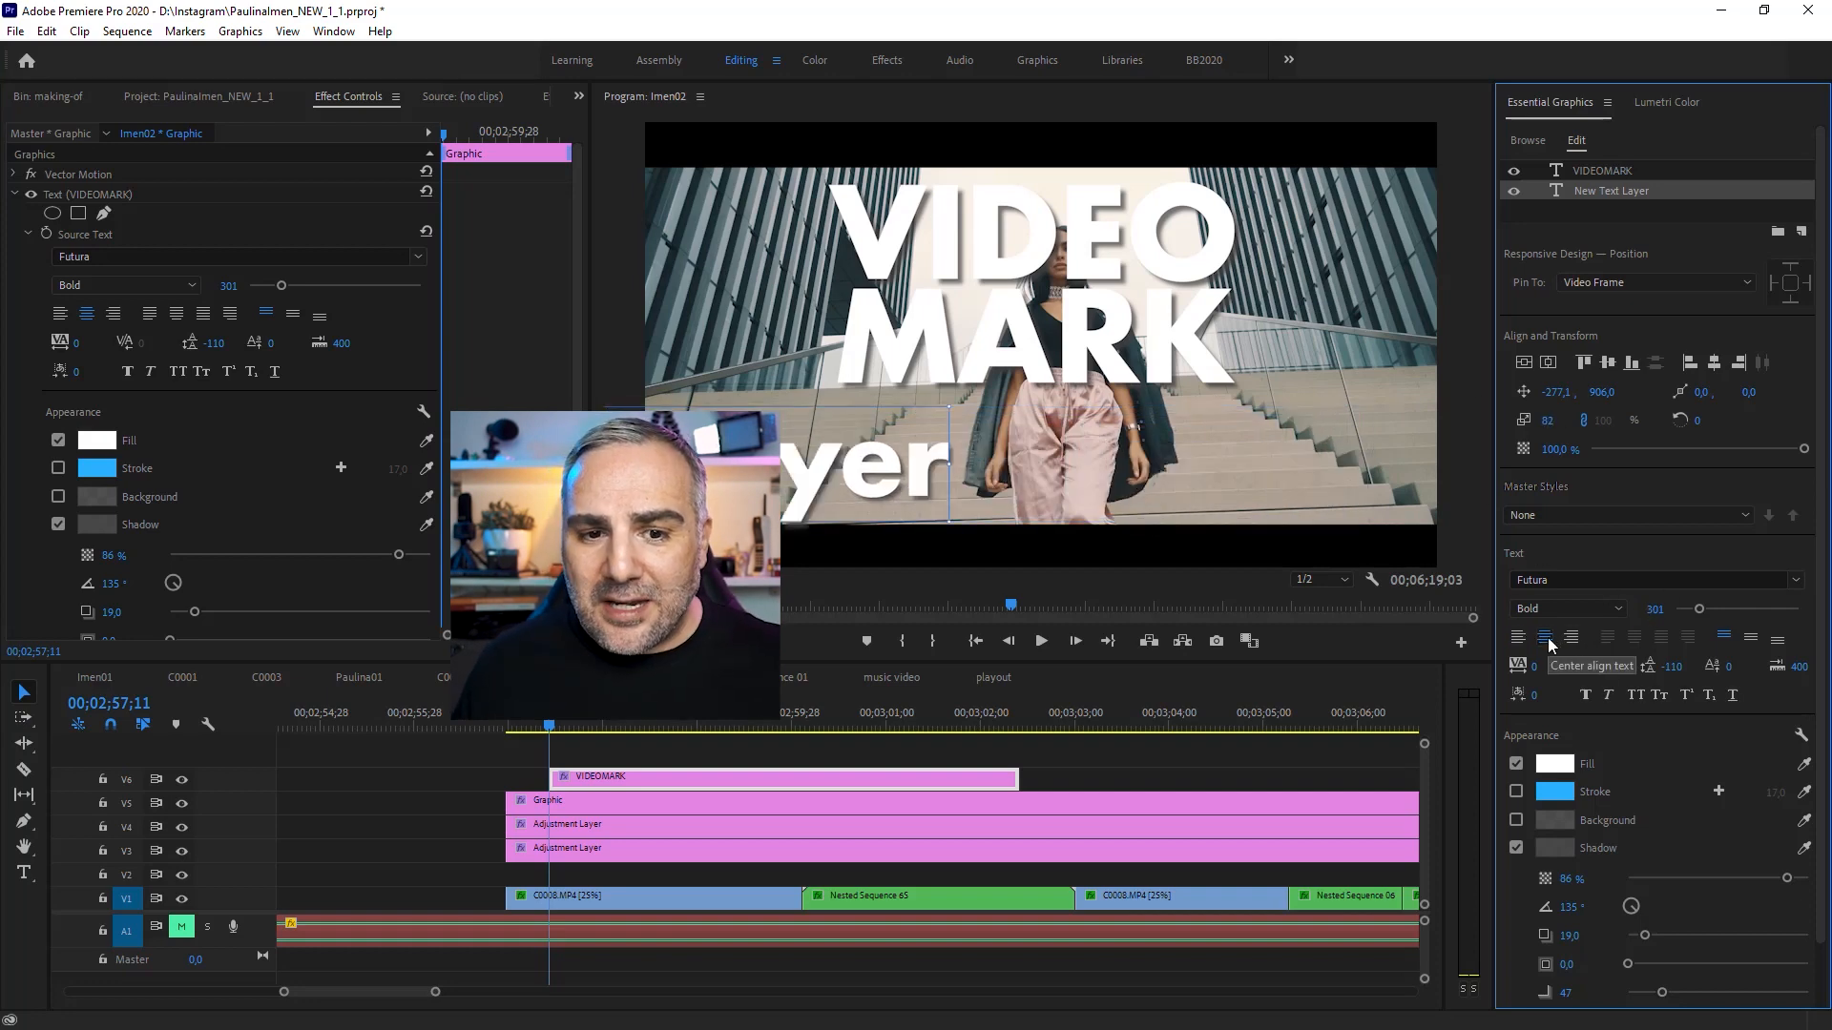
click(1714, 363)
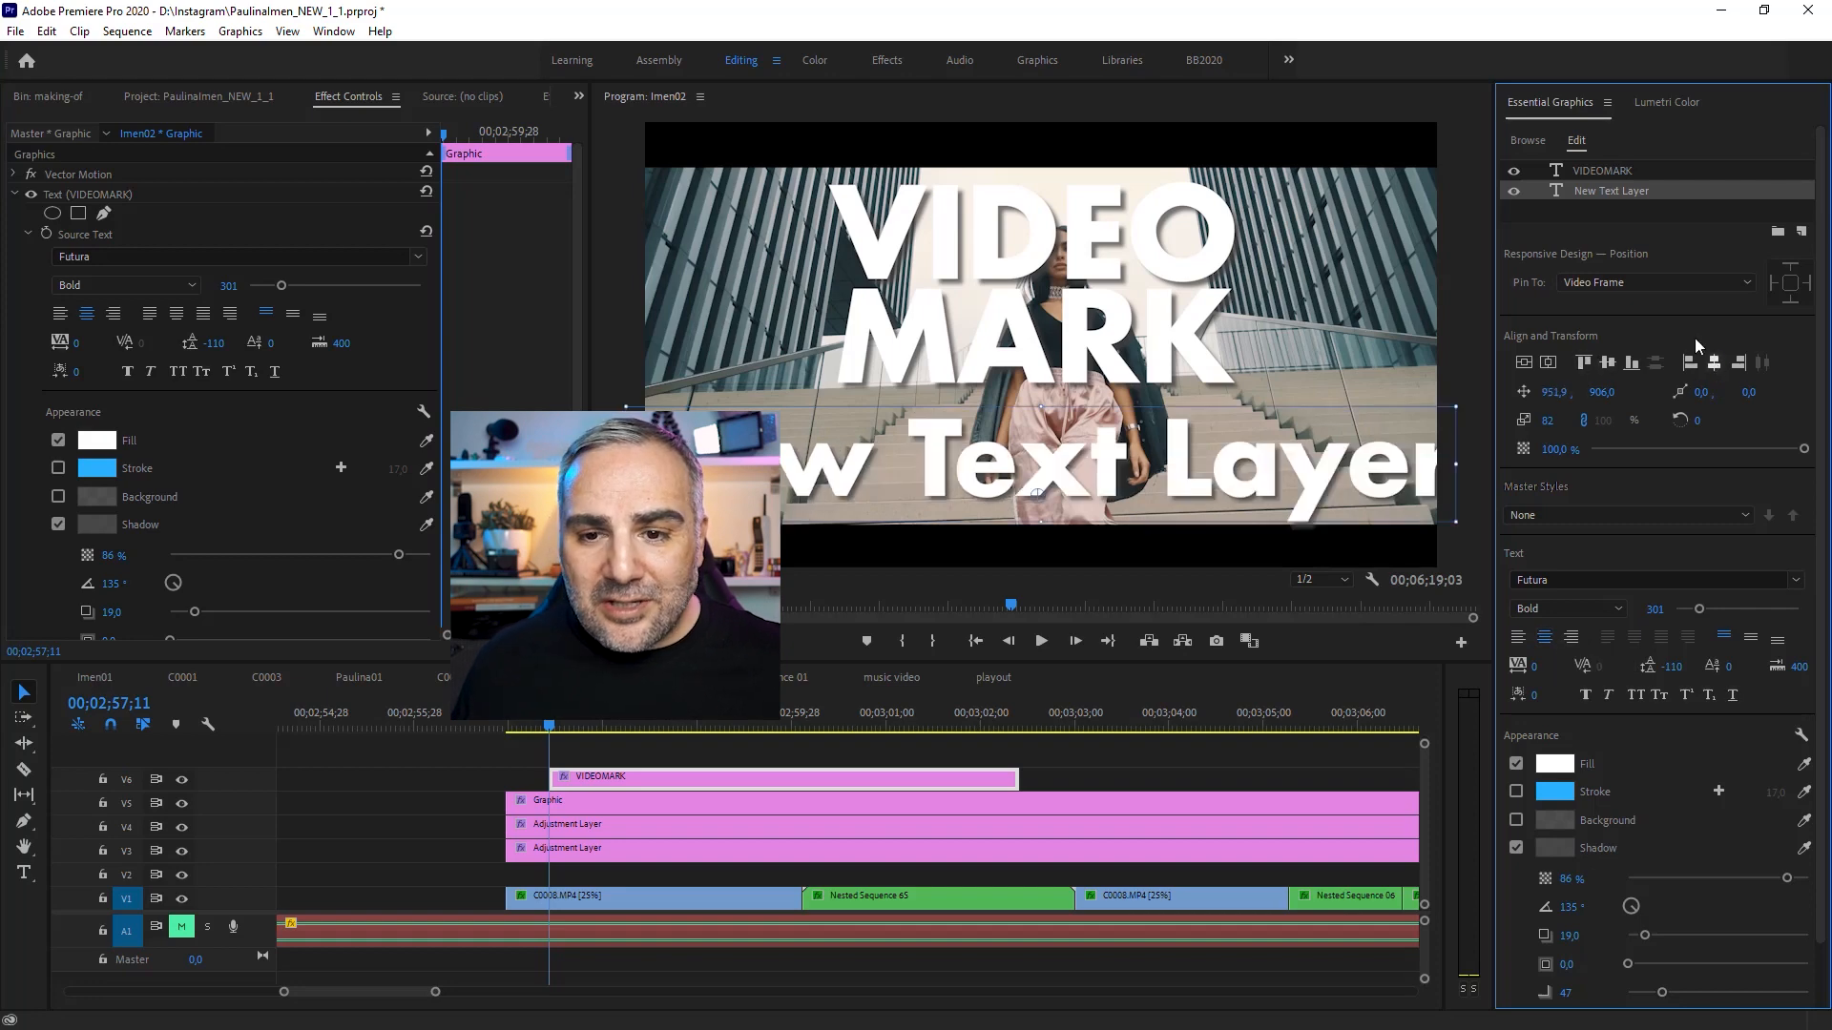
Step: Scale the new text layer down to 40% and replace its text with VIDEOMARK.NET
drag(1548, 426, 1470, 427)
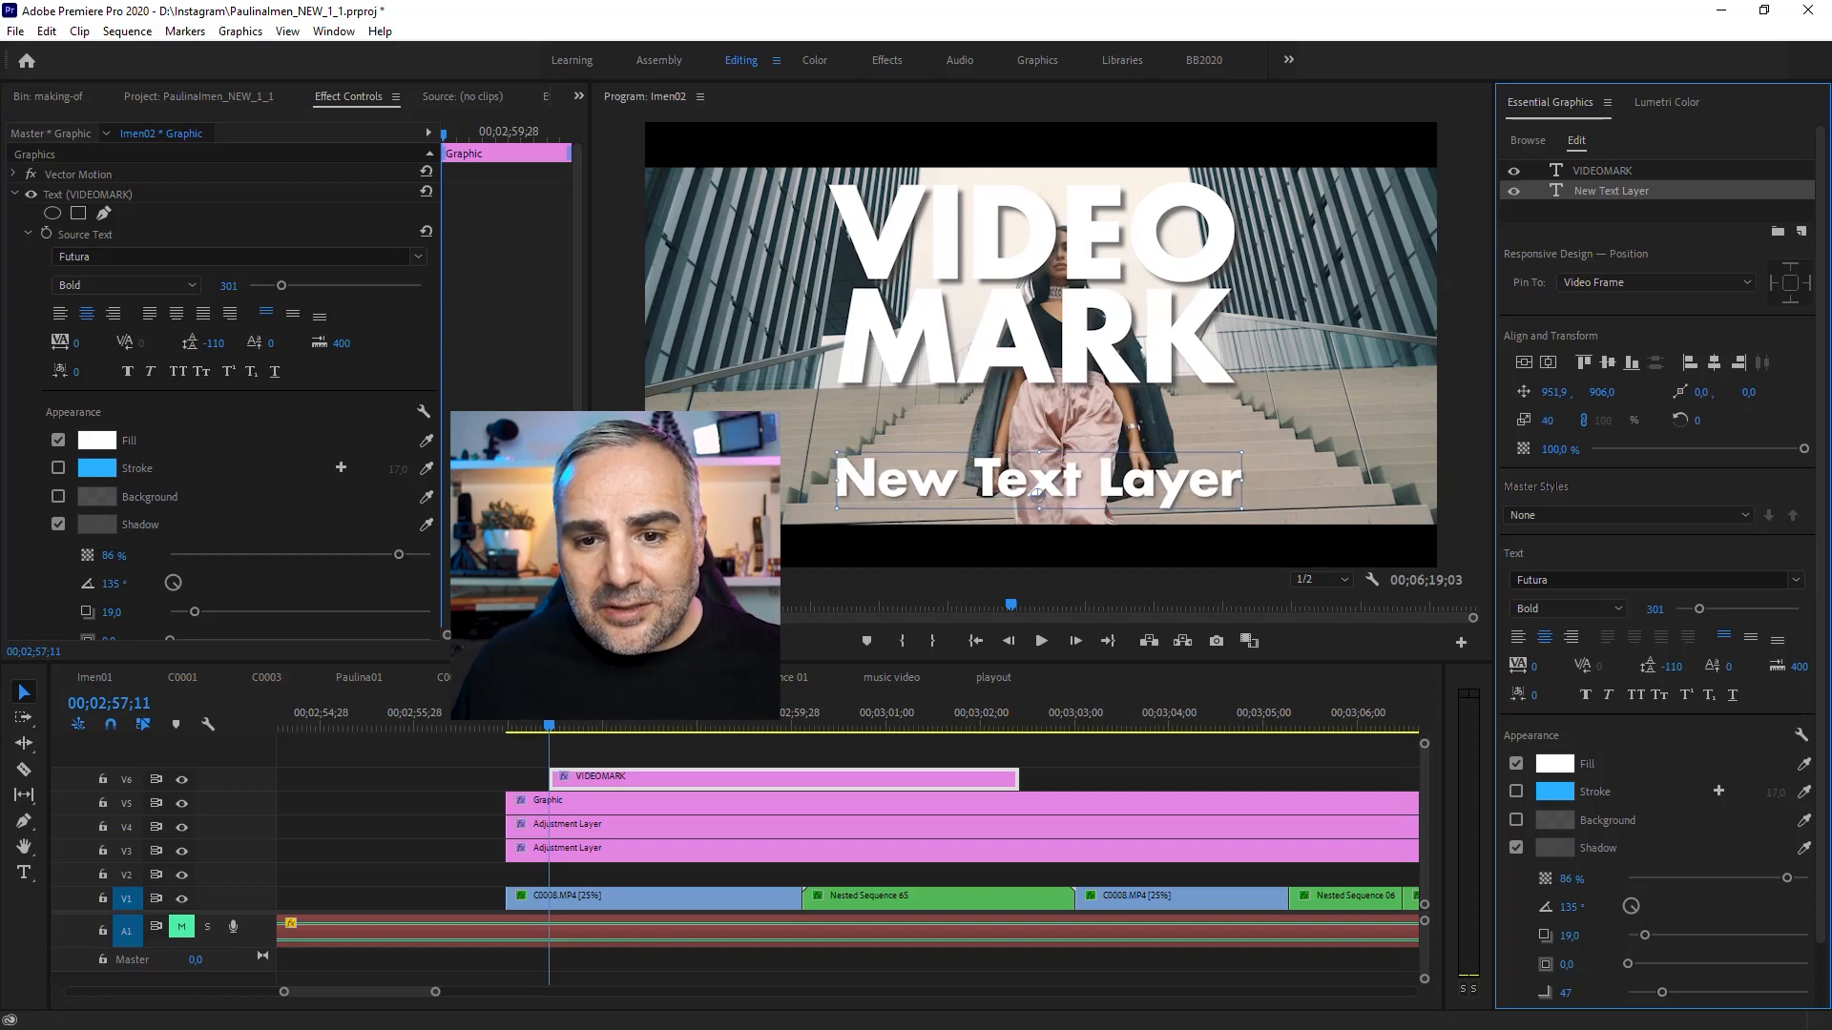
double_click(1079, 484)
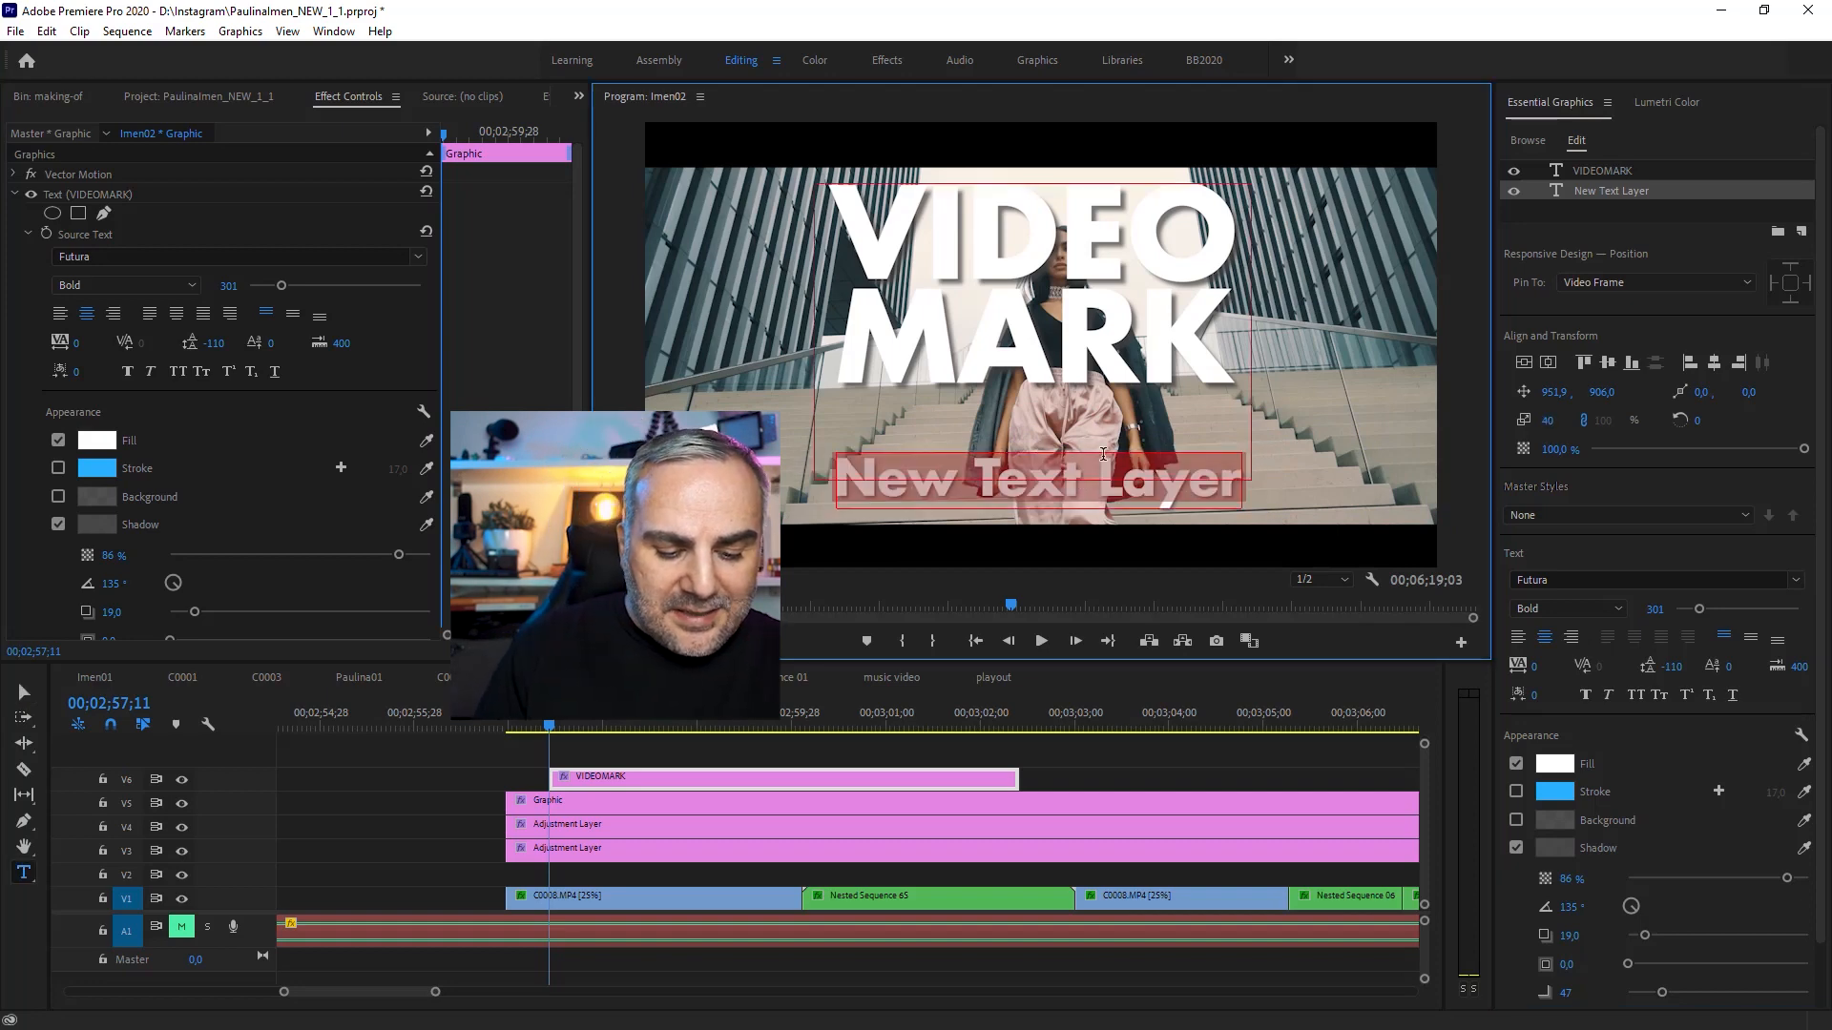
text(V)
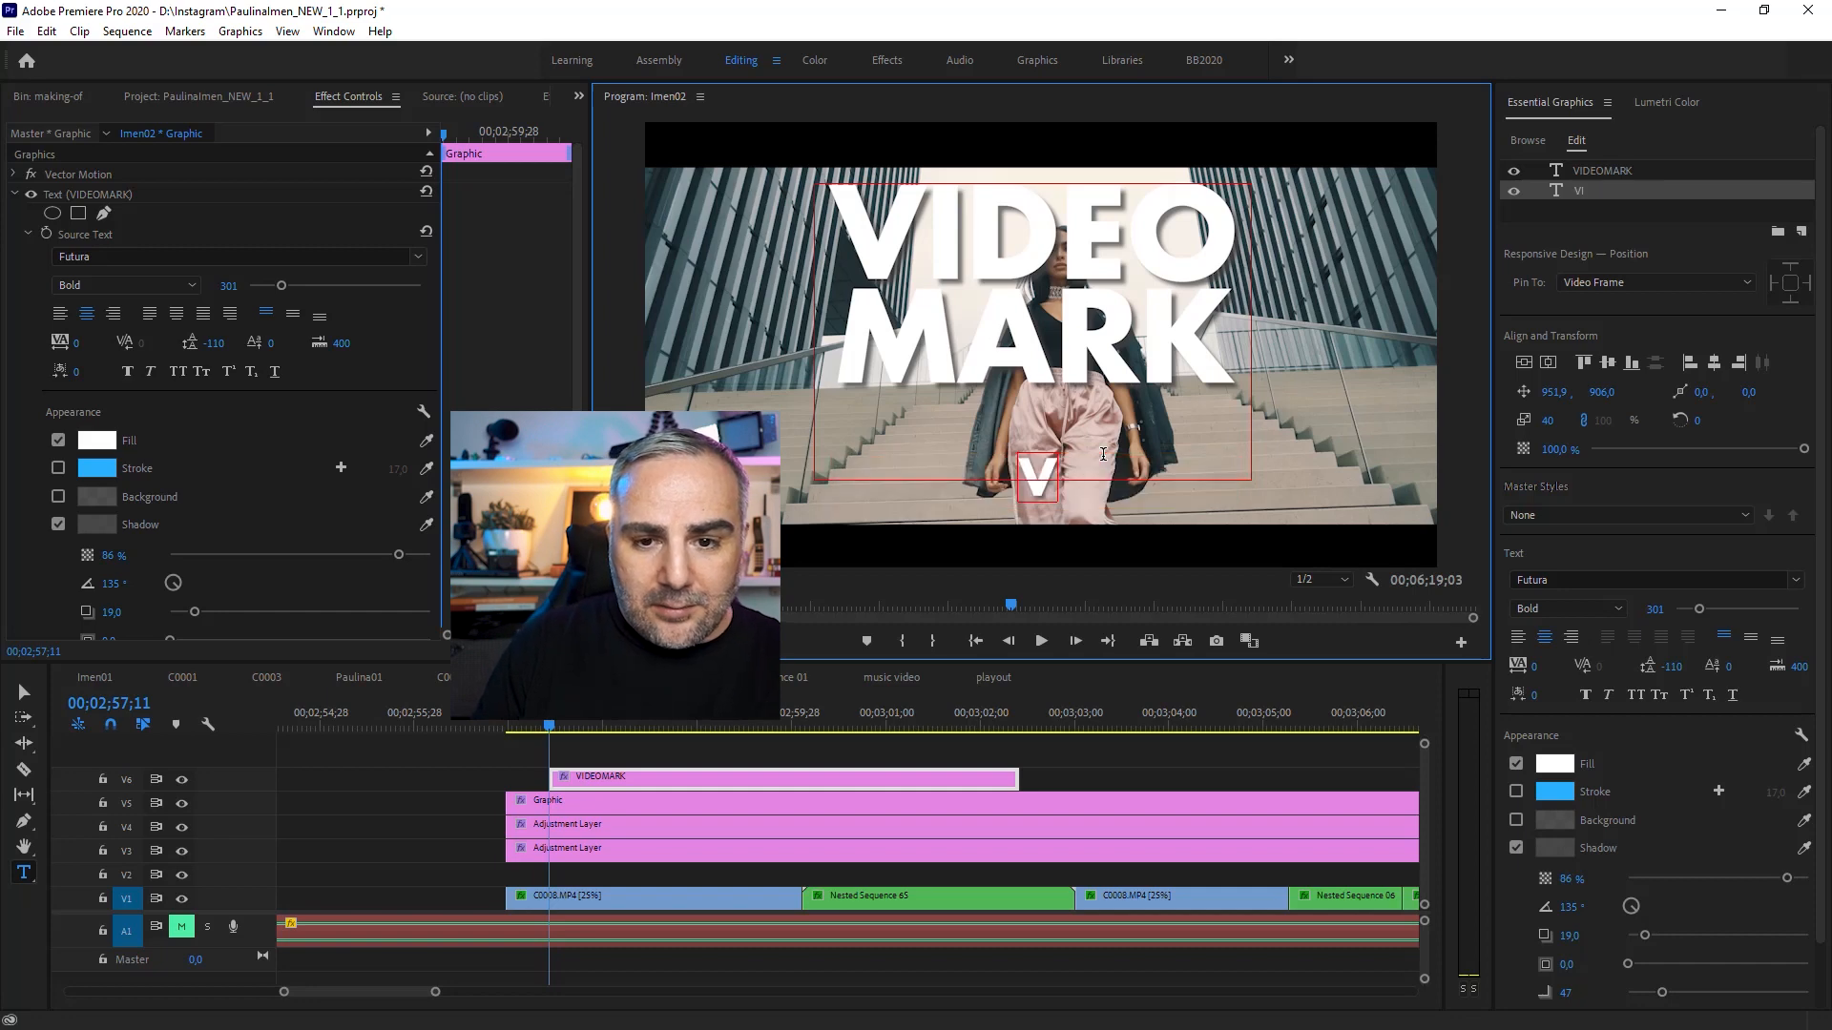
text(ARK.NET)
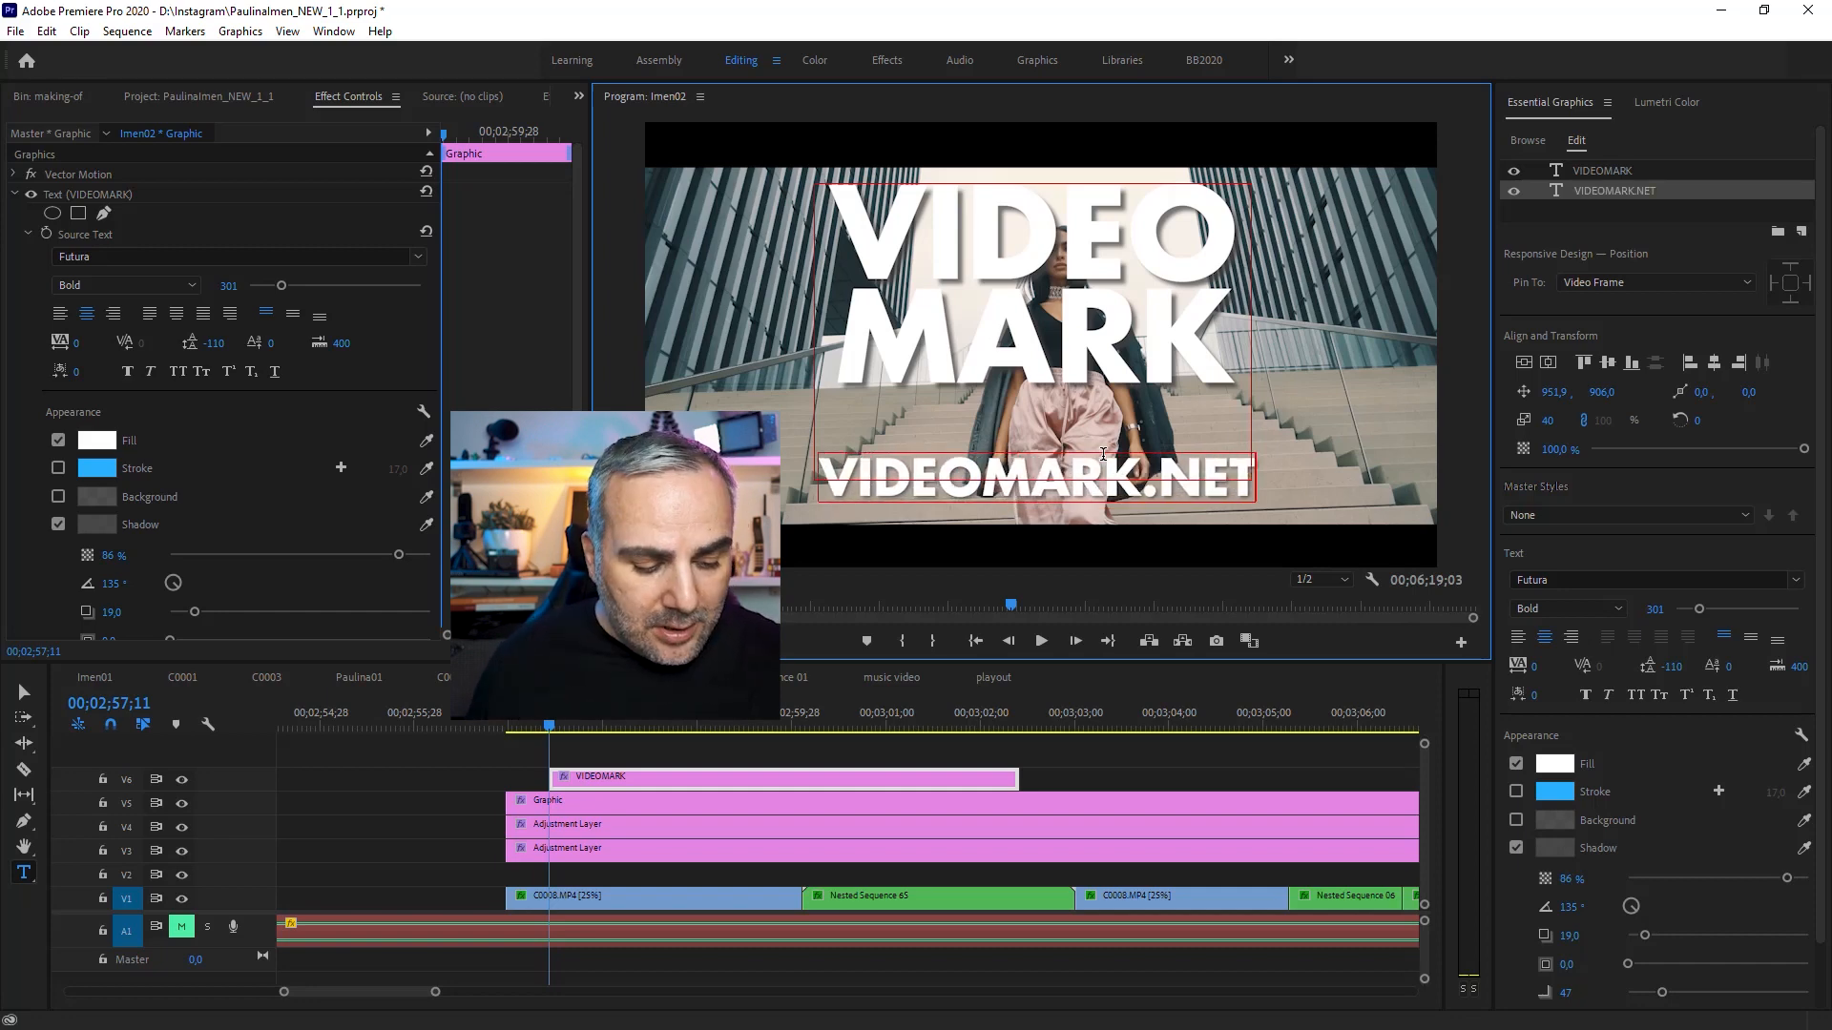
Step: Select the VIDEOMARK.NET text and reduce its scale to 37%
click(1102, 480)
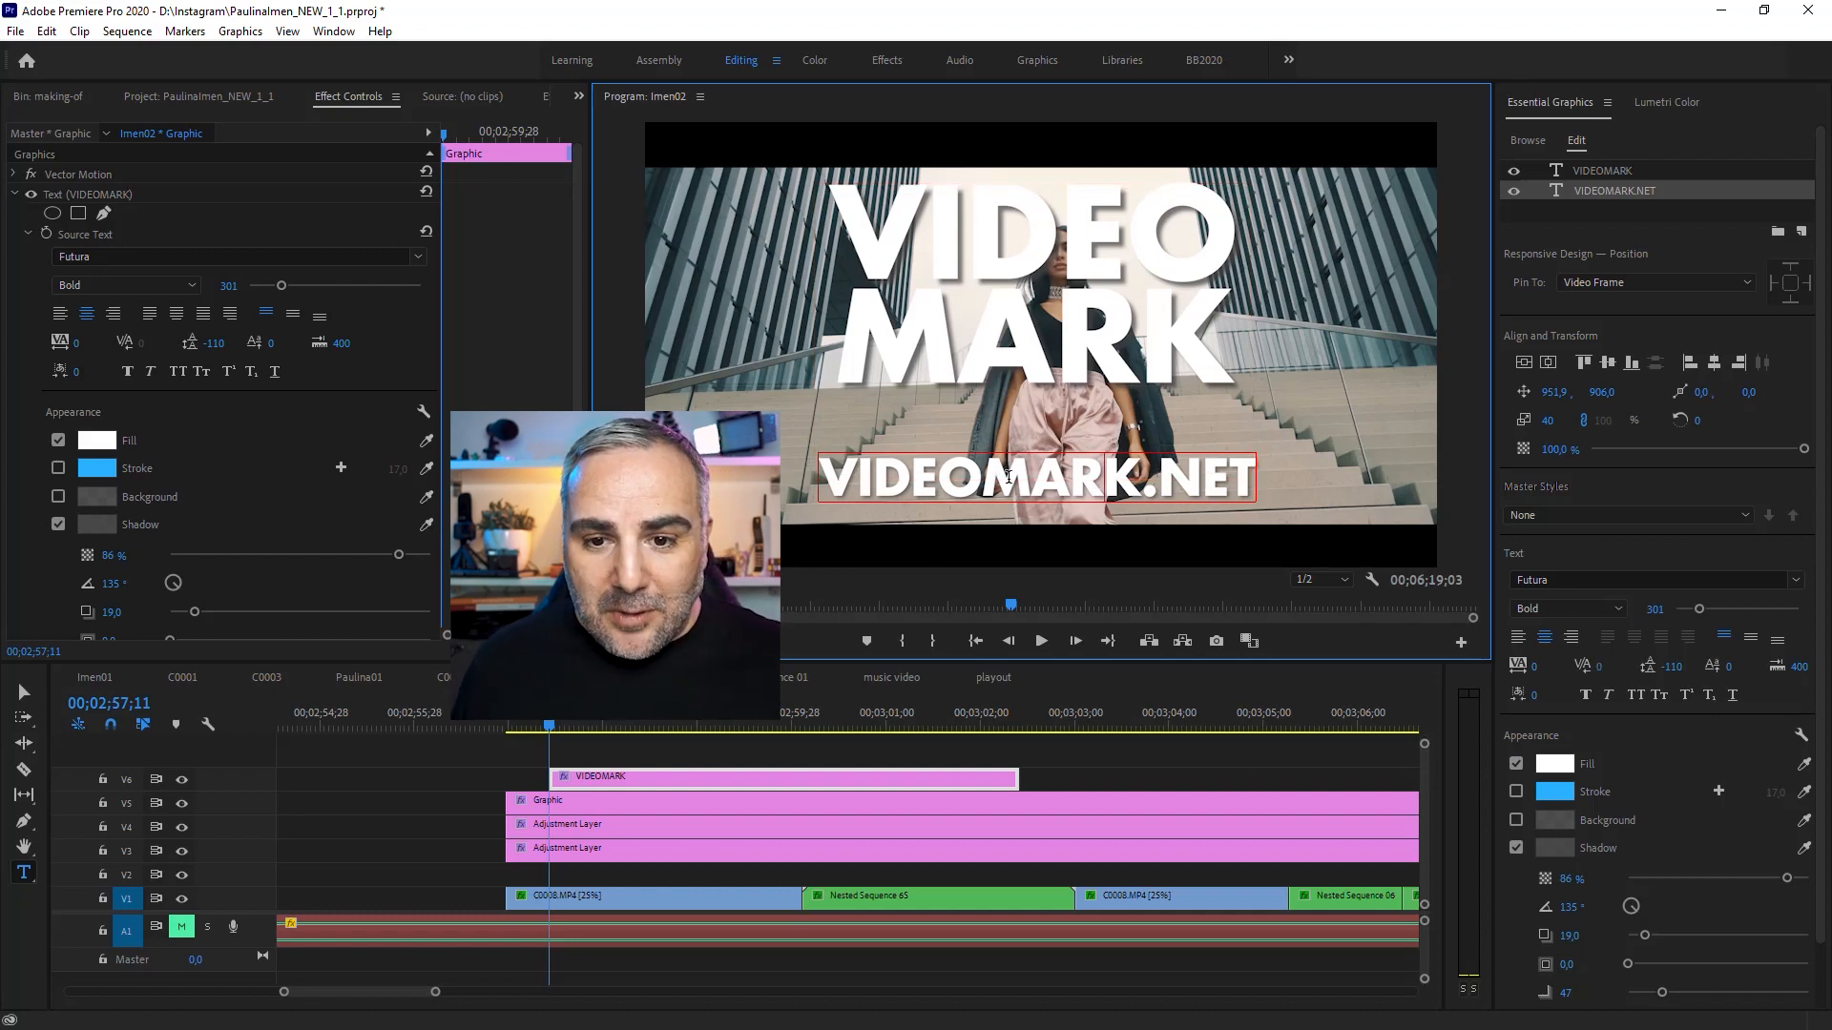
double_click(1113, 464)
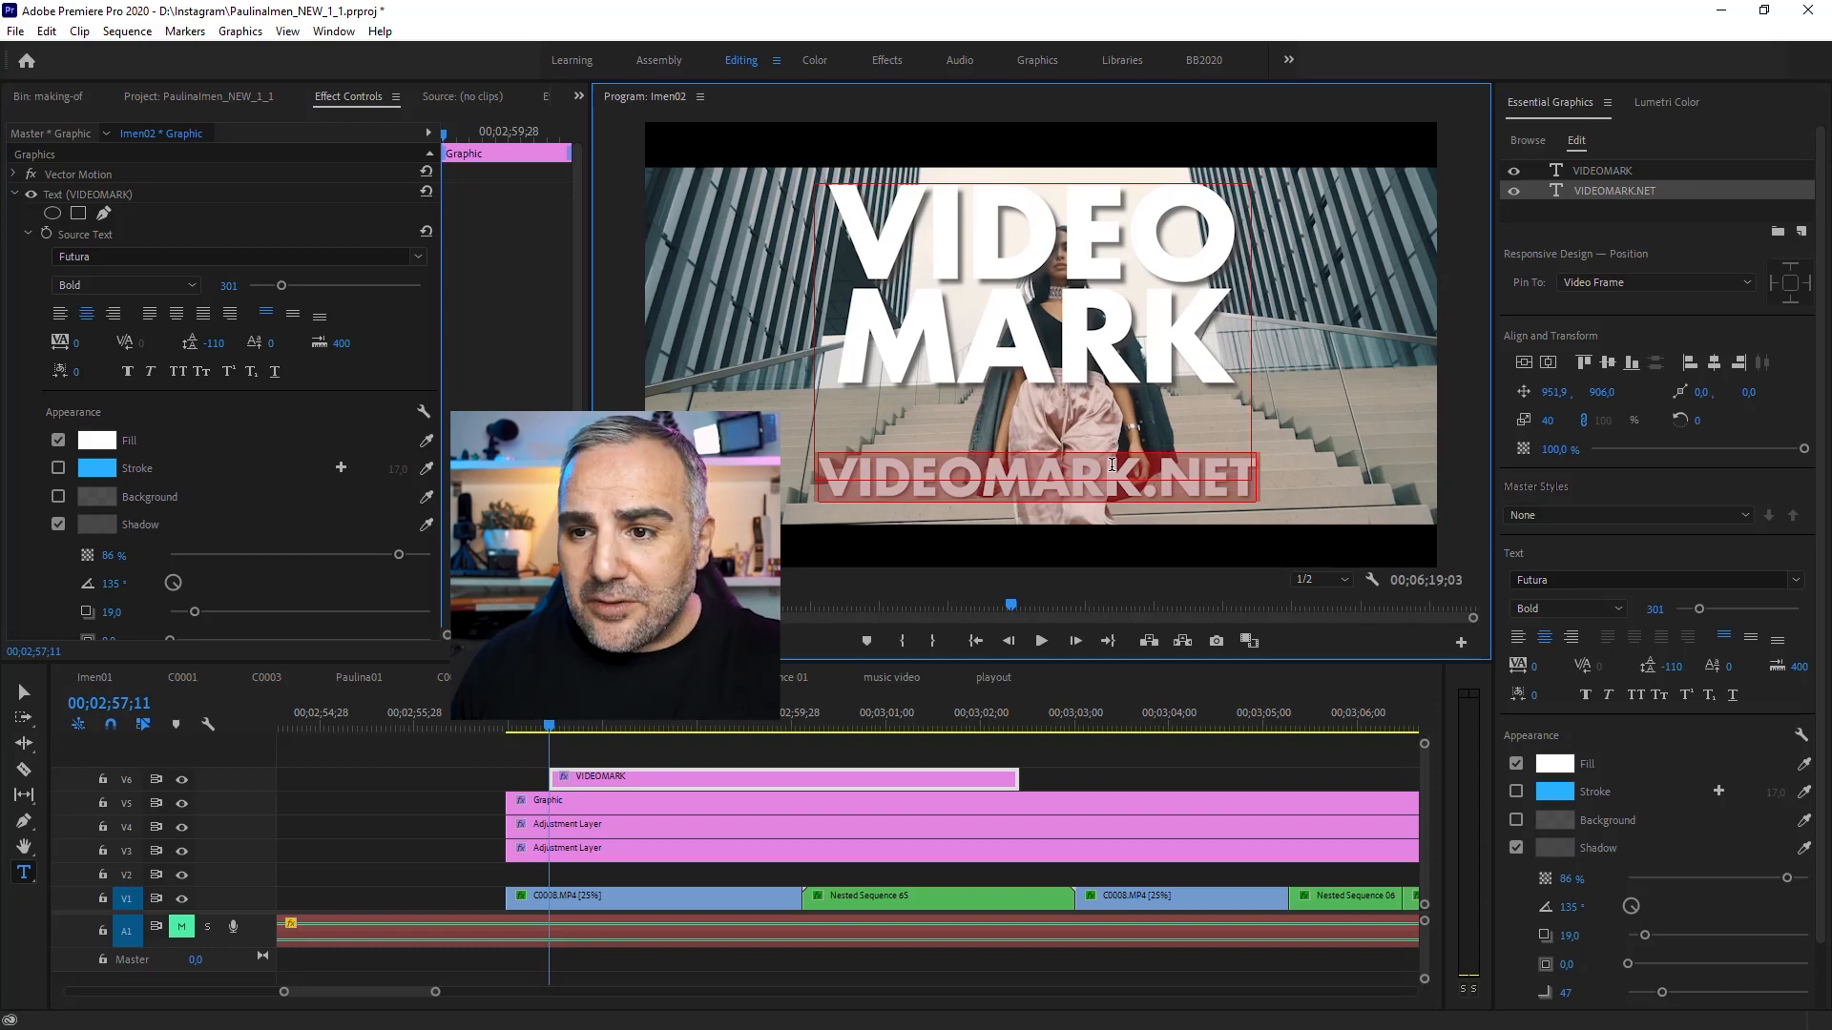
drag(1546, 421, 1544, 420)
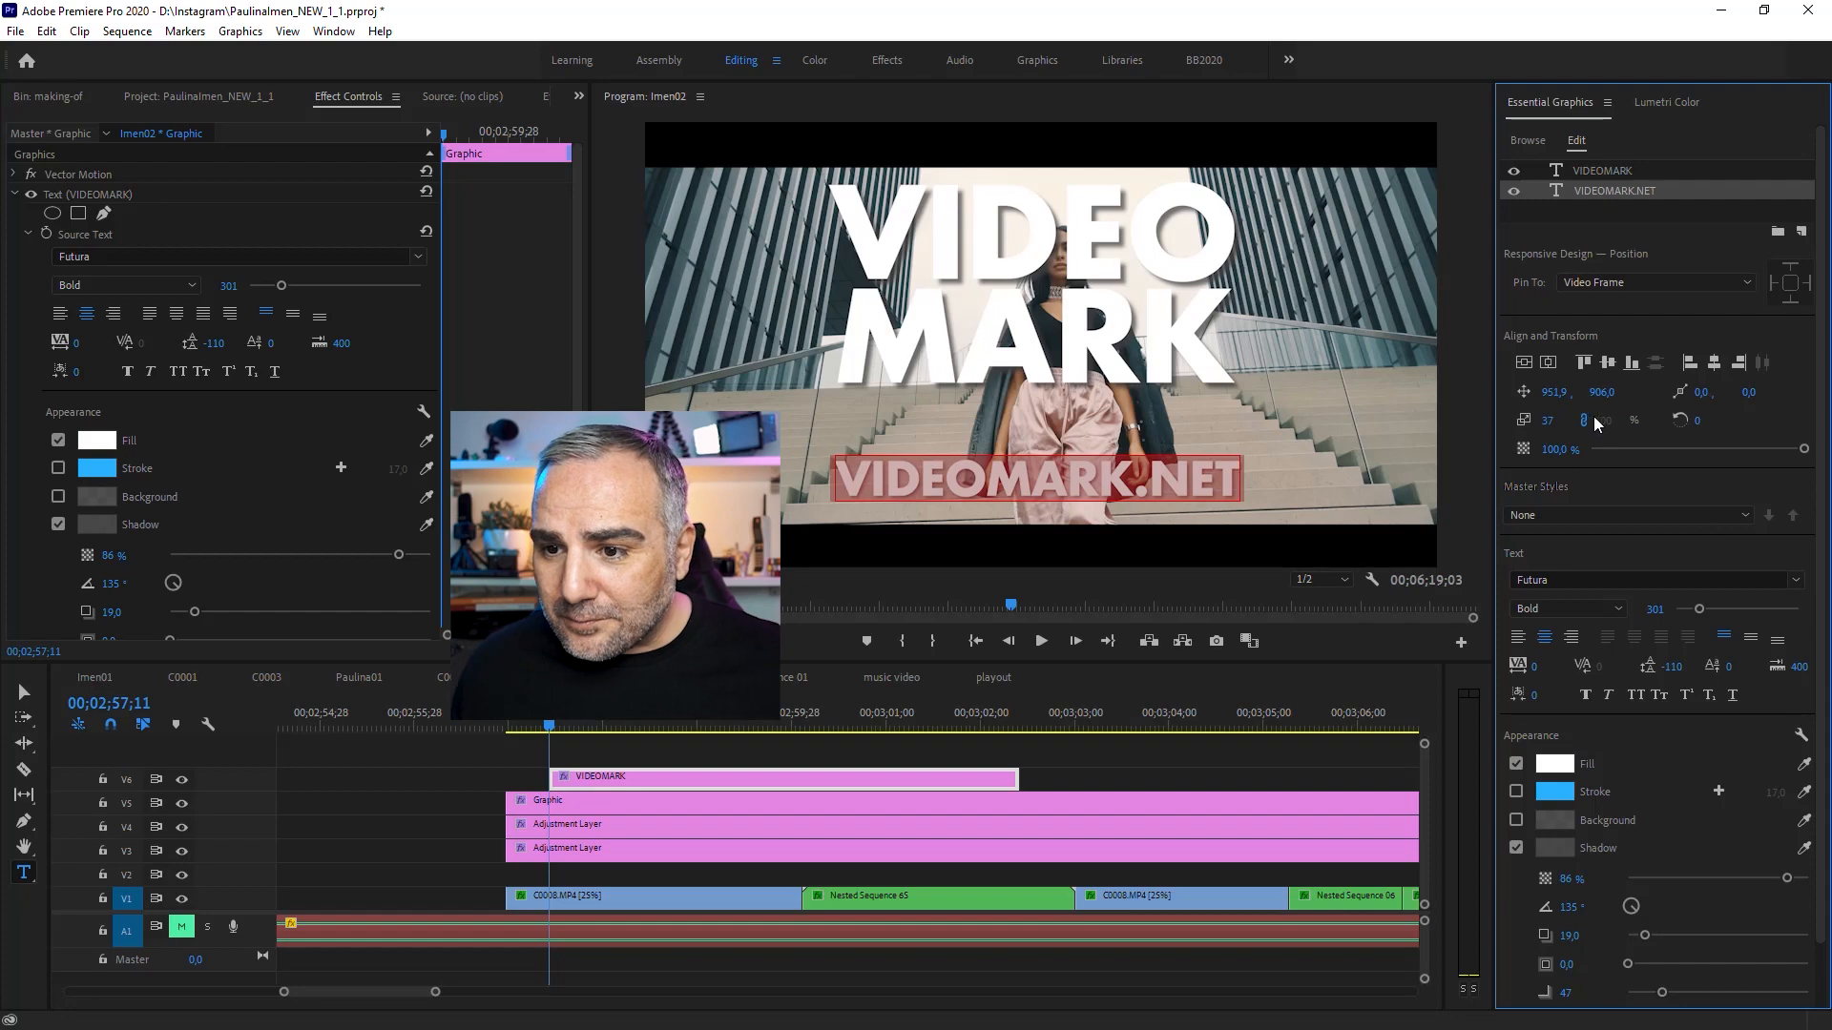
Step: Adjust the vertical positions of VIDEOMARK.NET and the VIDEOMARK title to tighten the spacing between them
drag(1597, 397, 1494, 397)
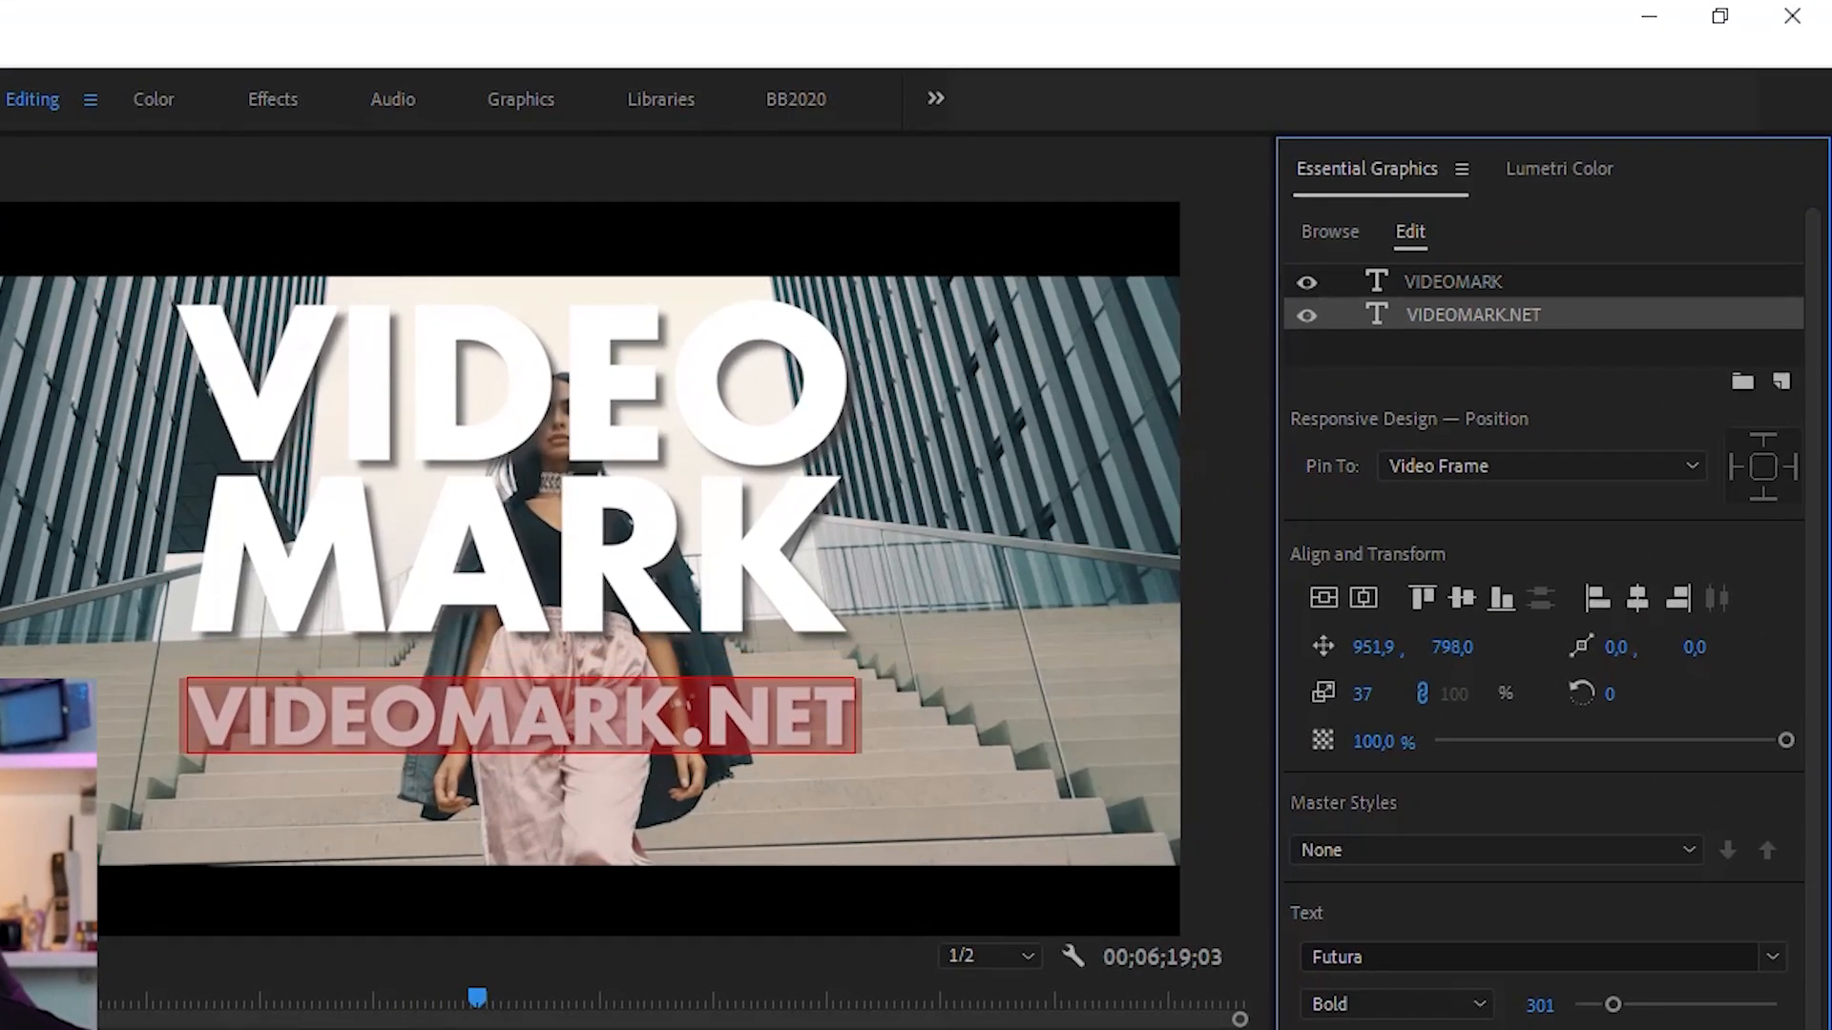
drag(1452, 647, 1488, 647)
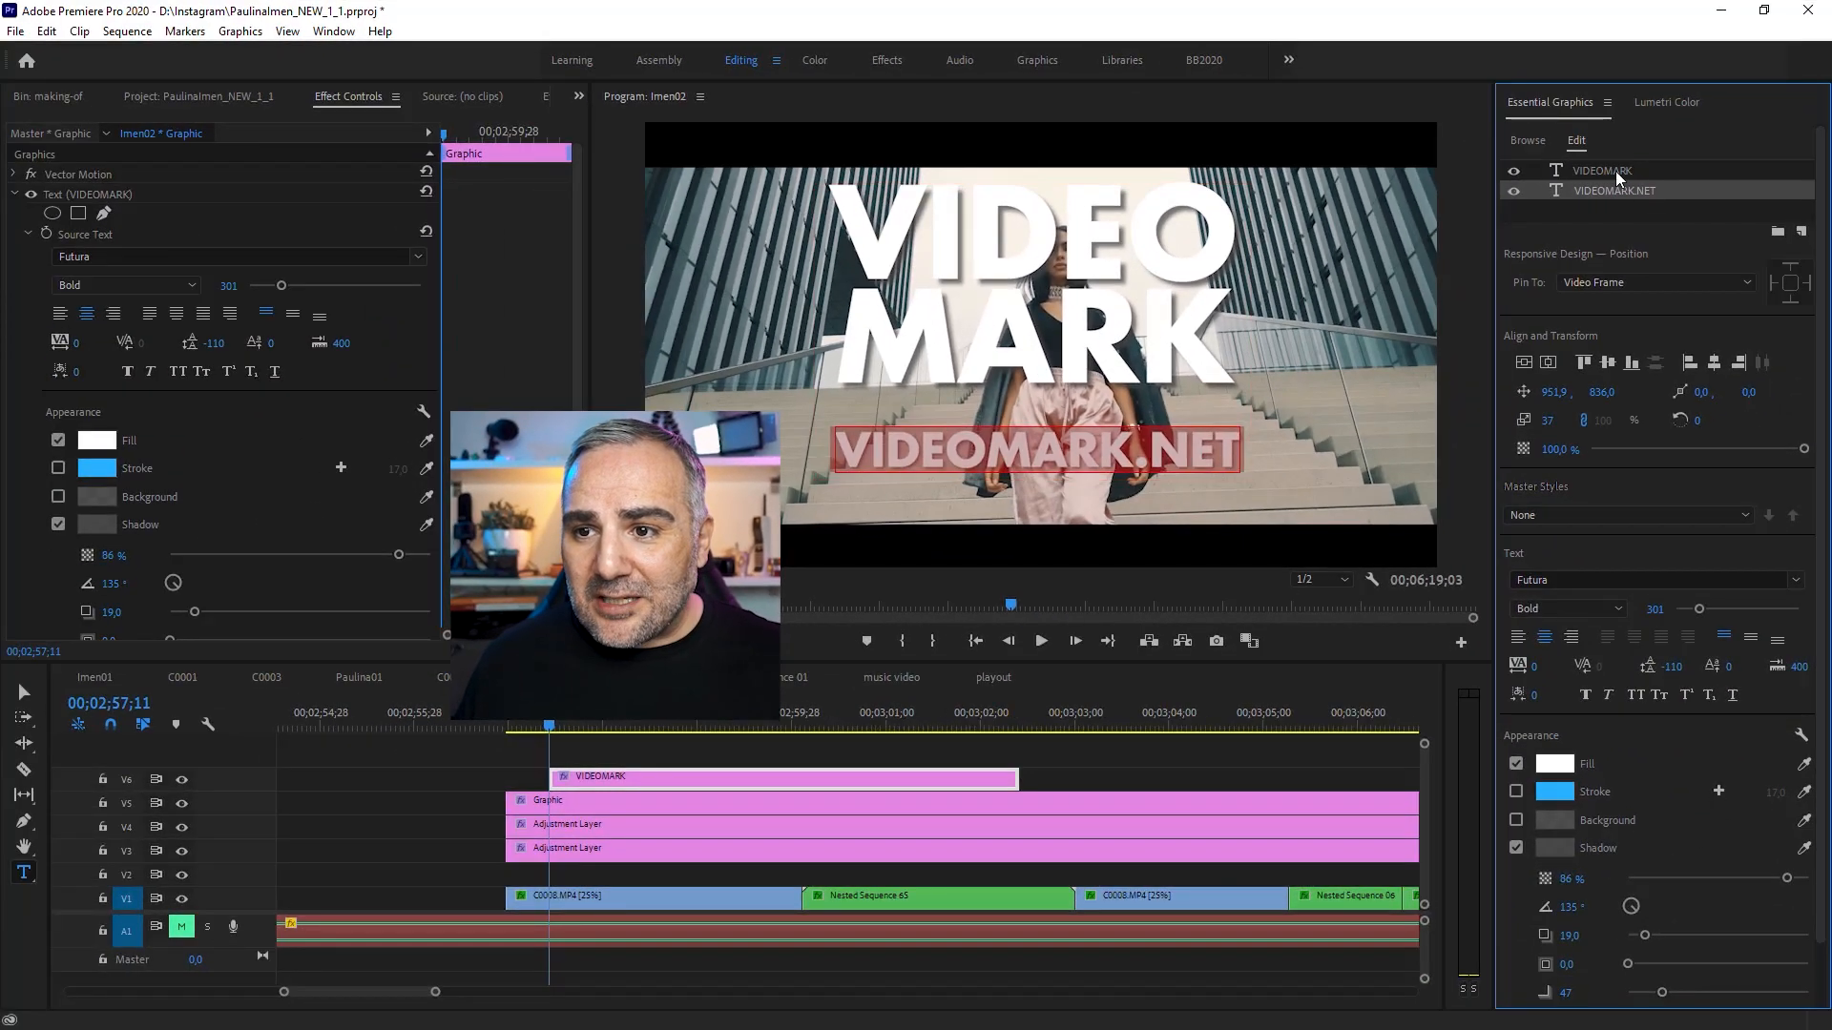
click(1612, 171)
drag(1602, 392, 1652, 392)
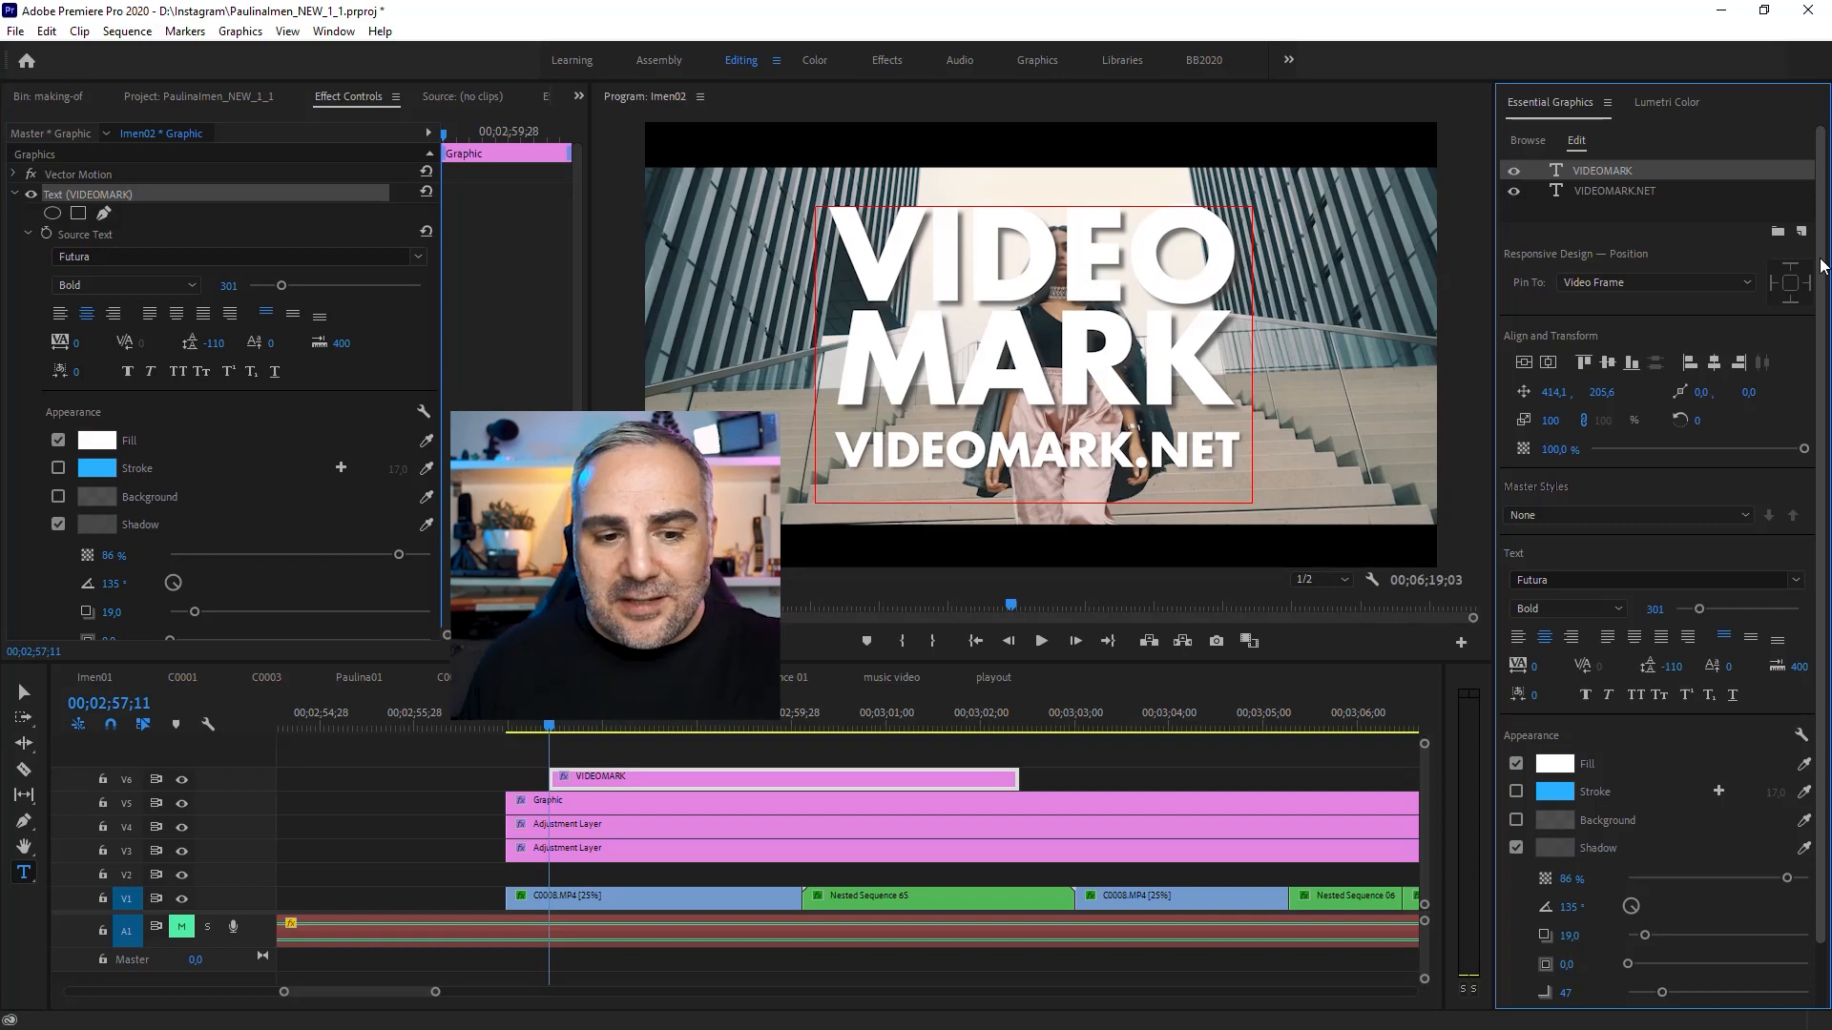
Step: Select the graphic clip and add a rectangle shape layer to it
click(581, 749)
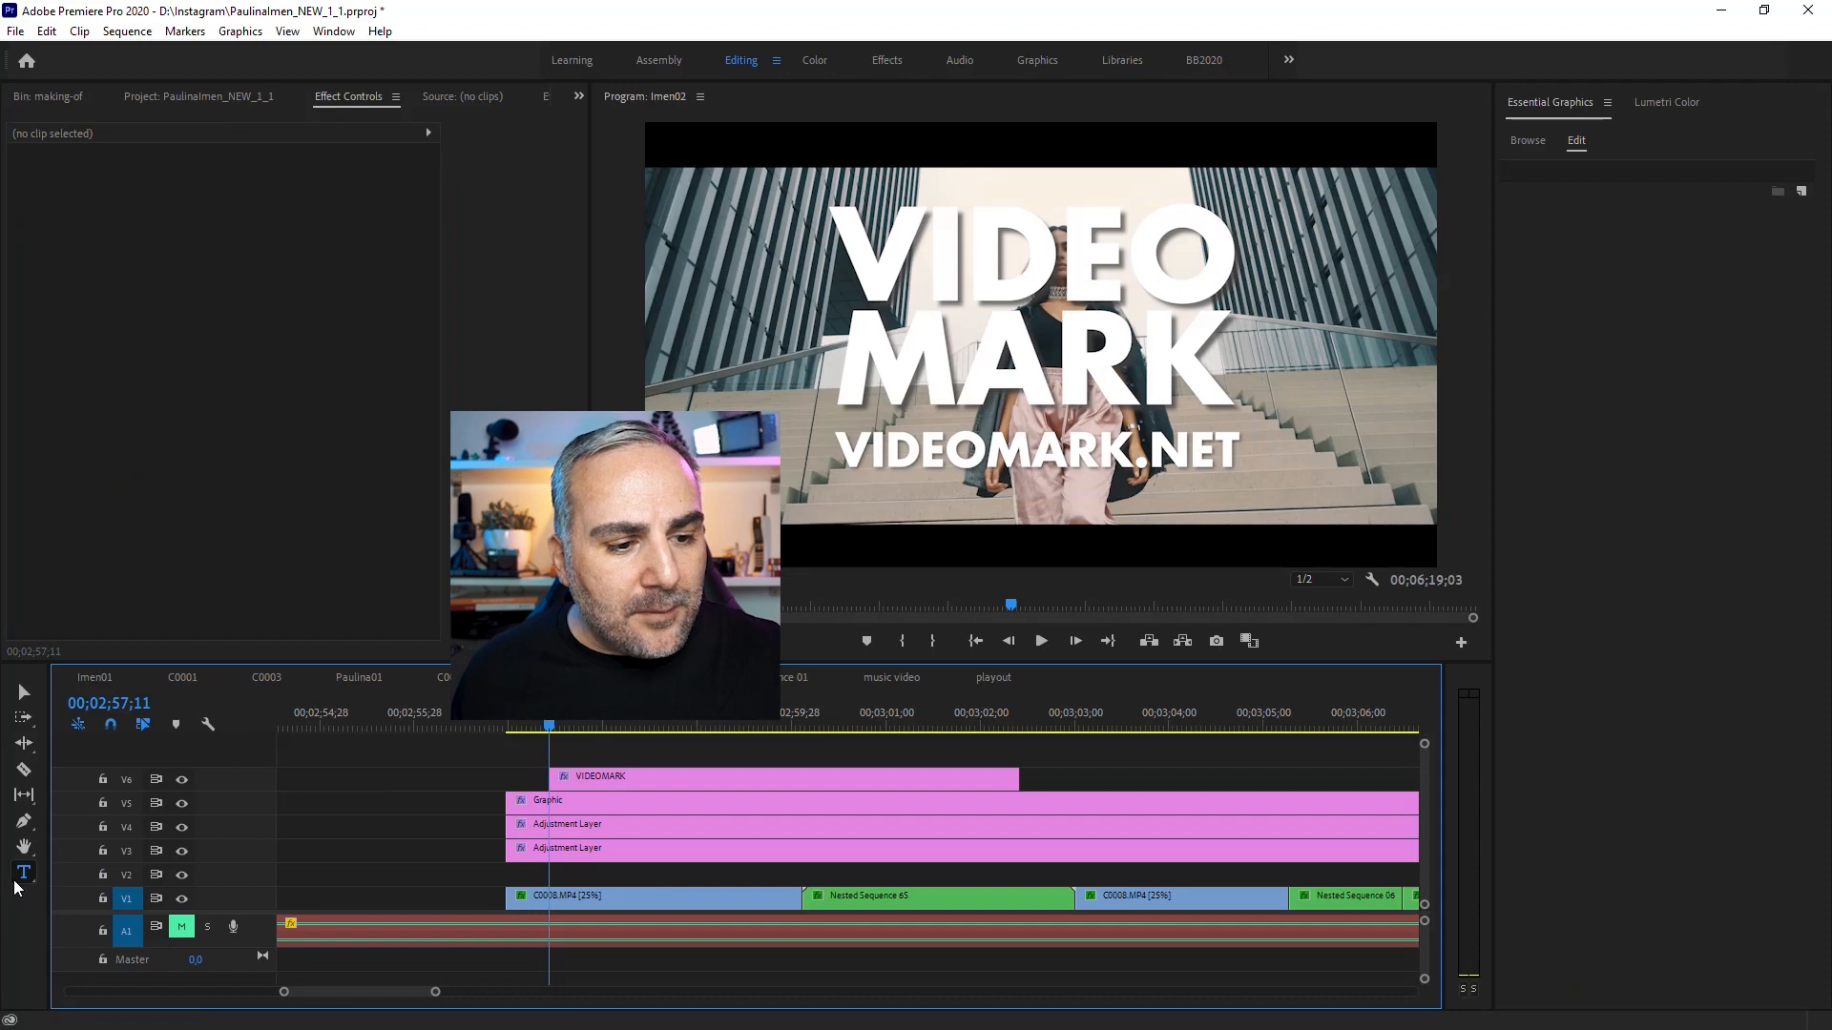
click(700, 781)
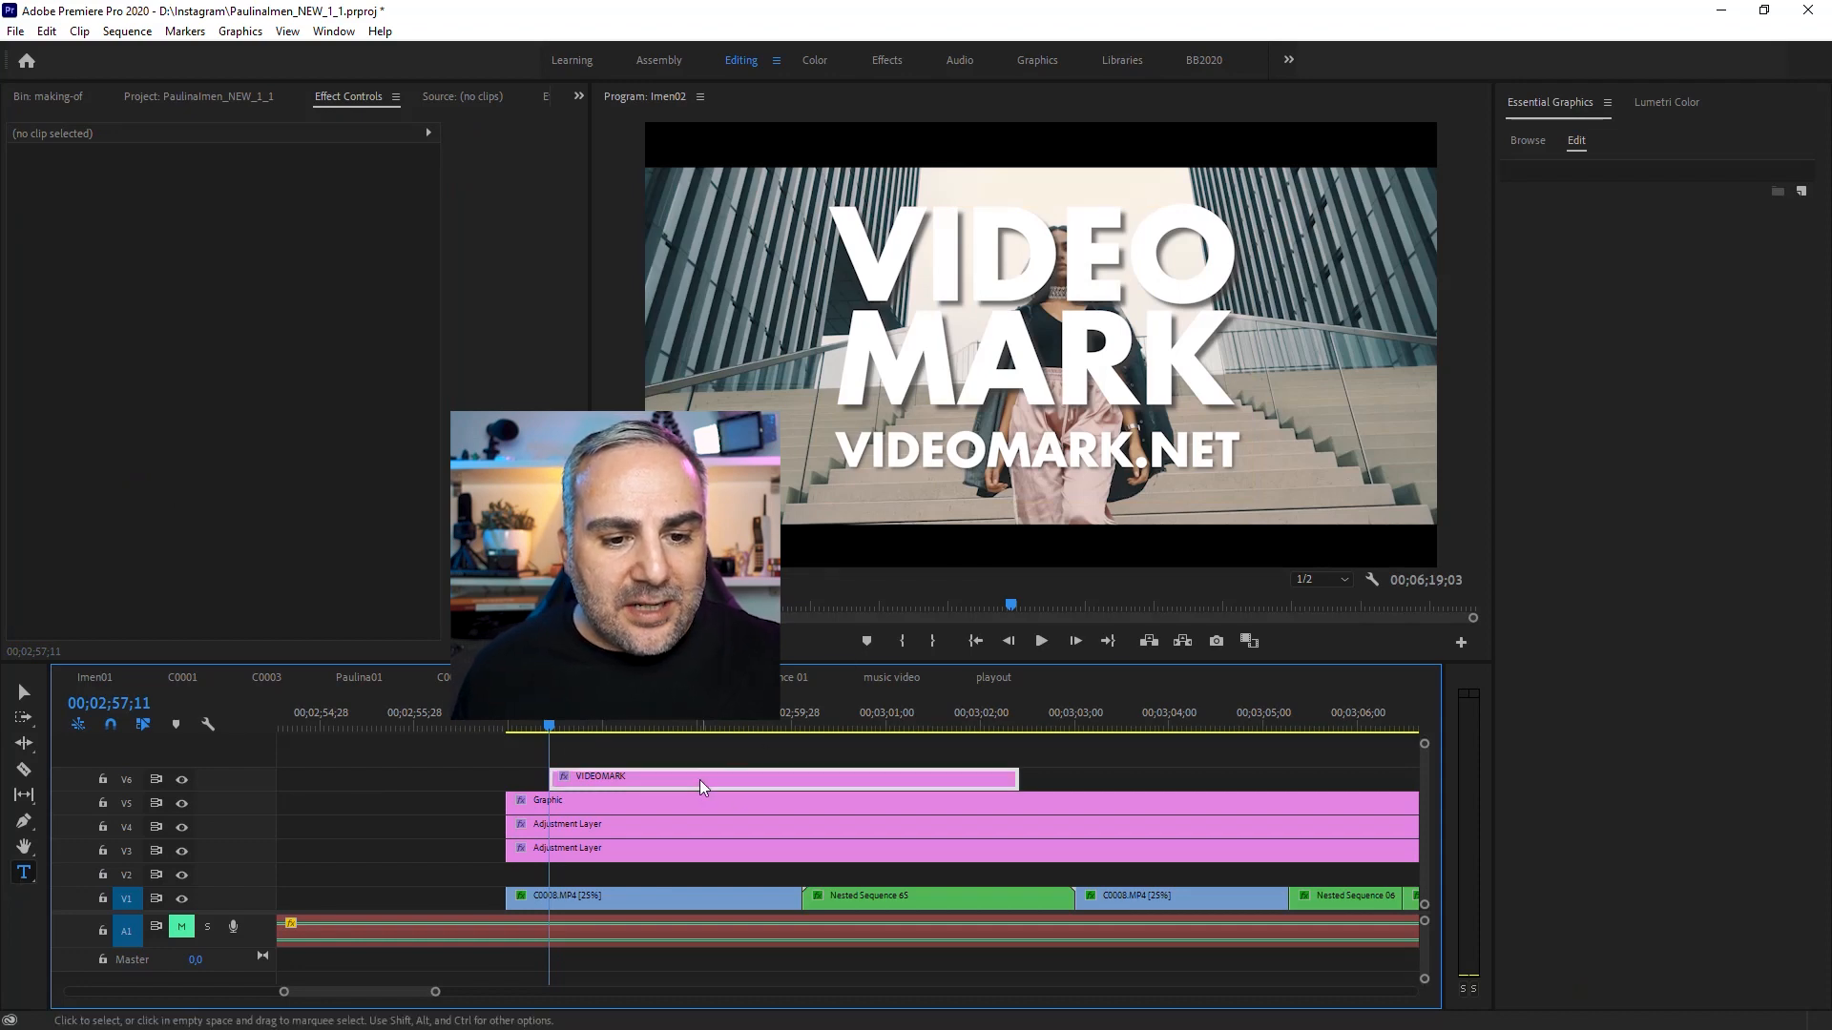
click(14, 194)
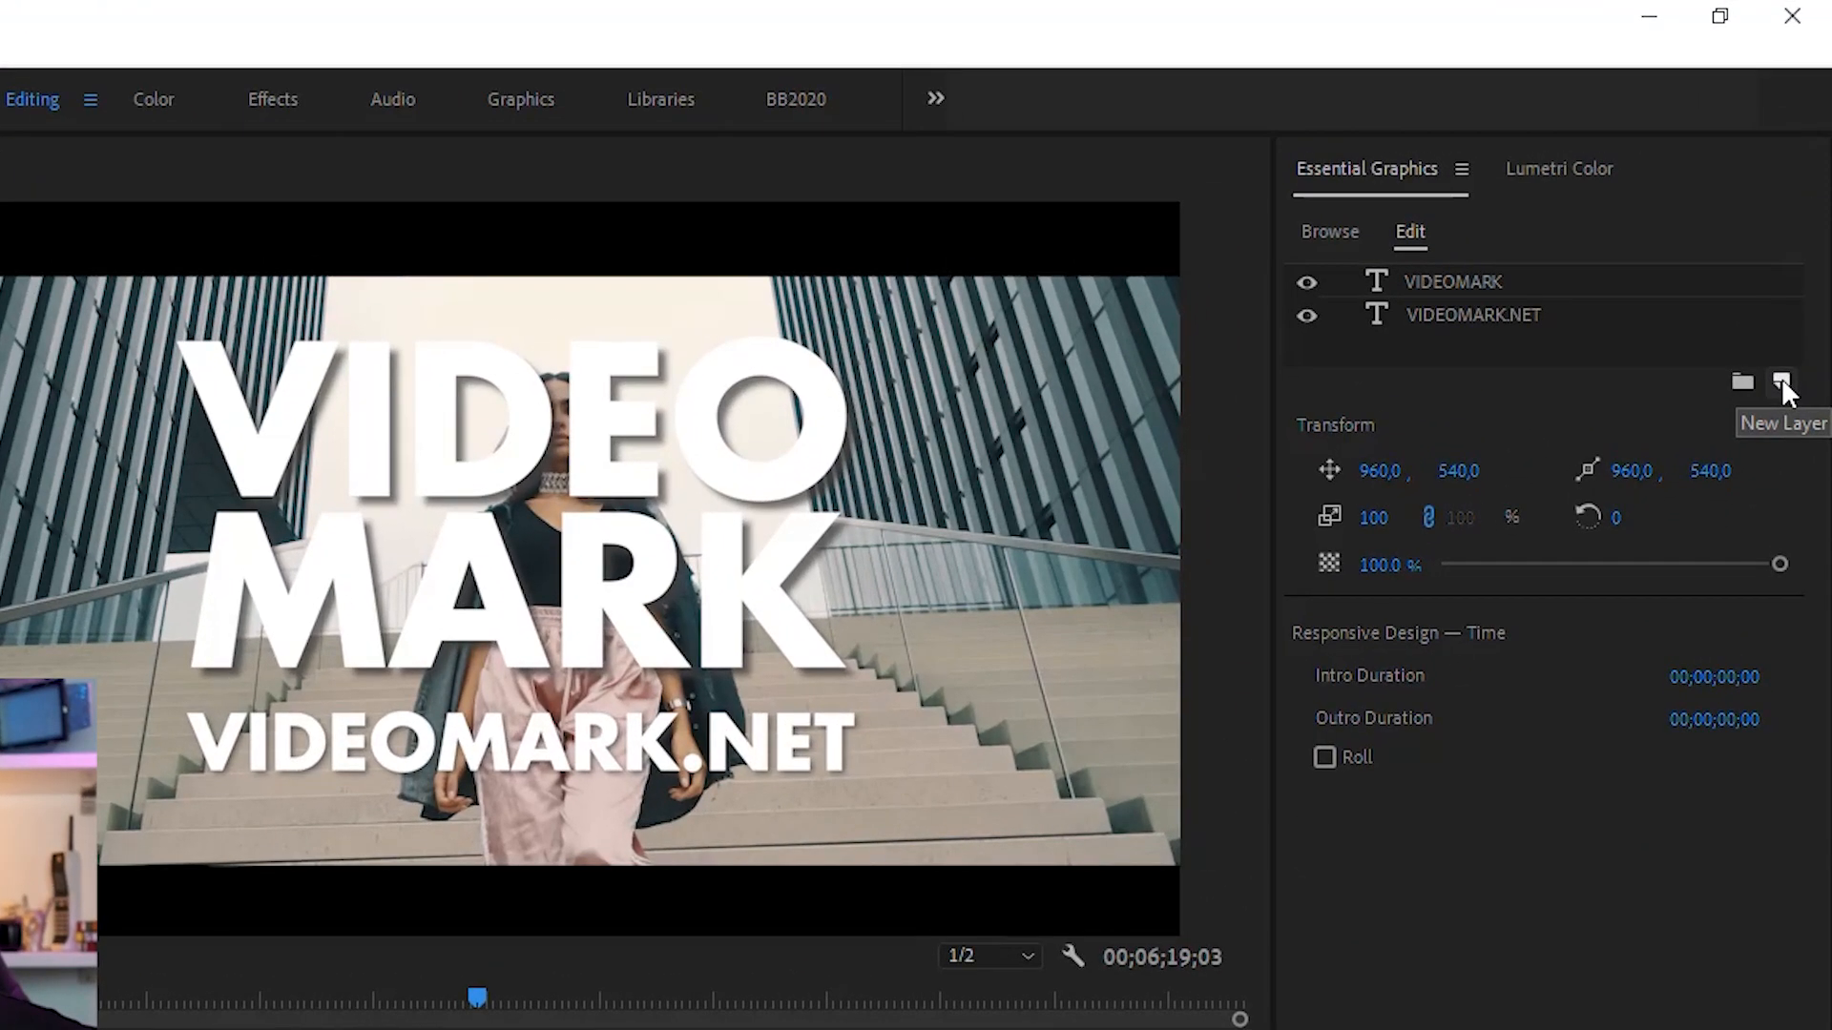
click(1802, 231)
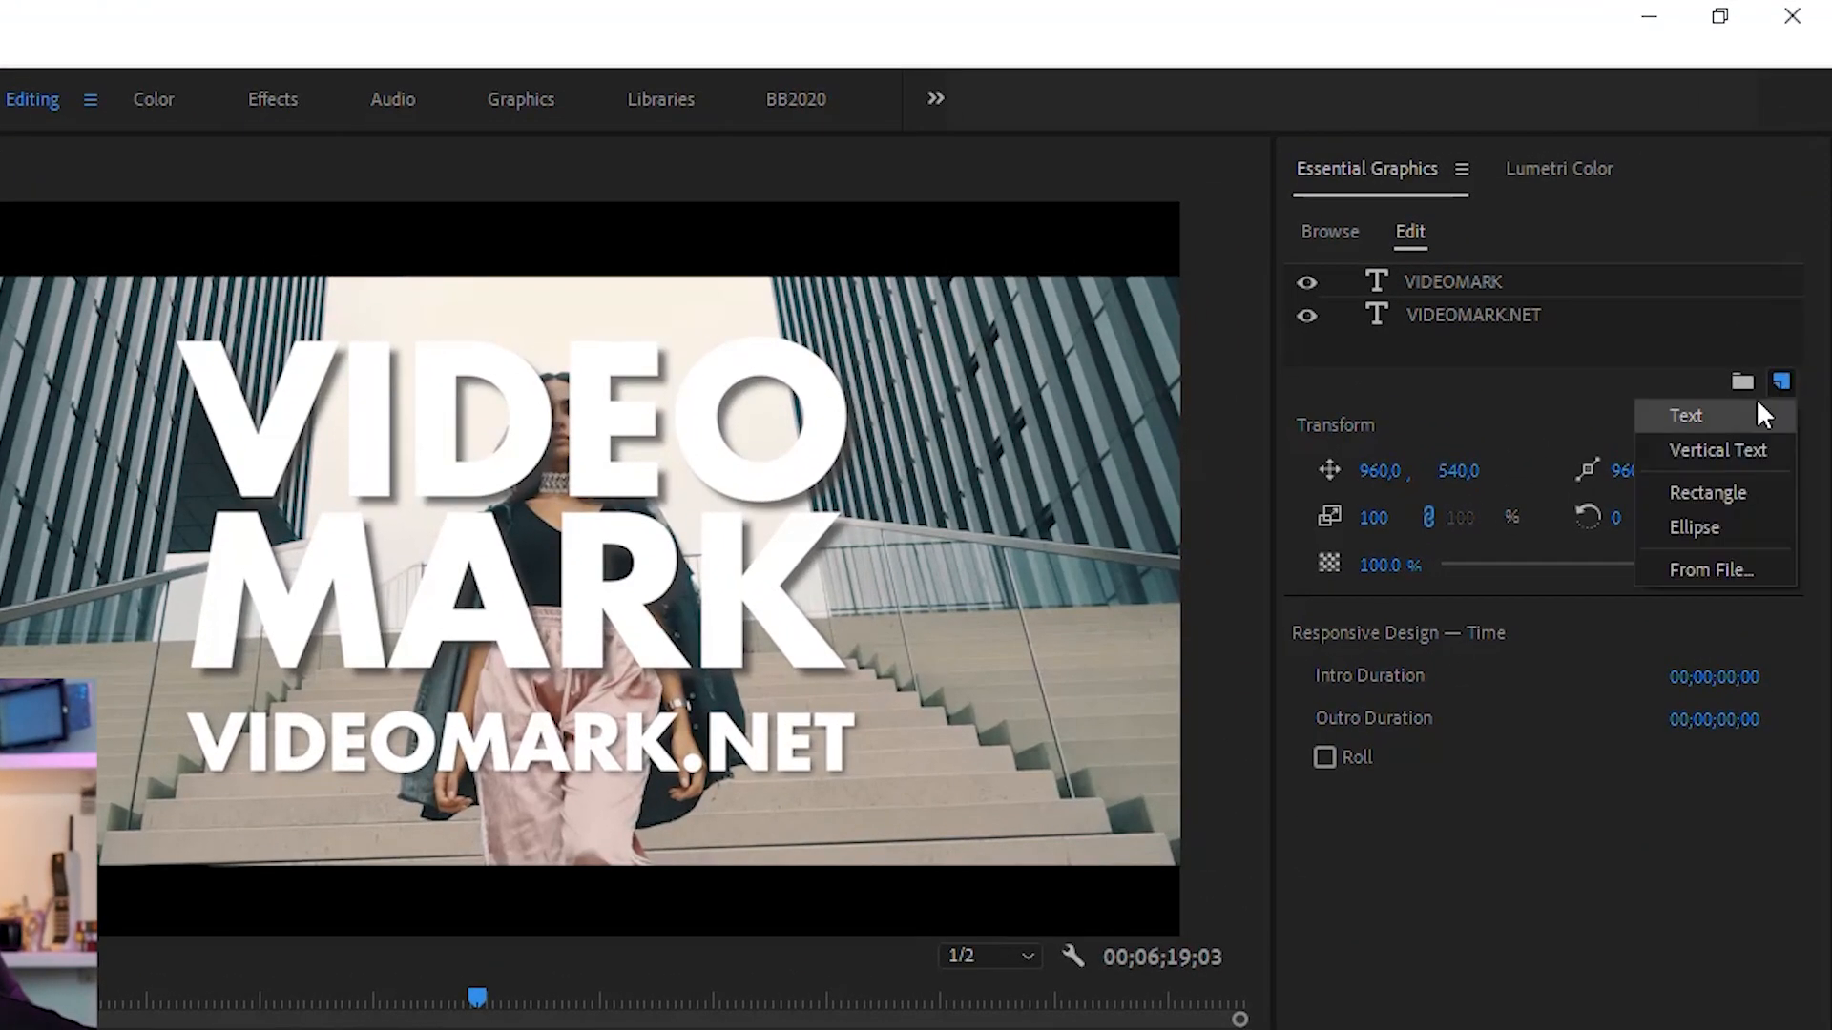
click(1713, 488)
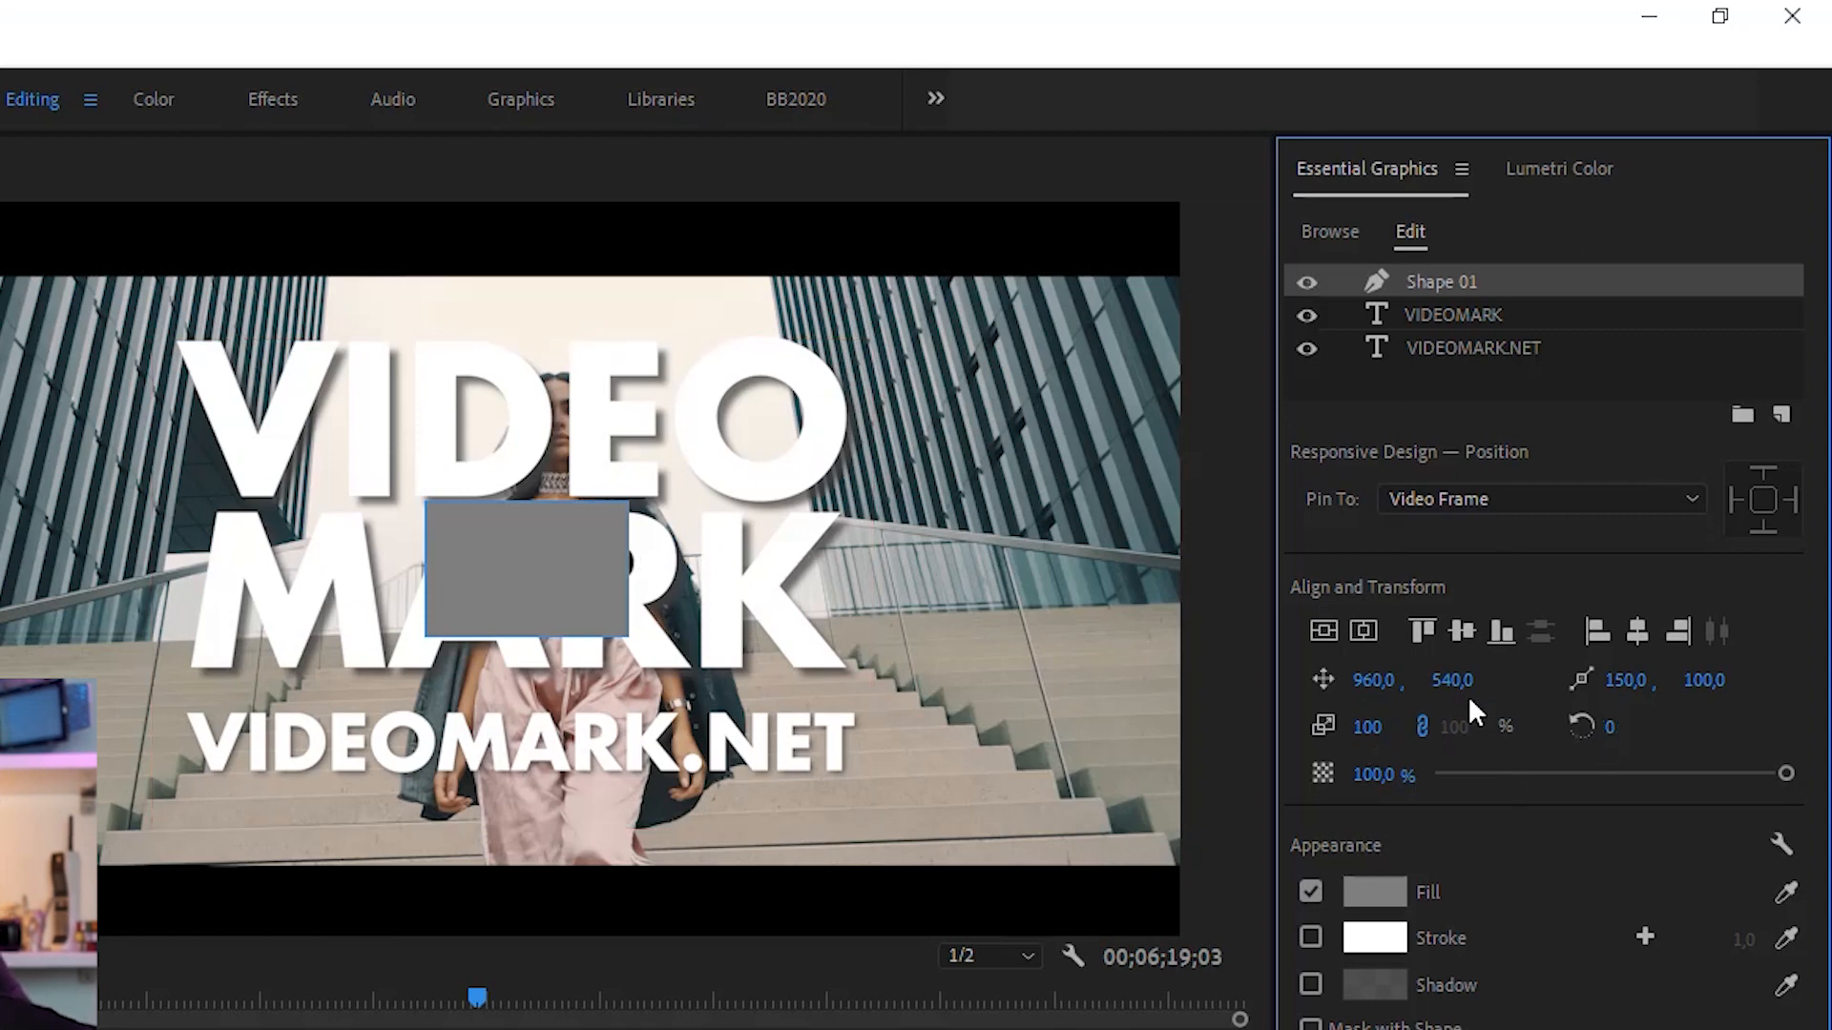
Step: Move the rectangle down between MARK and VIDEOMARK.NET, to a vertical position of about 716
drag(1448, 694, 1629, 695)
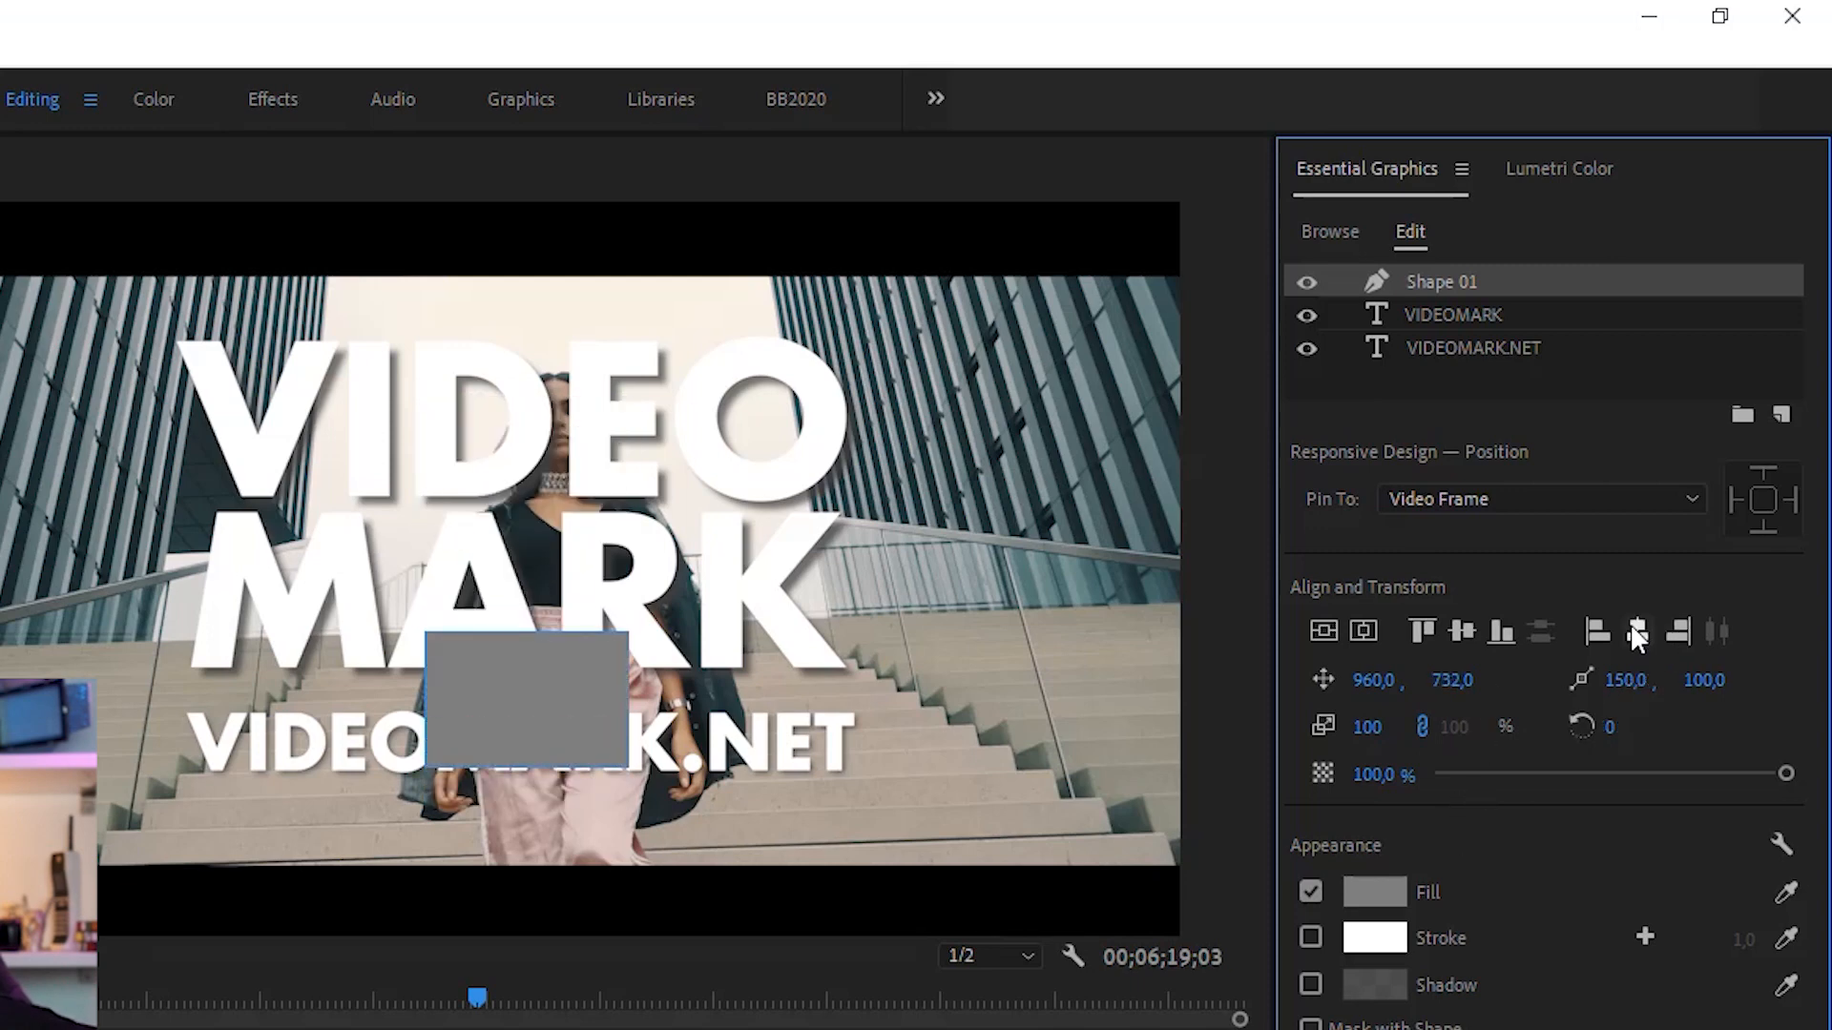
click(1462, 632)
drag(1453, 680, 1620, 680)
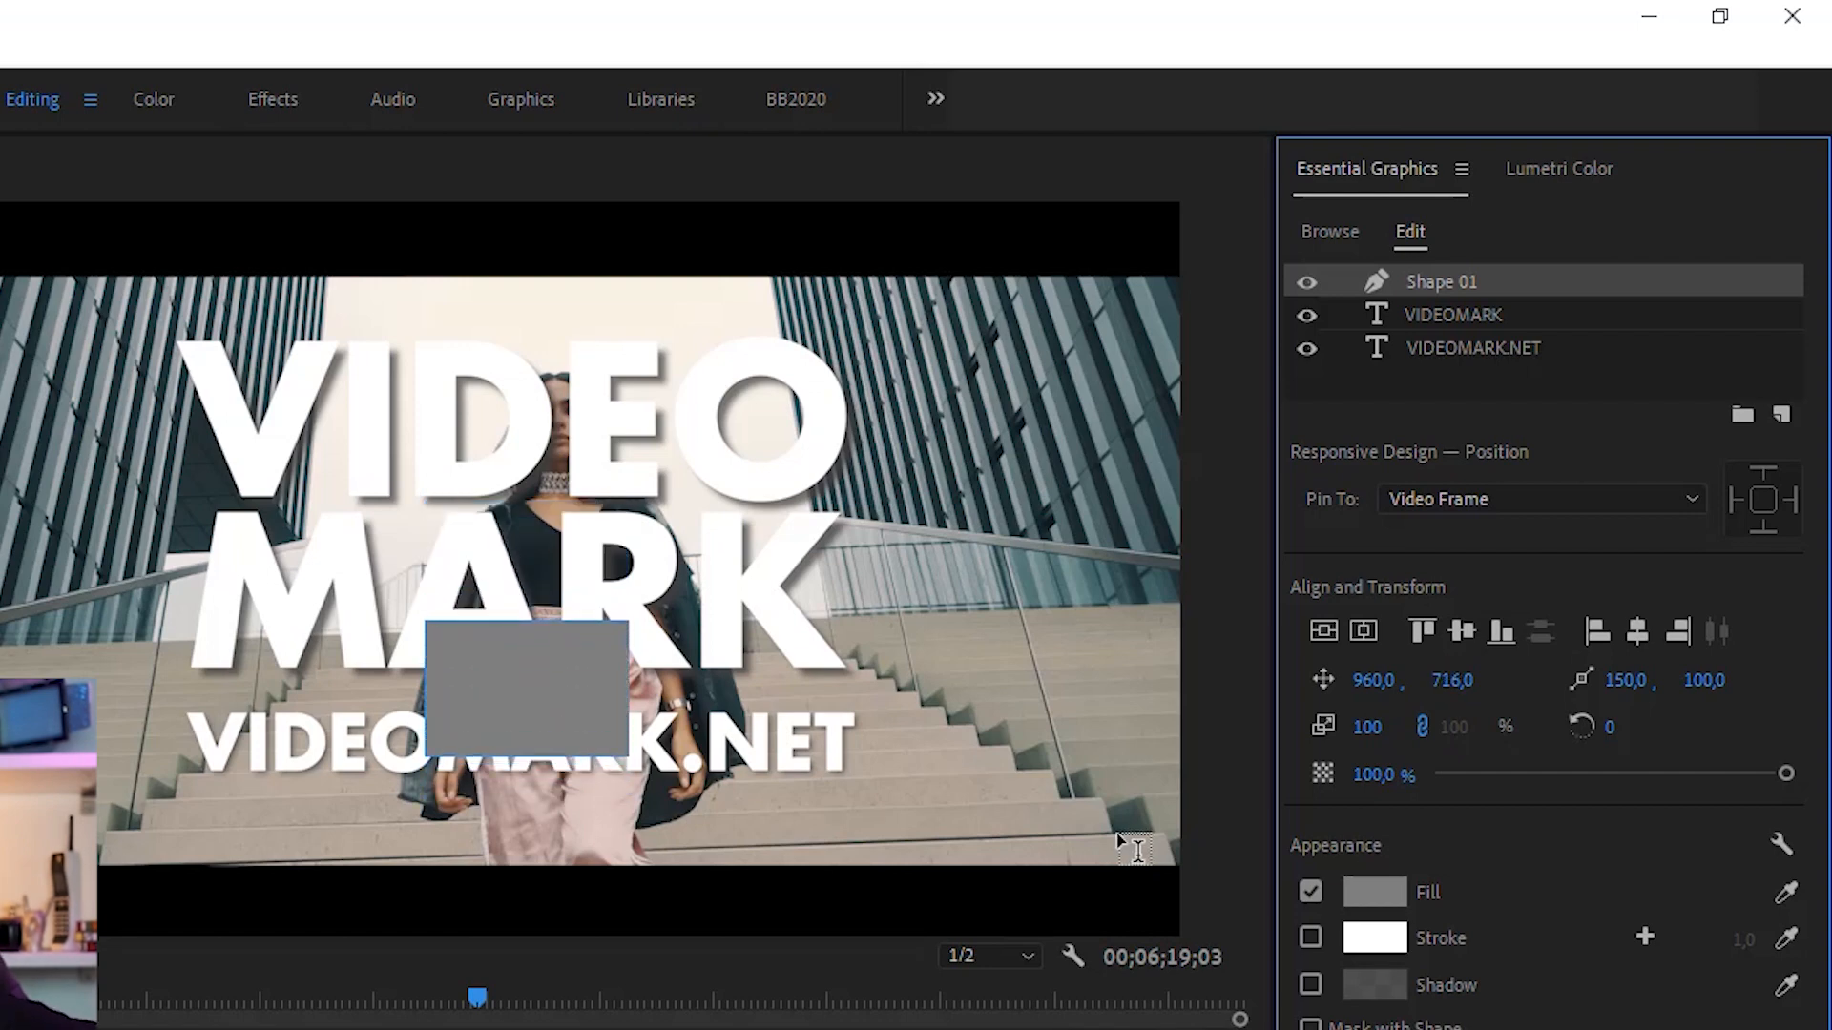
Step: Unlink the rectangle's scale and squash it into a thin bar about 11% high and 318% wide
click(1422, 725)
drag(1364, 731, 1286, 732)
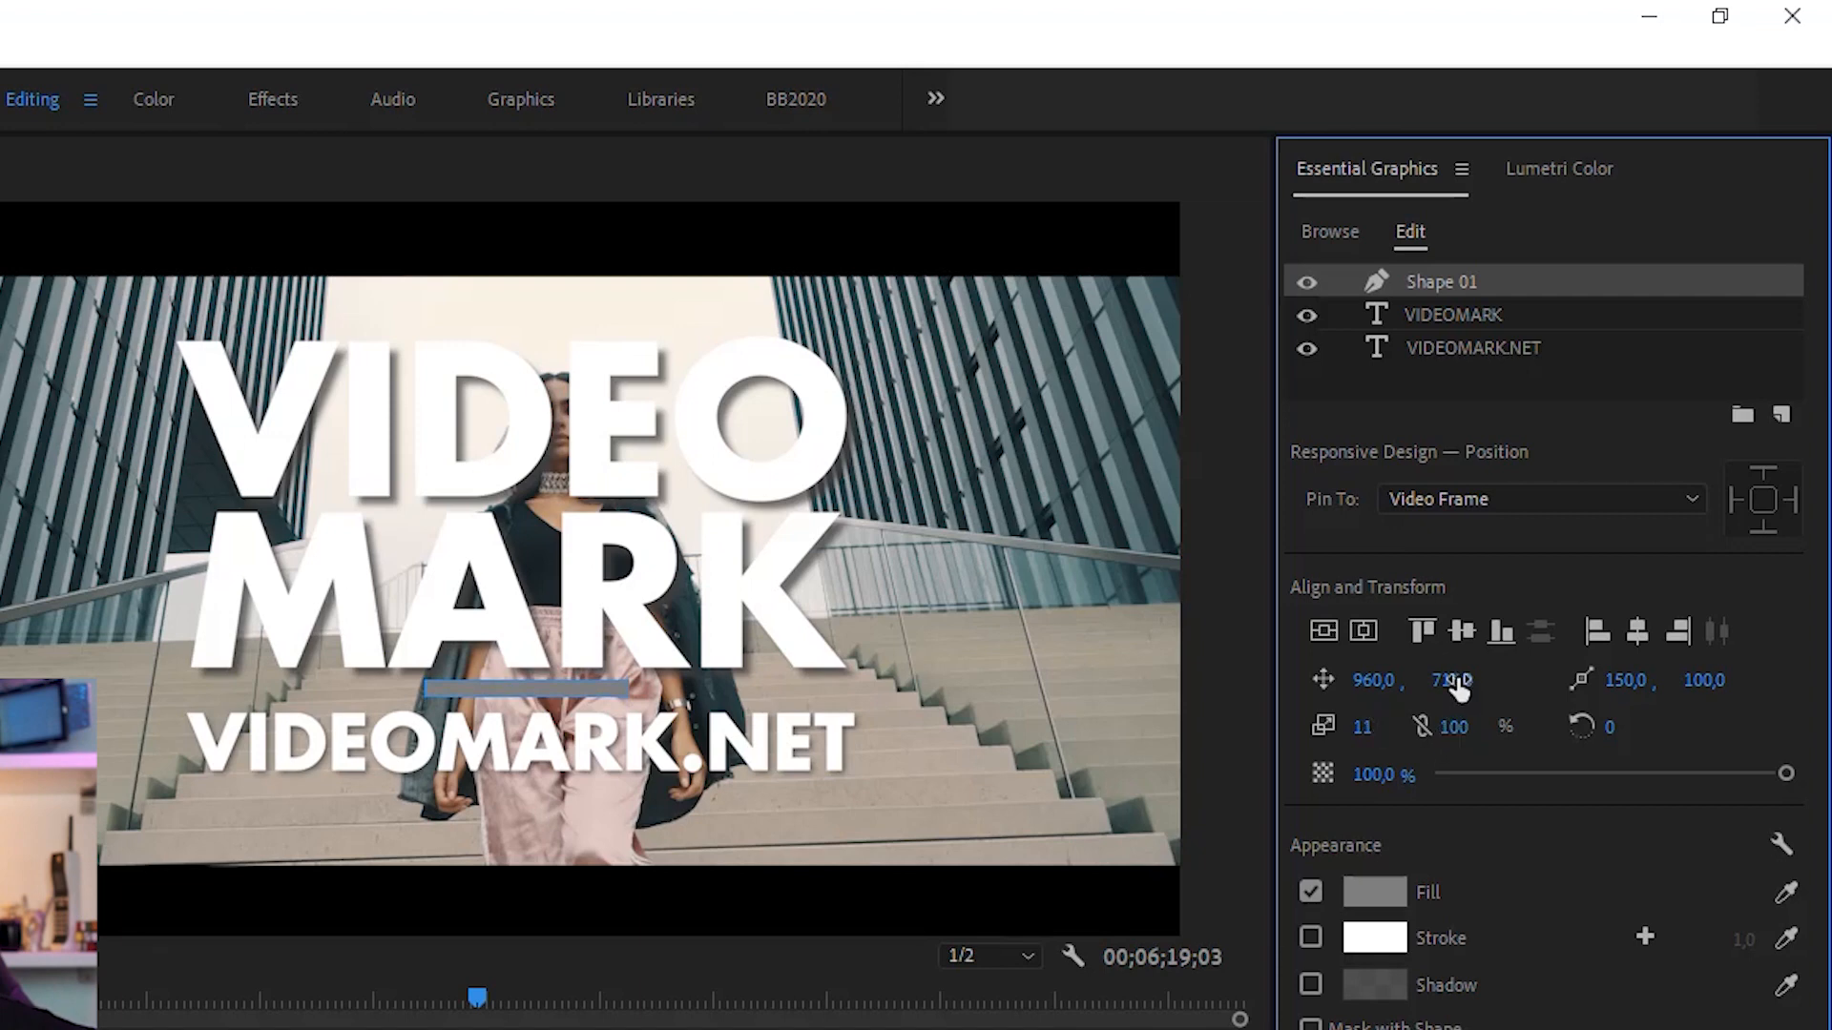
drag(1459, 735, 1644, 735)
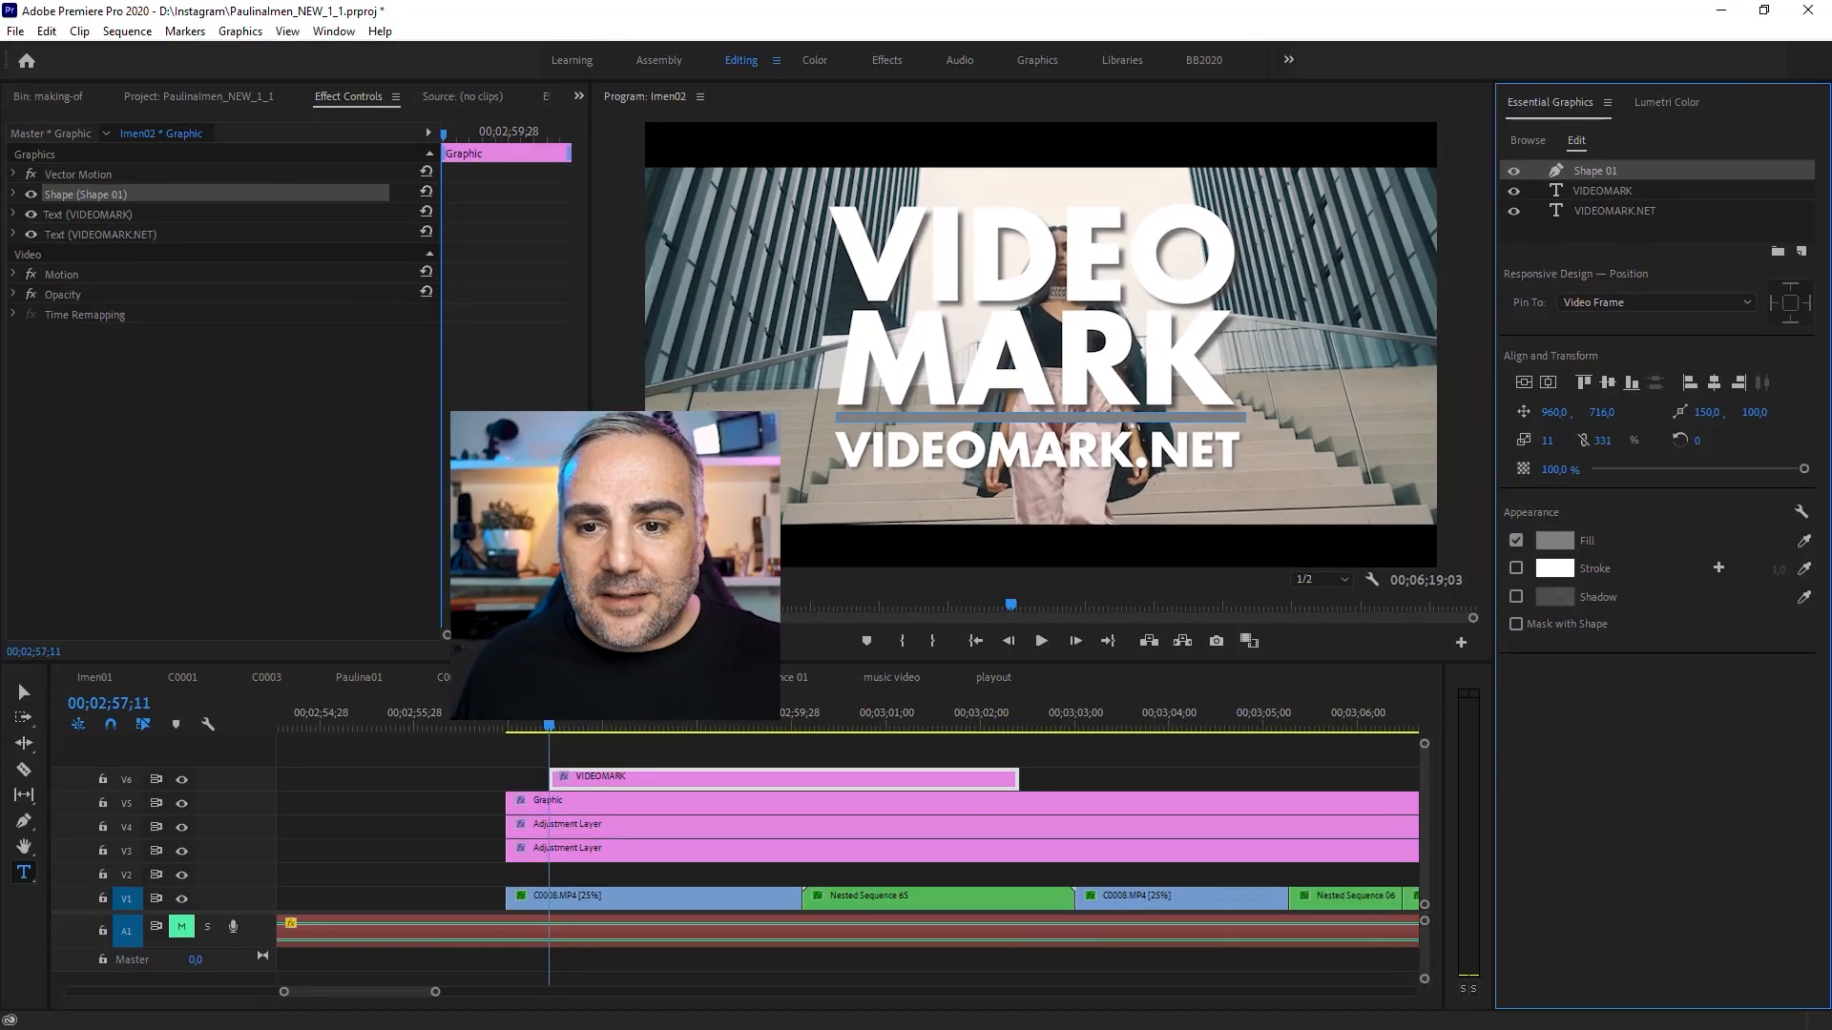
drag(1599, 417, 1606, 416)
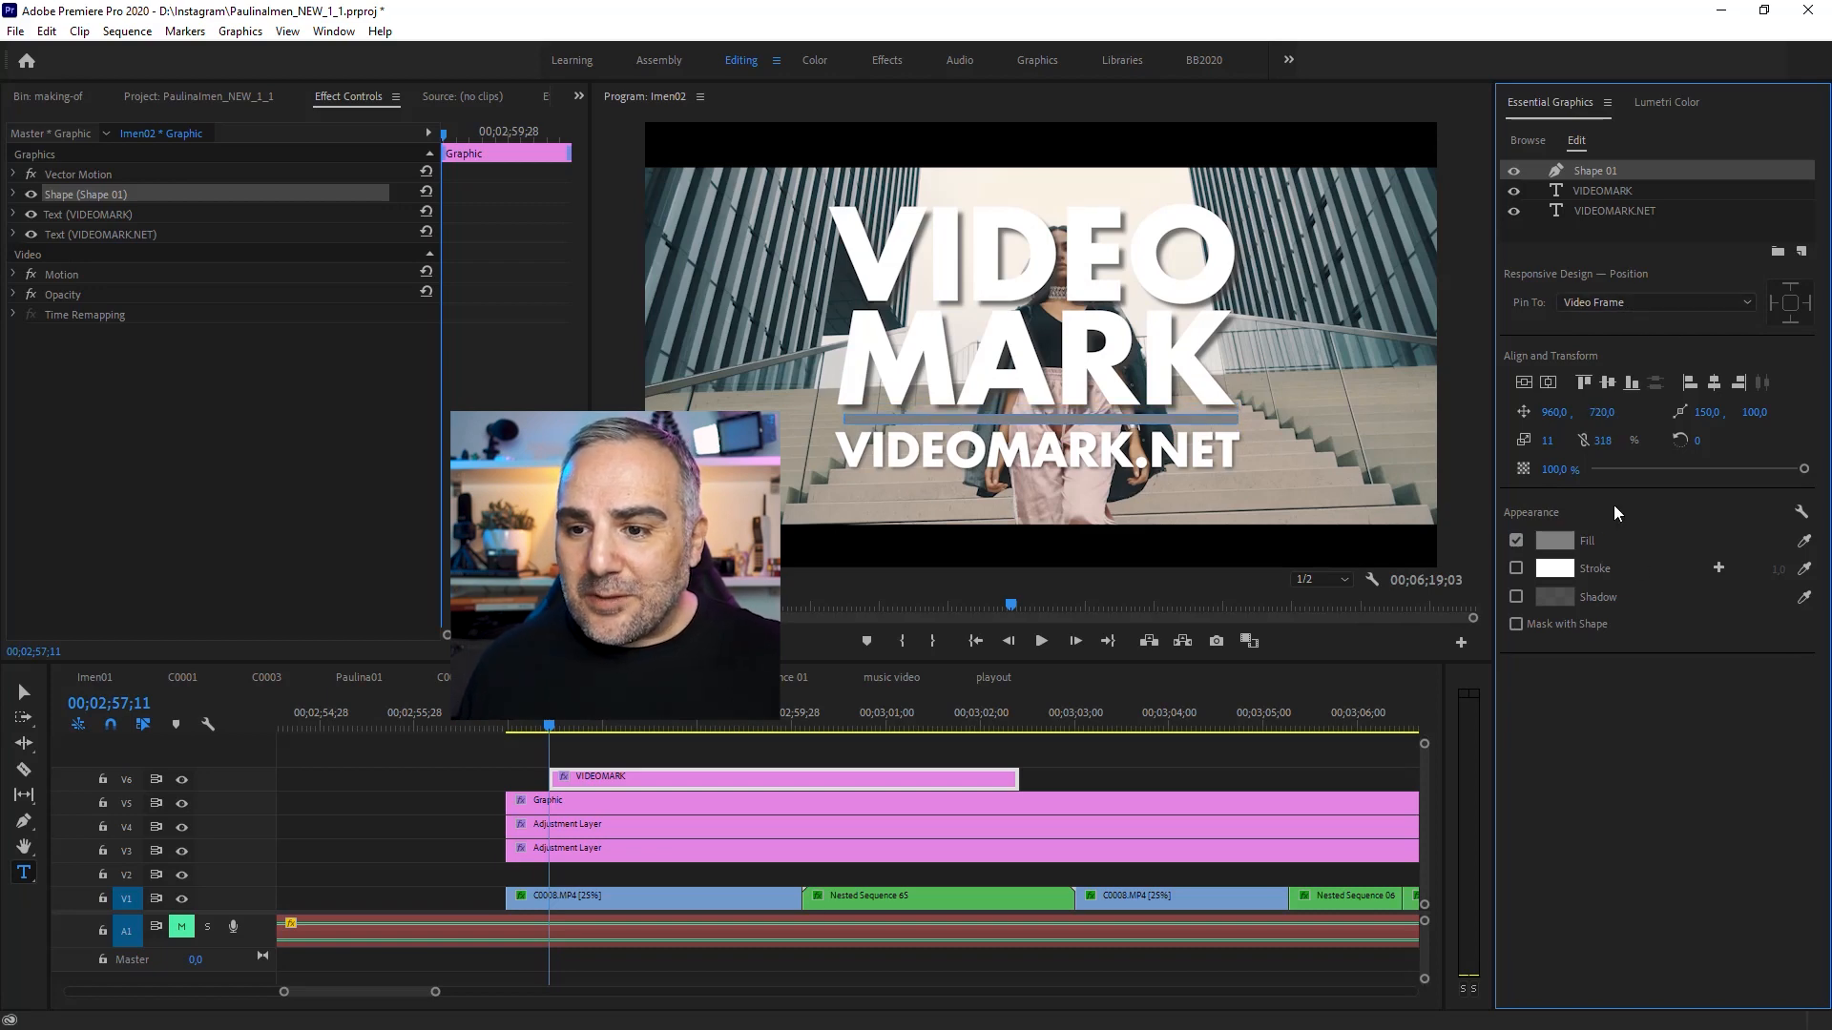
Step: Set the rectangle's fill color to 00aeef
click(1554, 541)
click(972, 599)
drag(1071, 699, 965, 702)
text(00aeef)
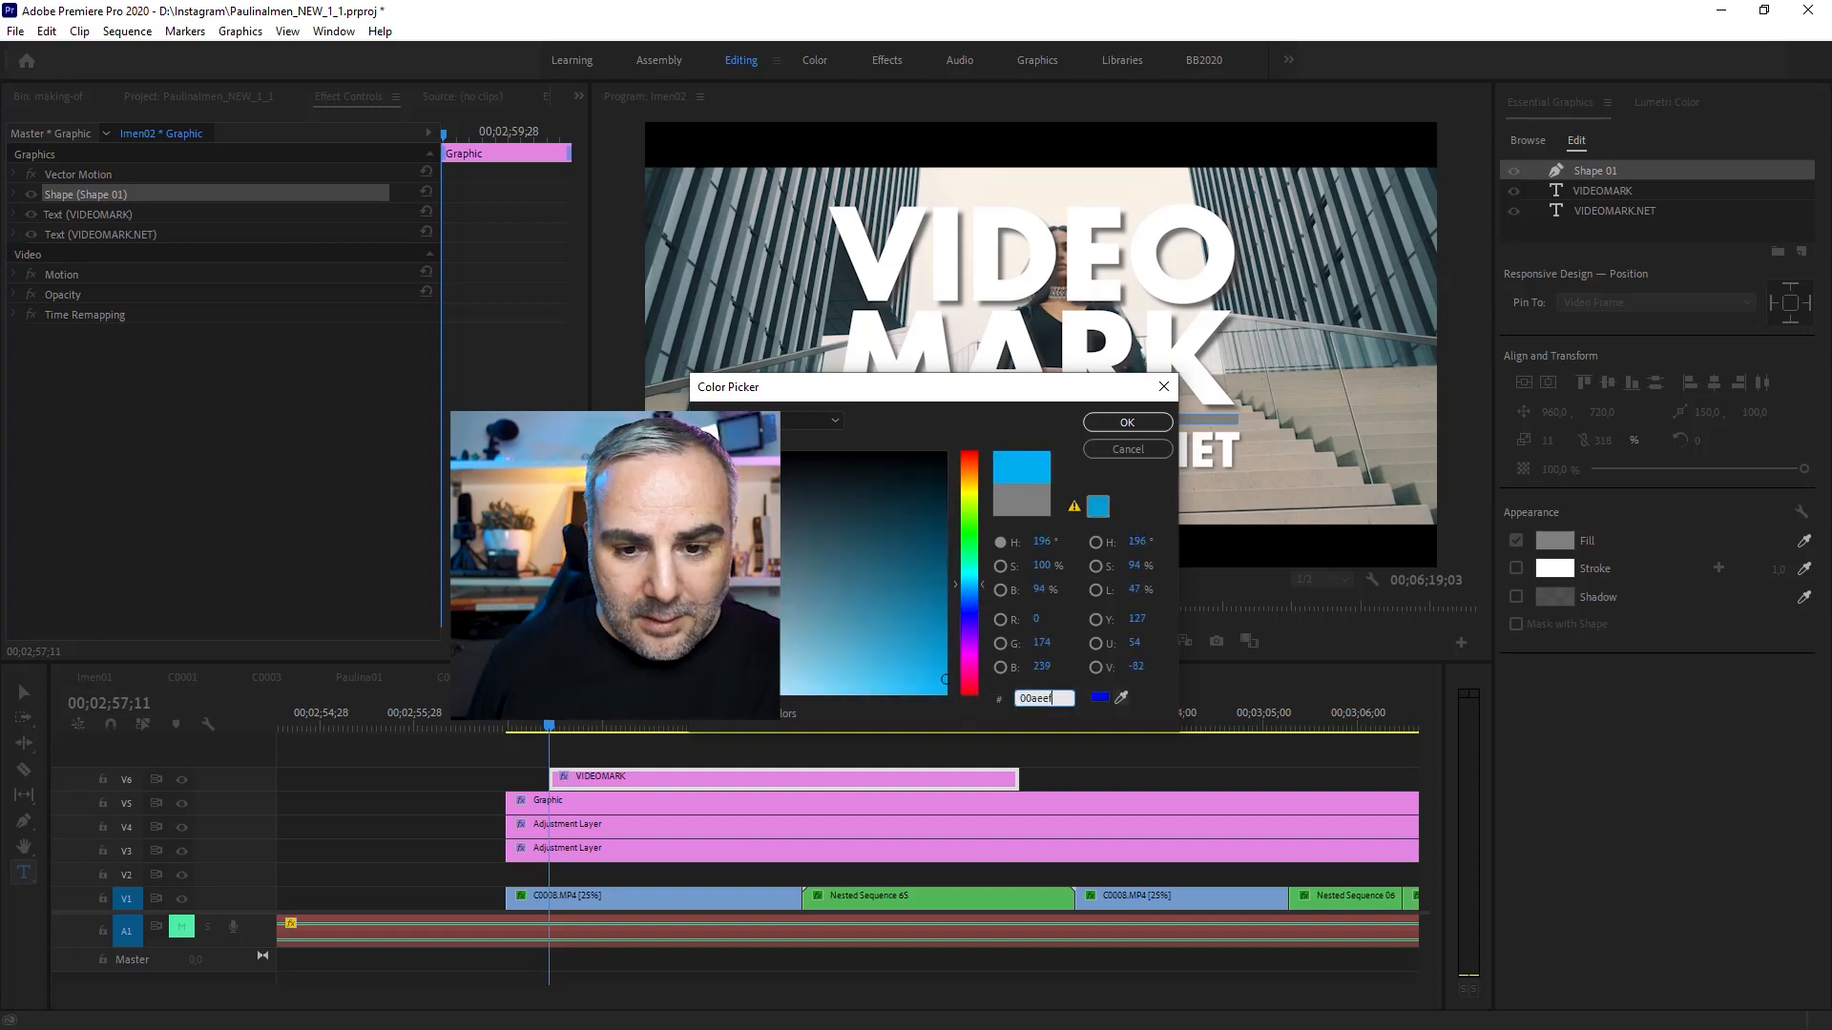
click(1135, 427)
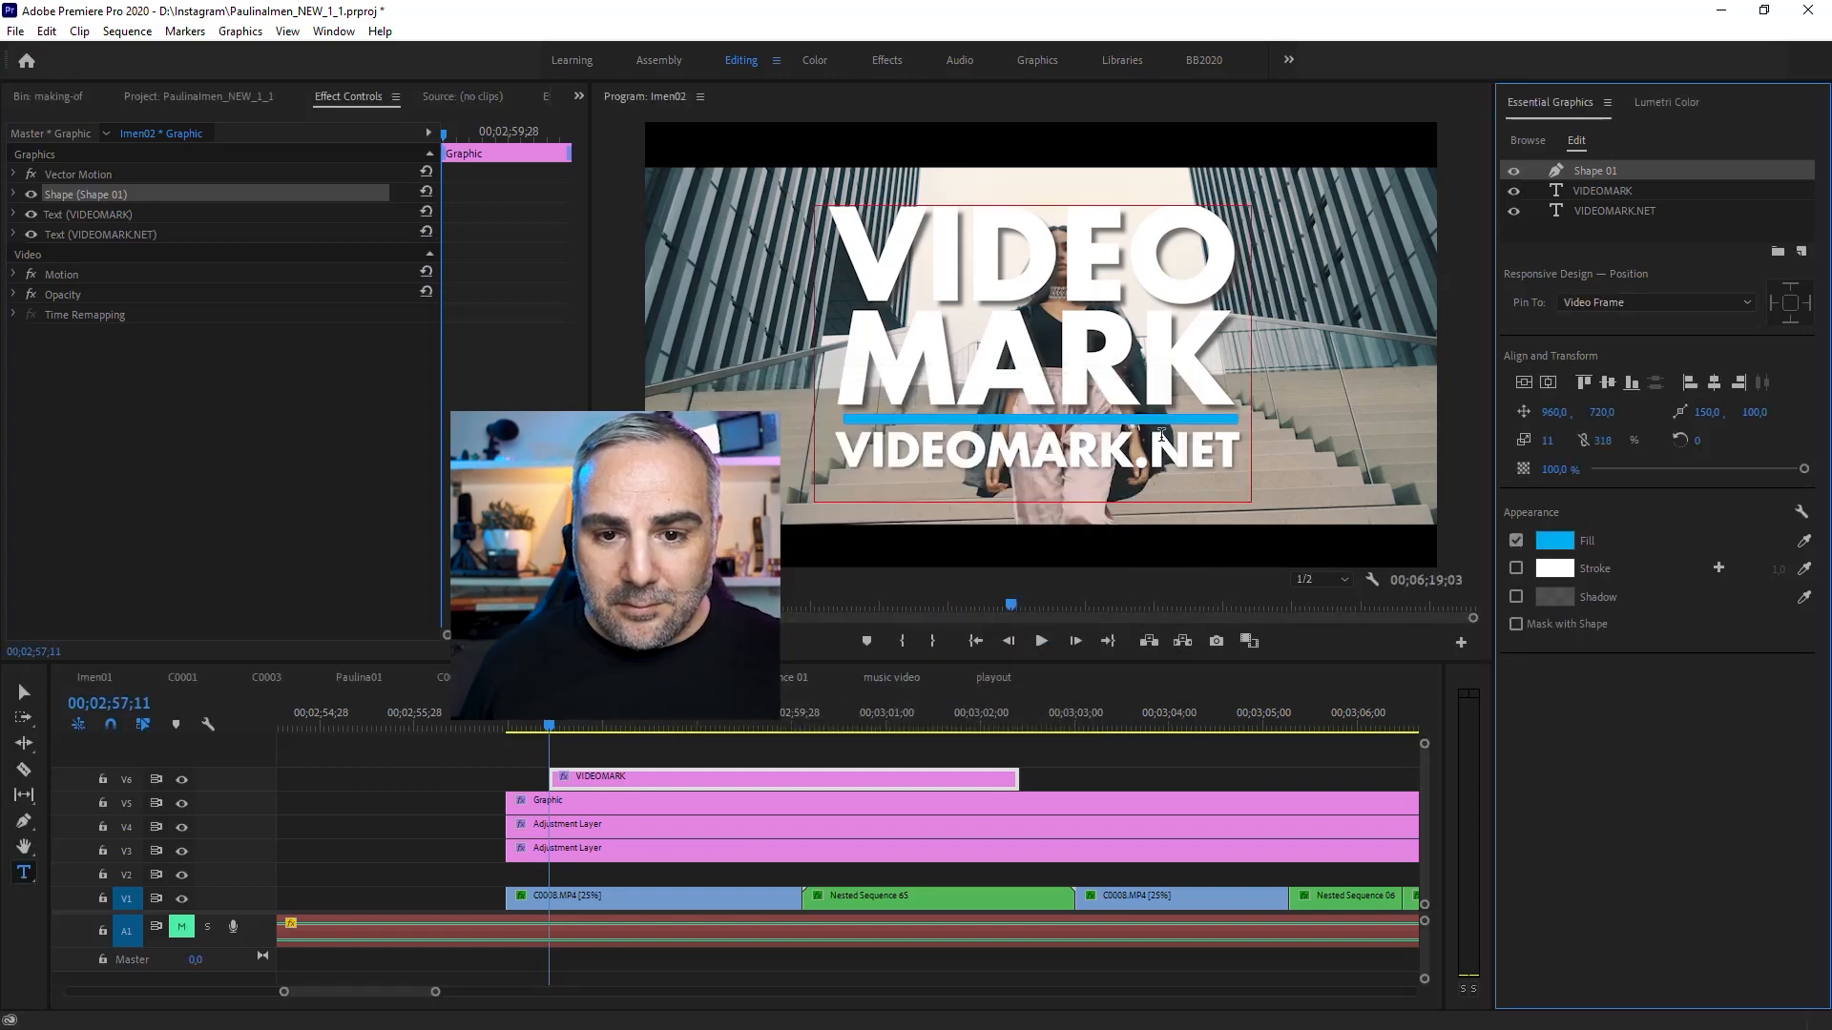
Step: Duplicate the VIDEOMARK graphic clip further along the timeline, then delete the duplicate
click(1085, 746)
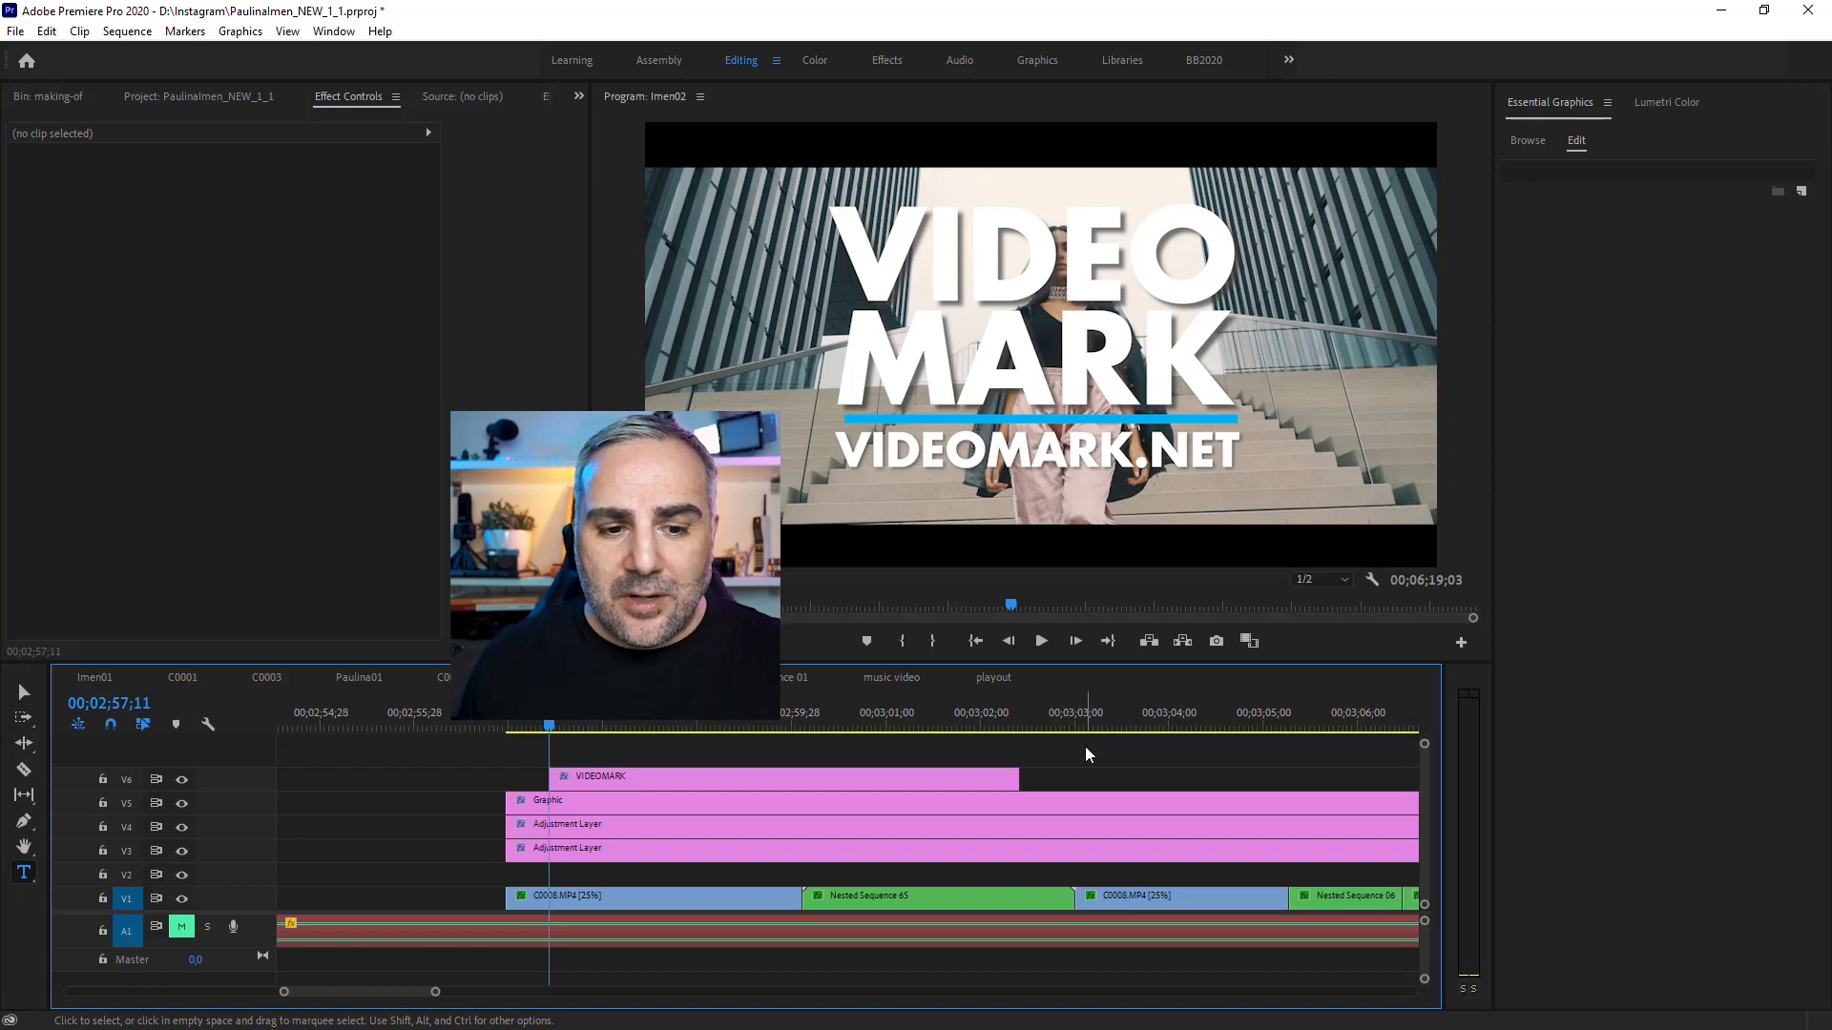
scroll(1059, 760, down, 4)
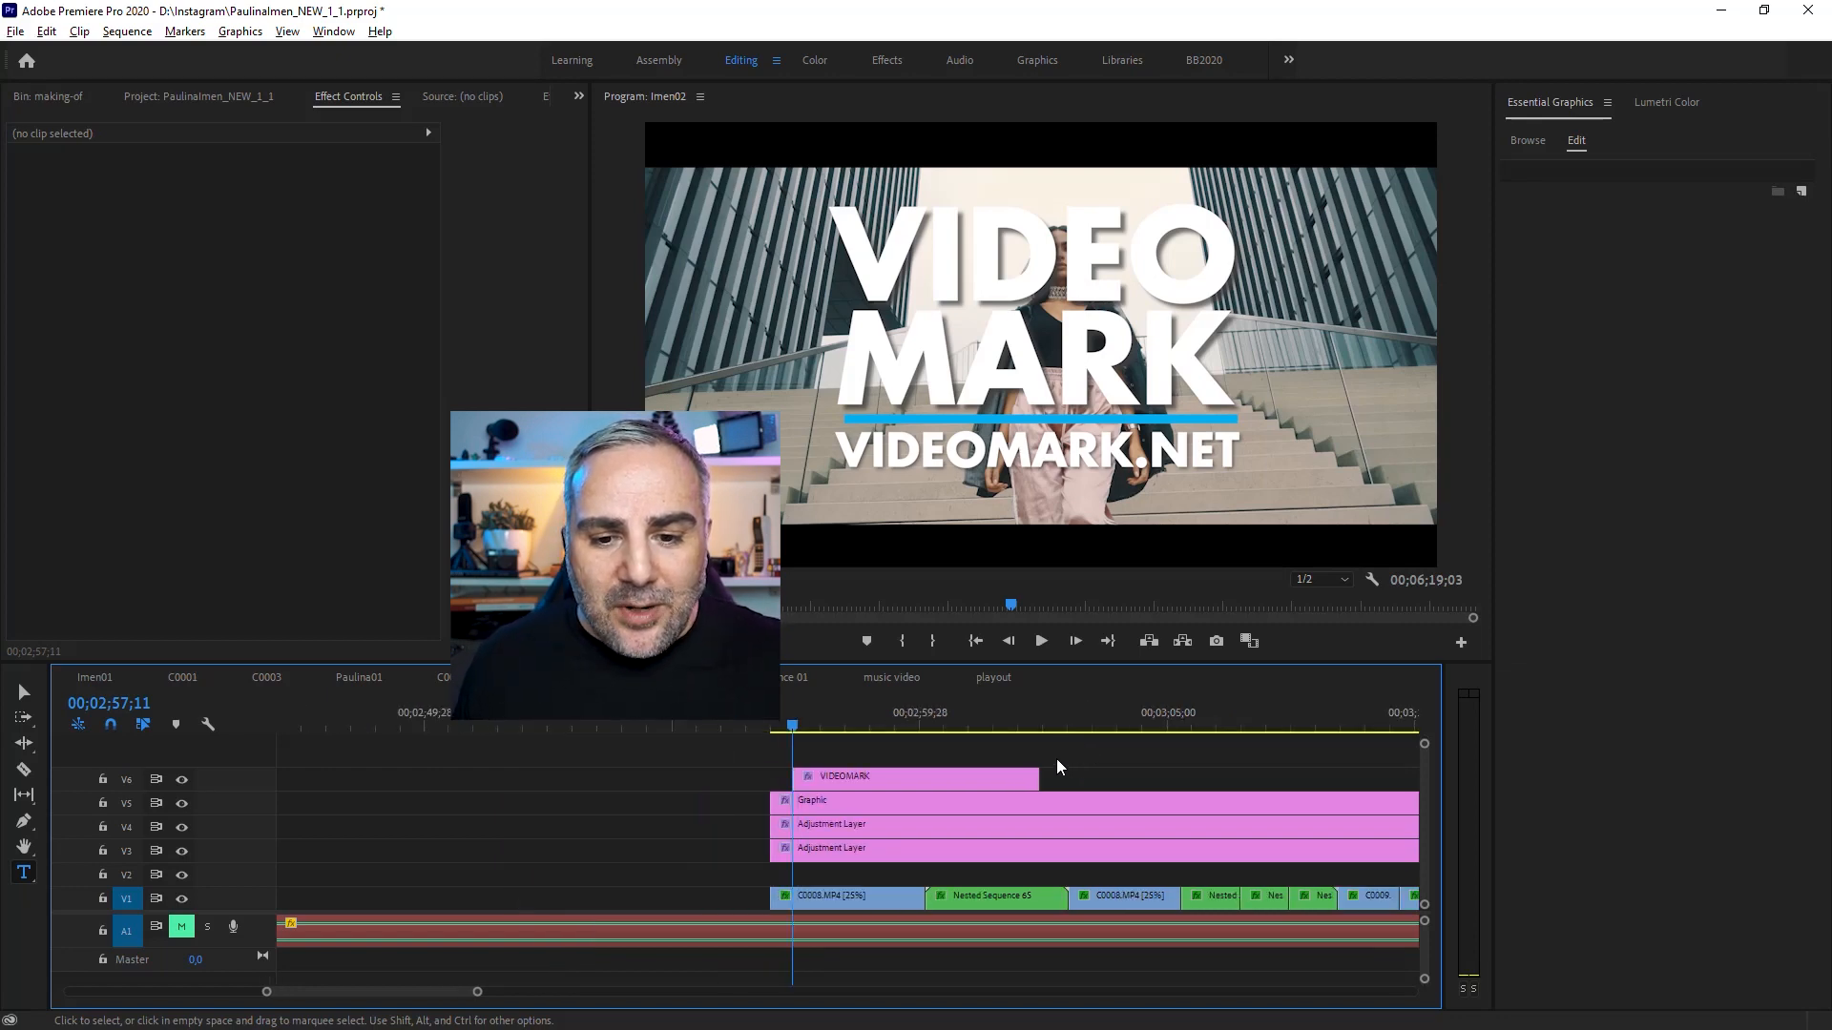
click(928, 771)
scroll(771, 725, down, 5)
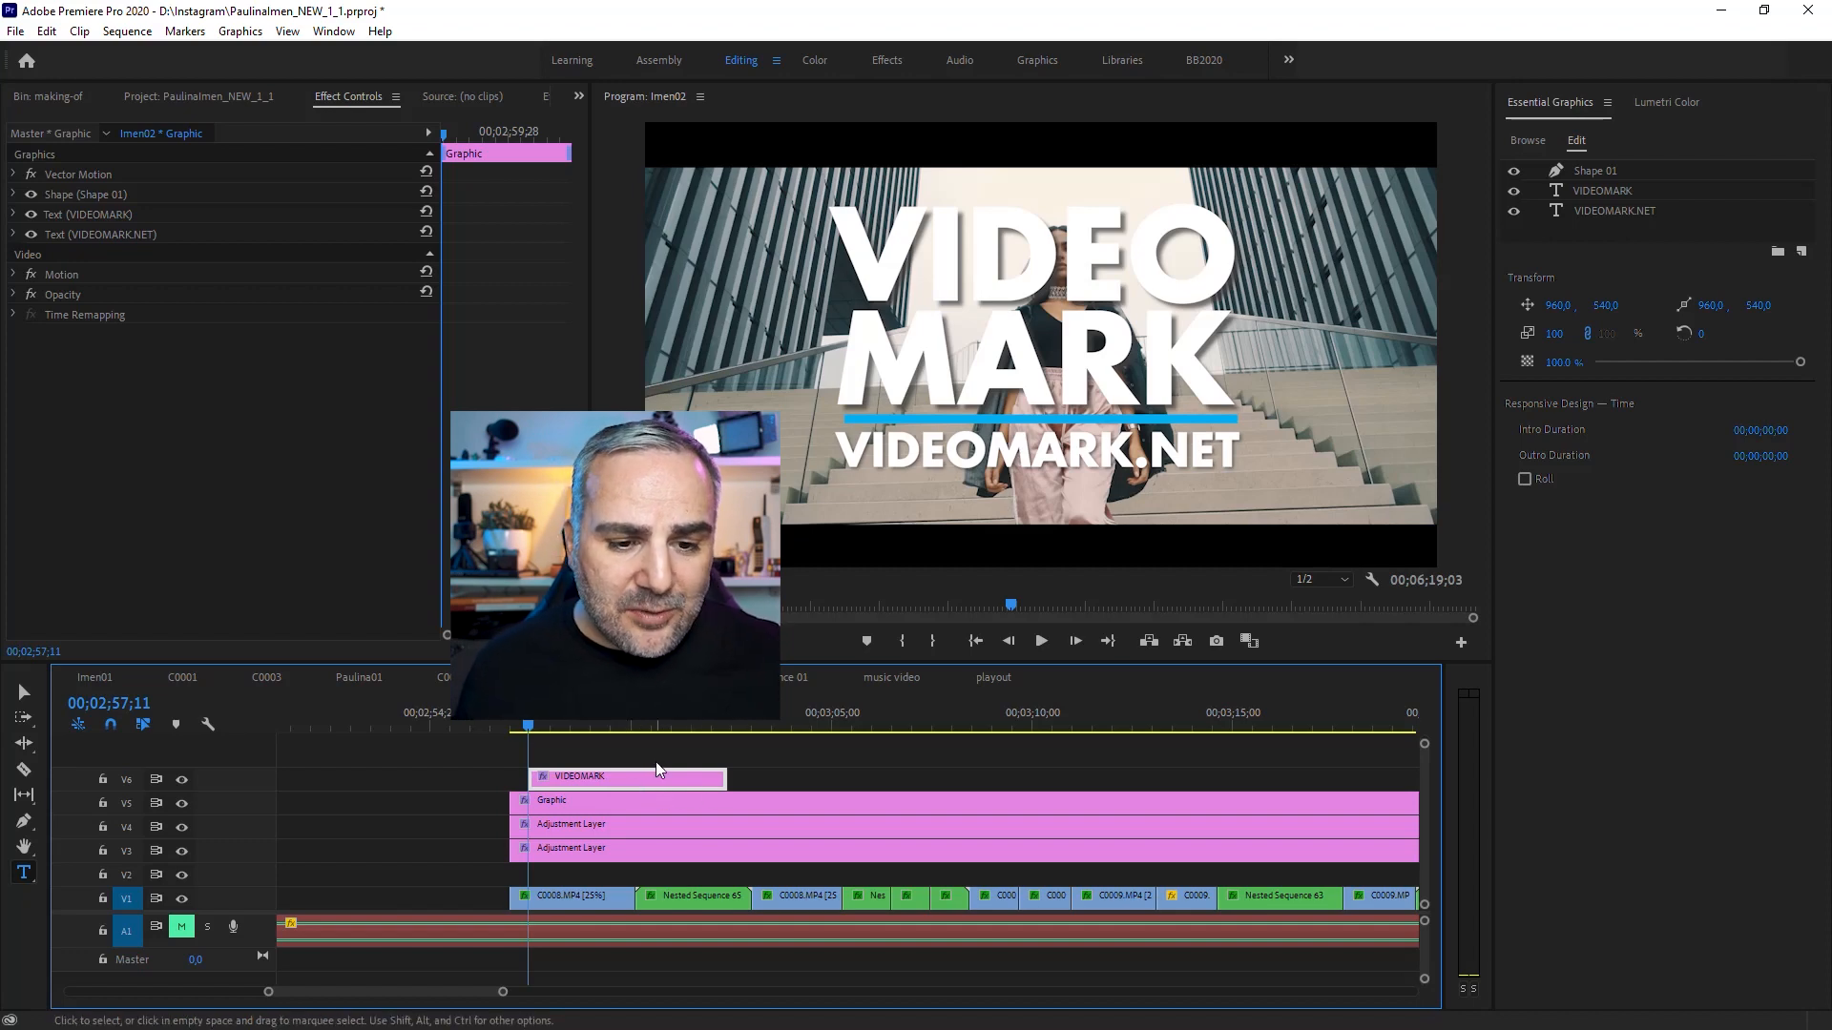
drag(624, 783, 838, 731)
click(833, 726)
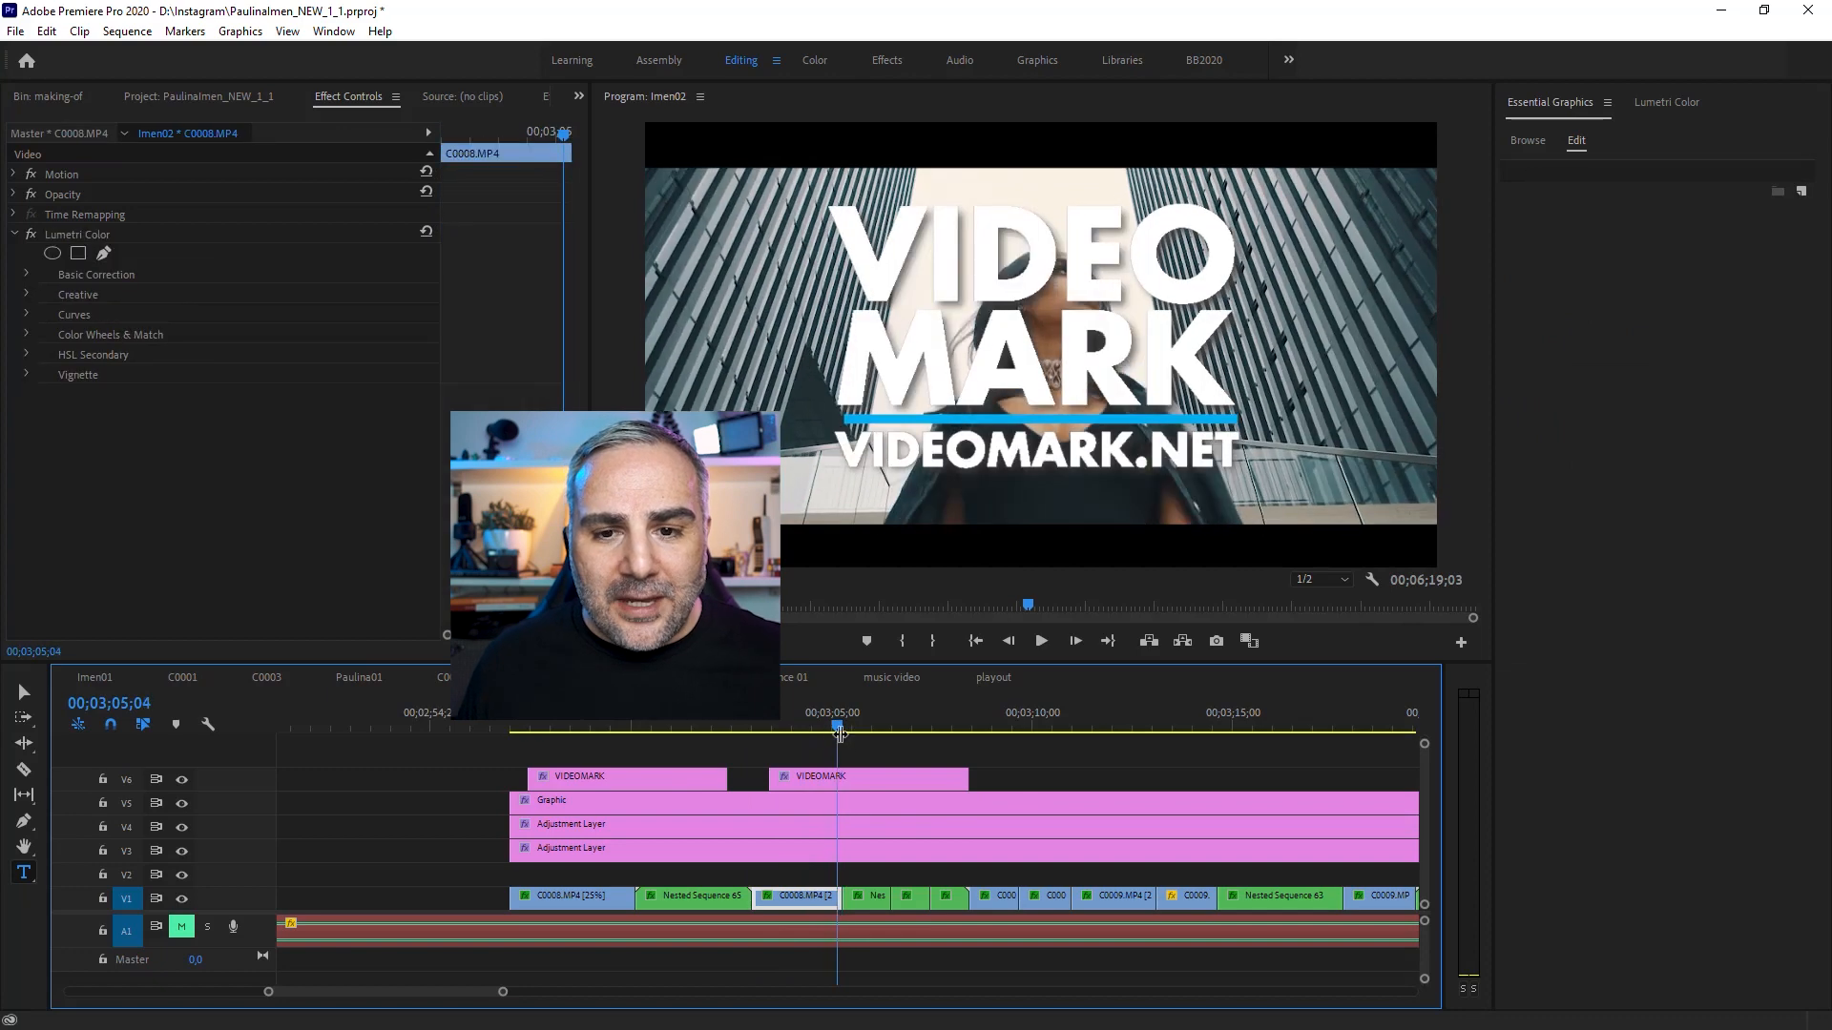
click(878, 786)
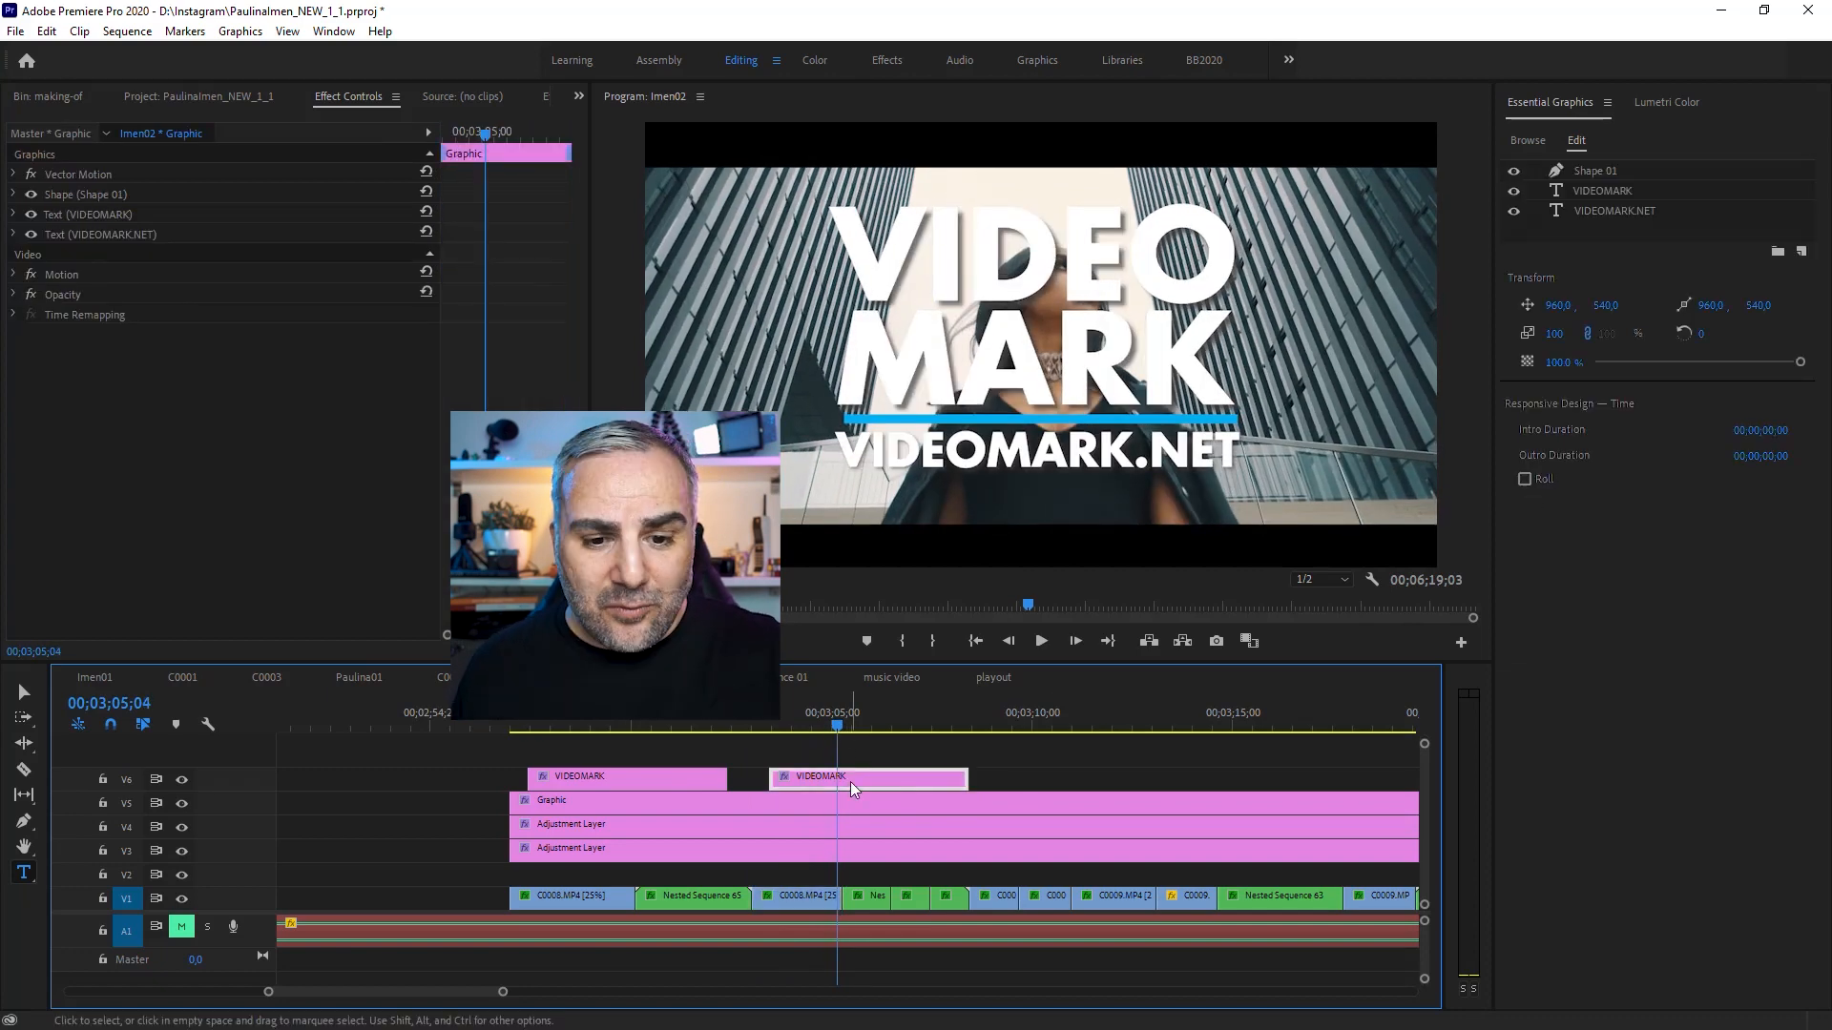
key(Delete)
Step: Export the VIDEOMARK graphic clip as a Motion Graphics Template named MyIntroText
drag(702, 724, 631, 728)
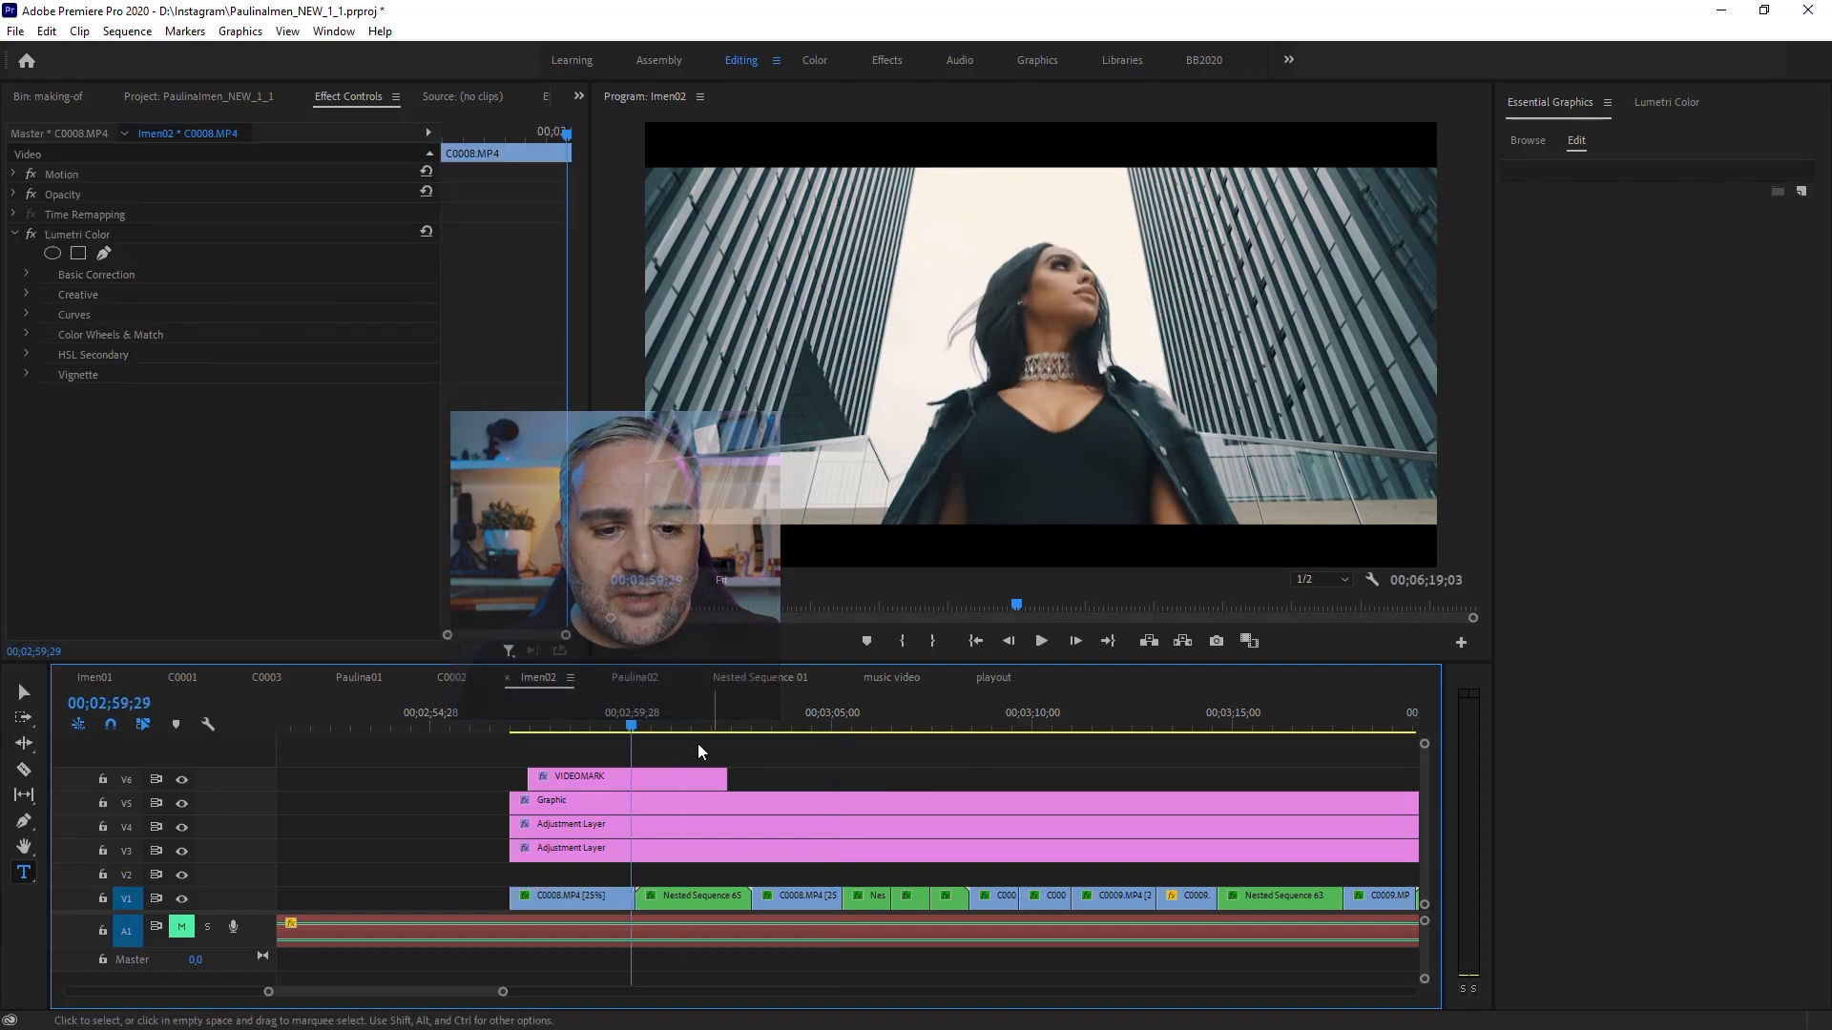
click(674, 782)
right_click(649, 816)
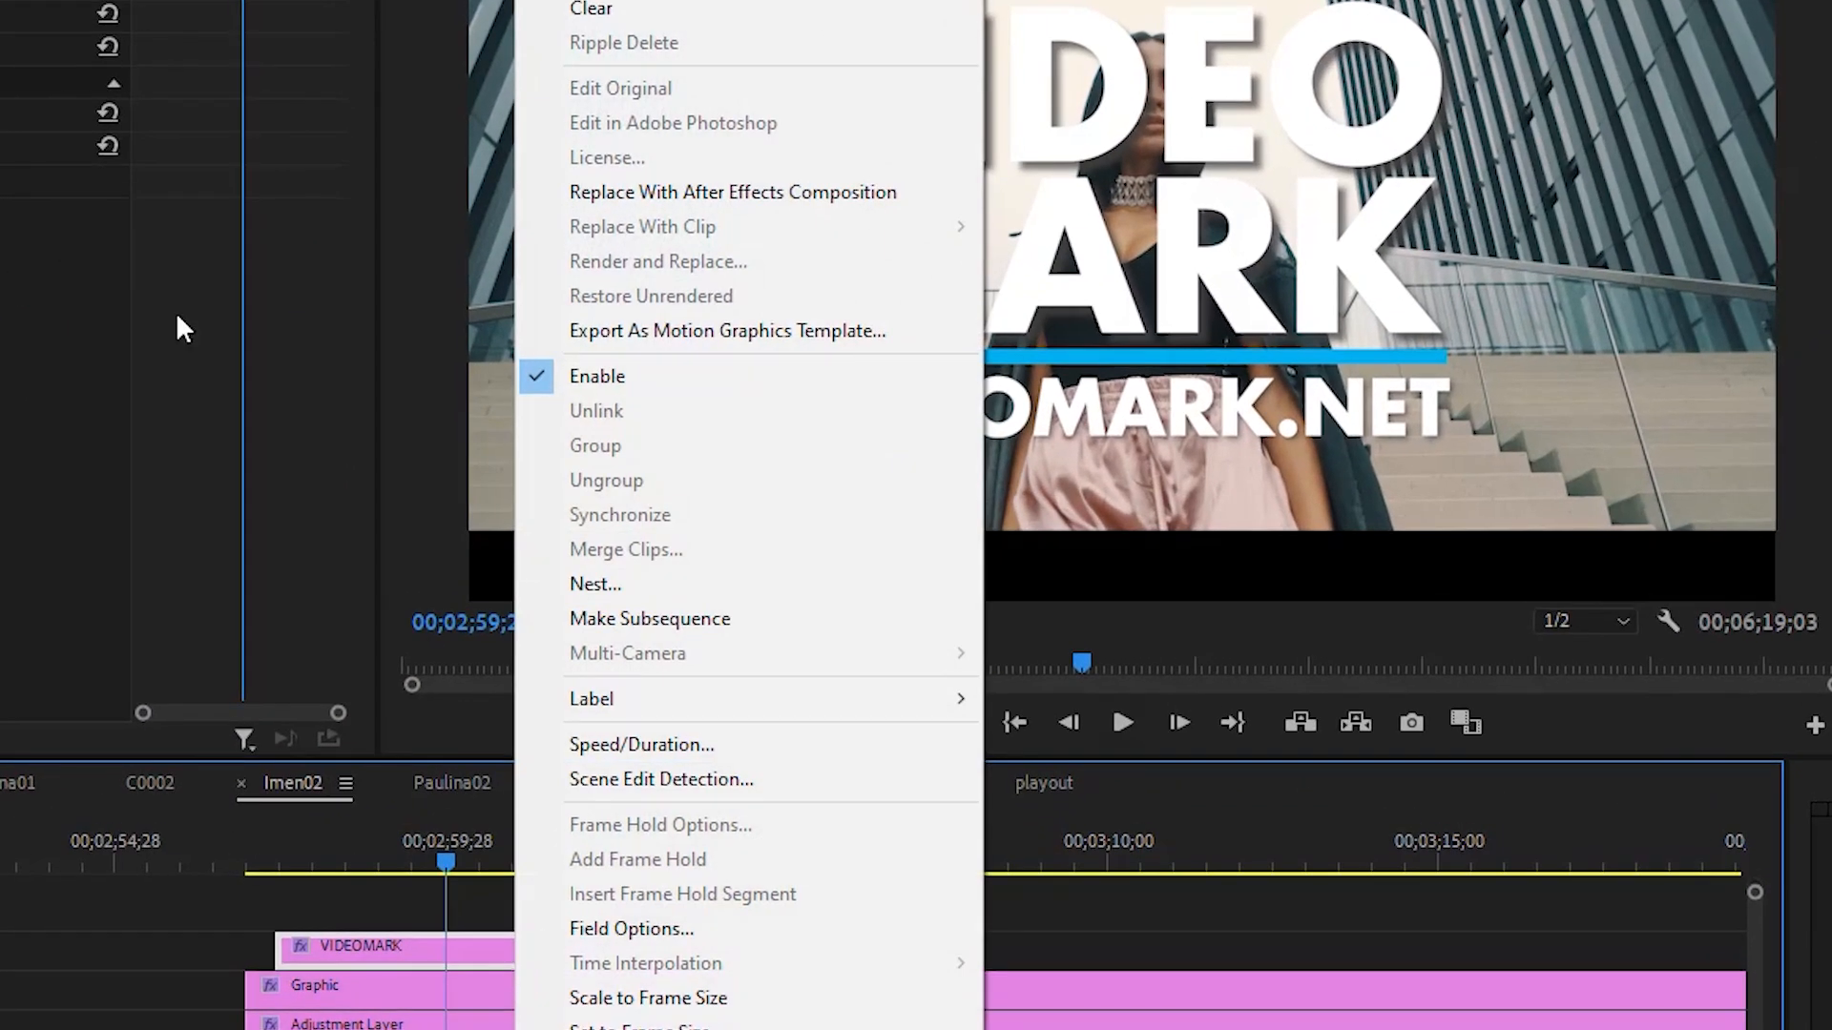
click(832, 331)
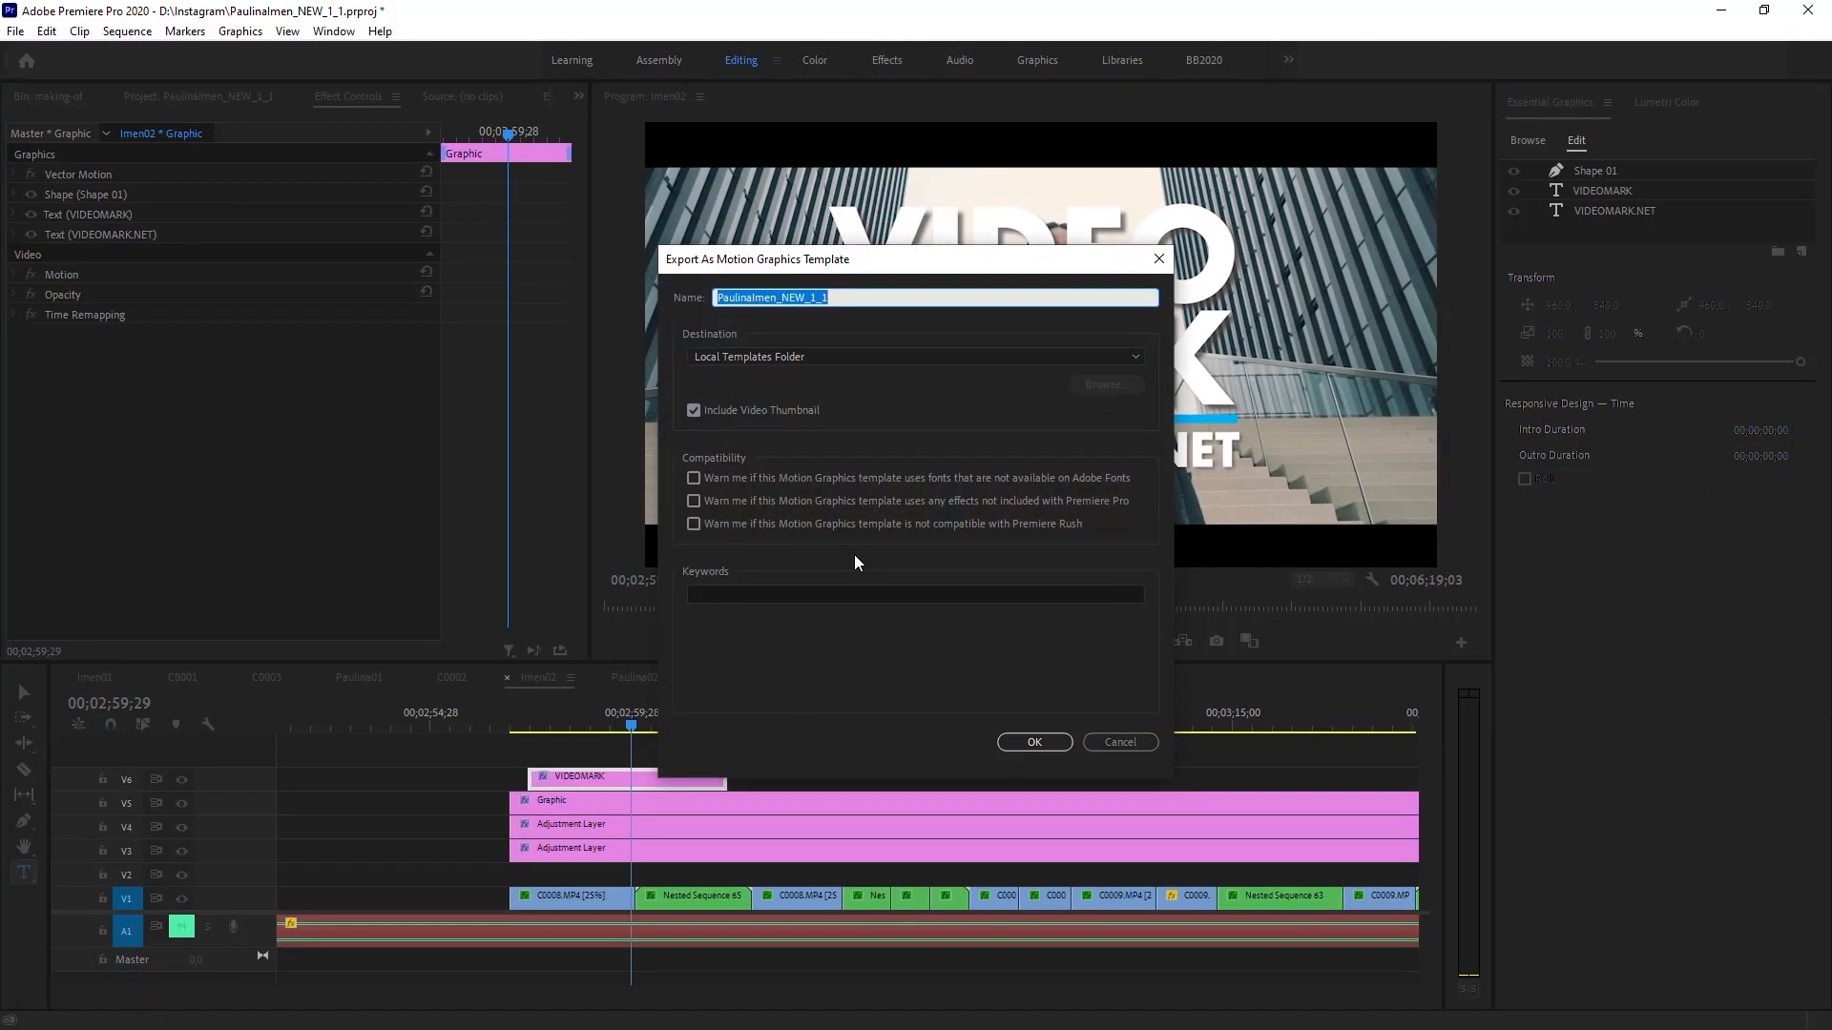
text(MyIntroText)
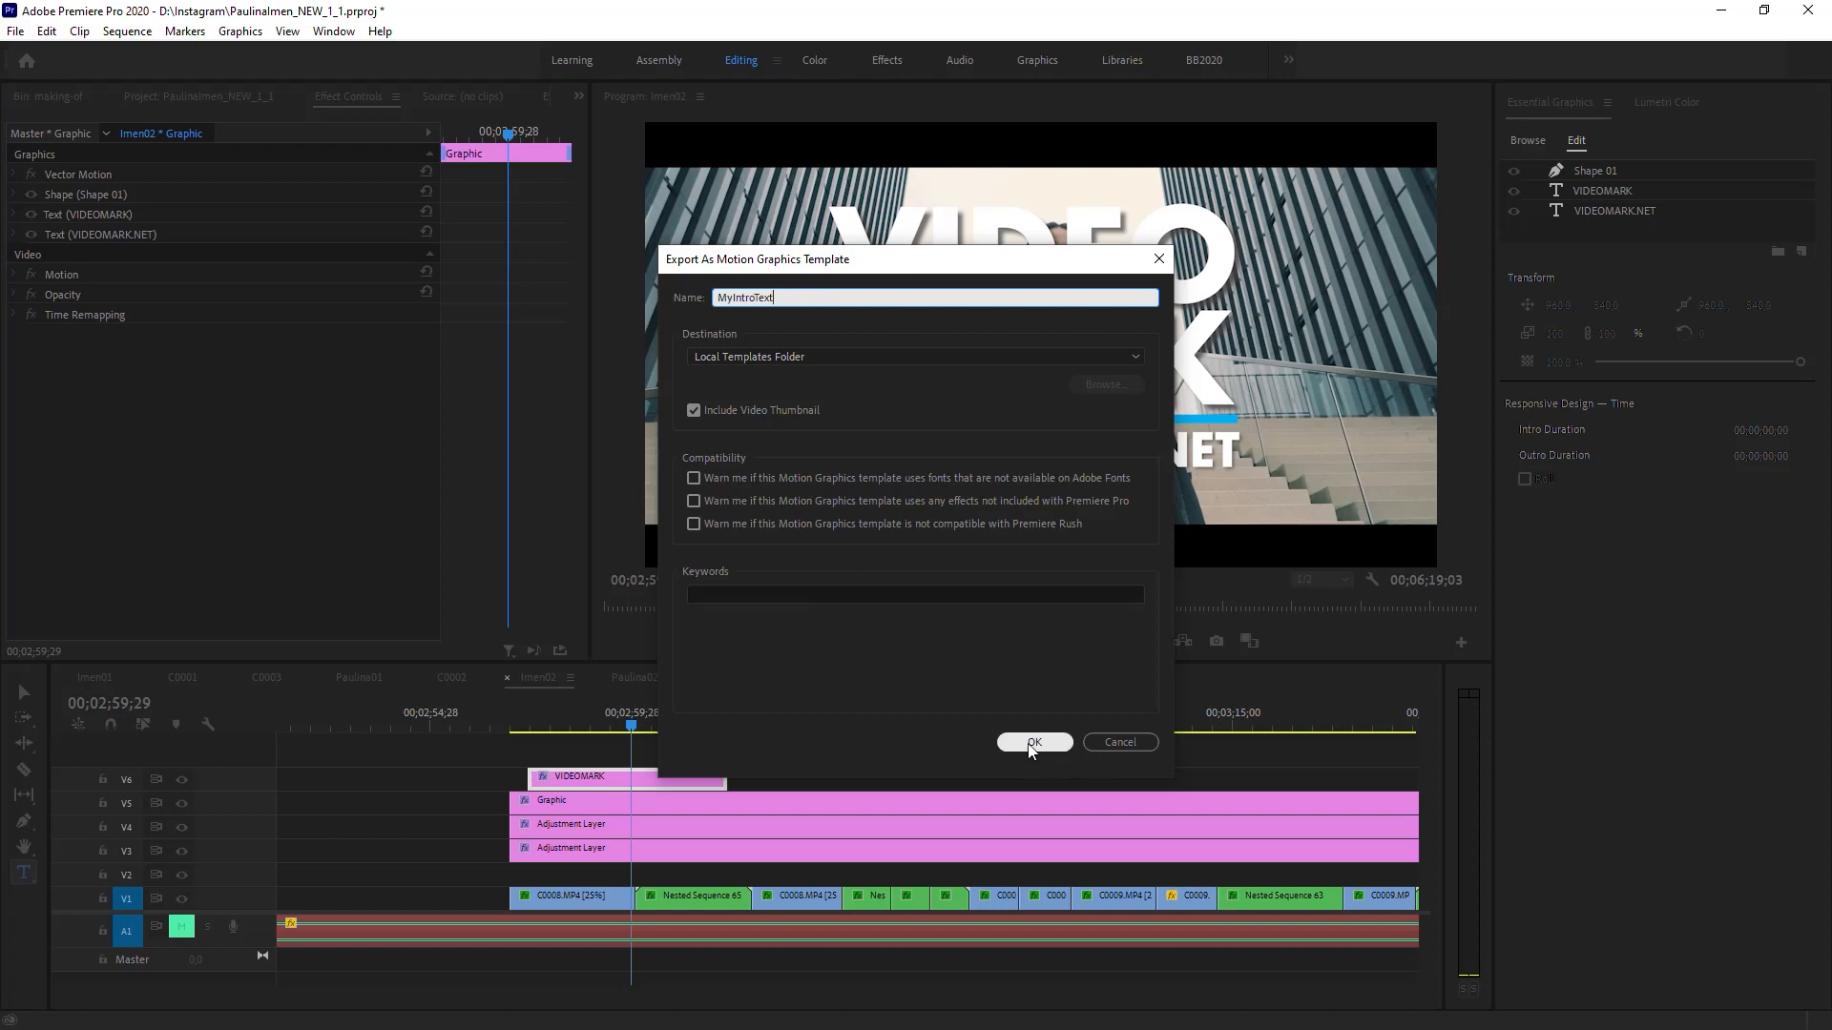
click(1031, 743)
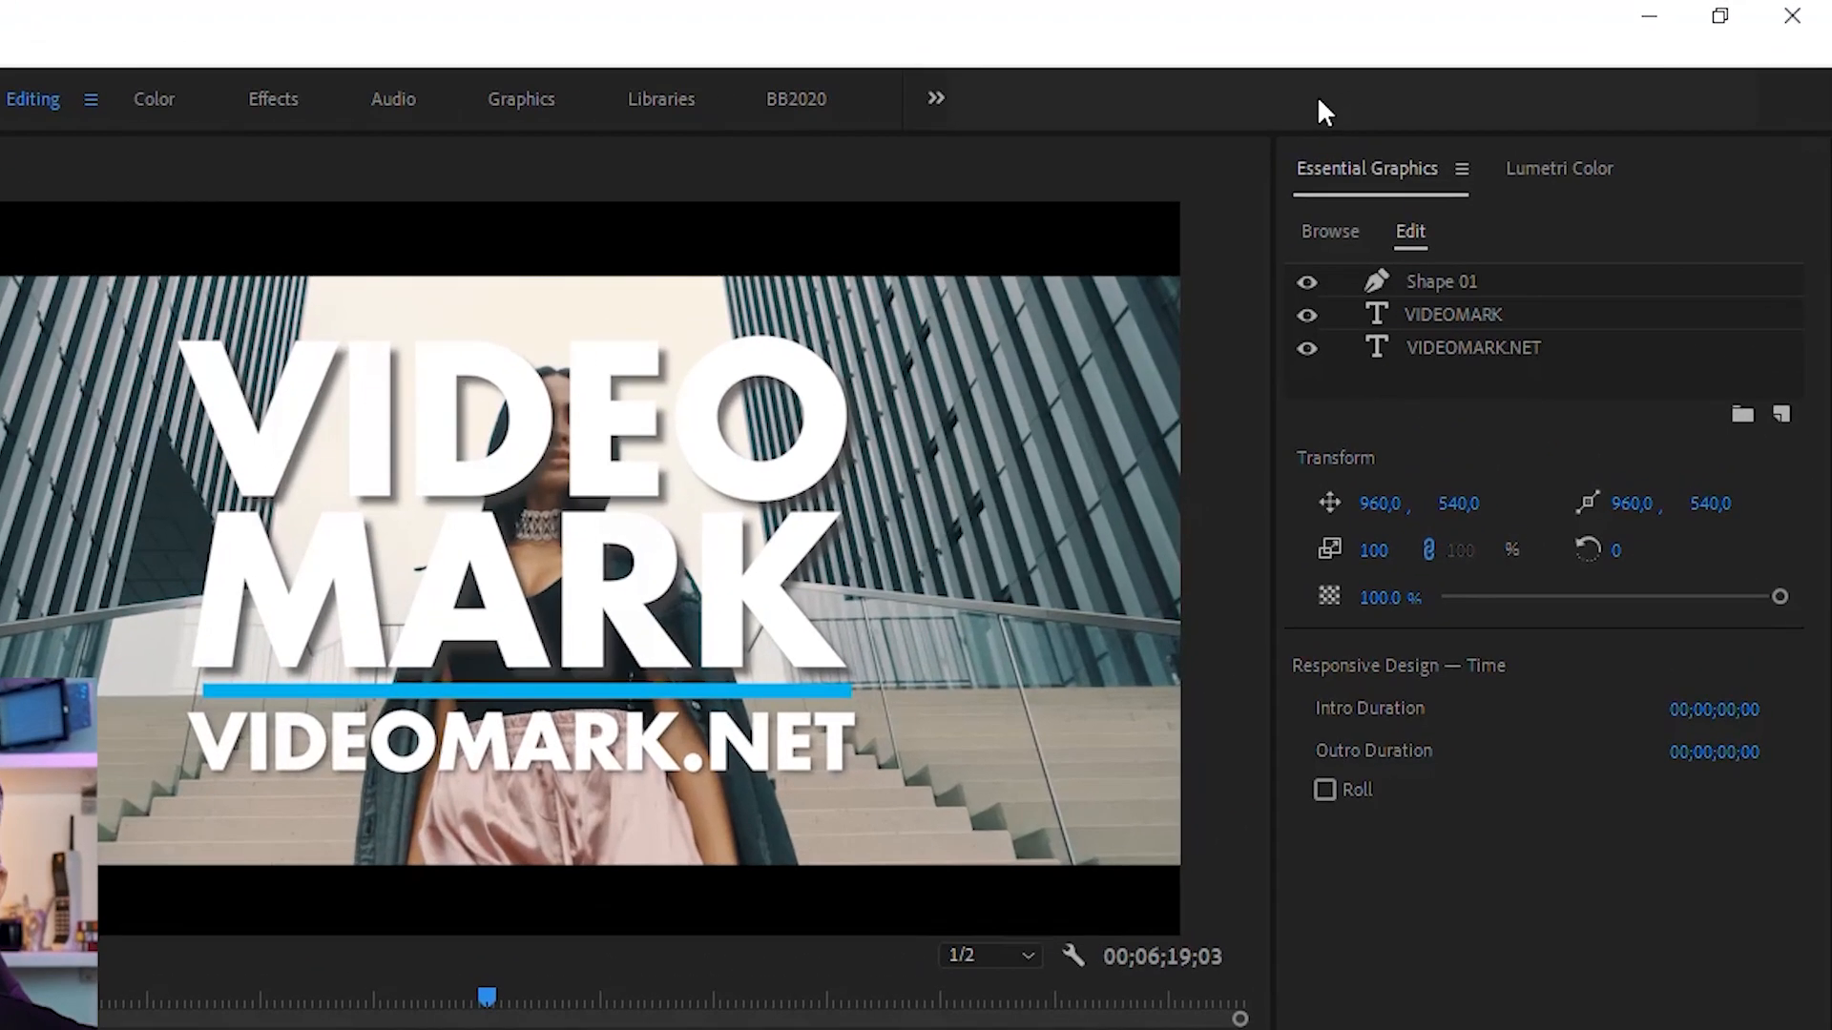
Step: Insert the MyIntroText template from the template library onto the timeline and scrub through it to preview
click(1353, 231)
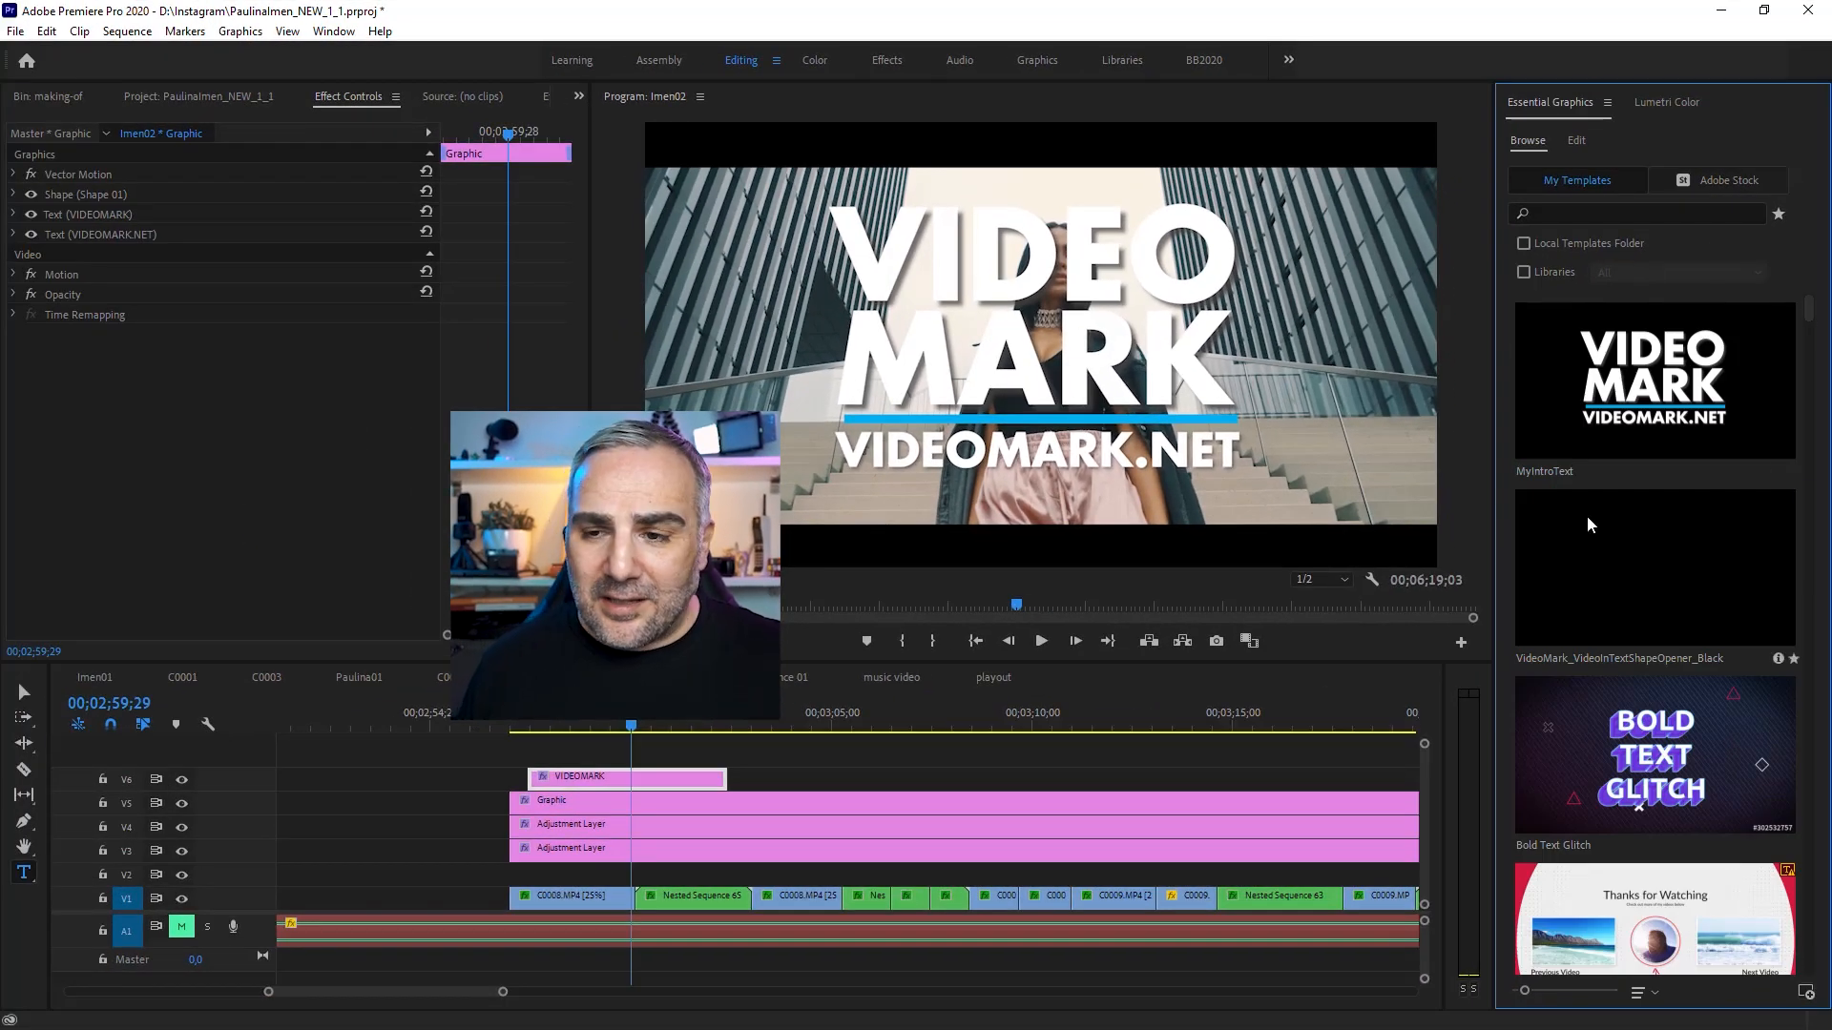
click(1549, 444)
drag(974, 667, 885, 780)
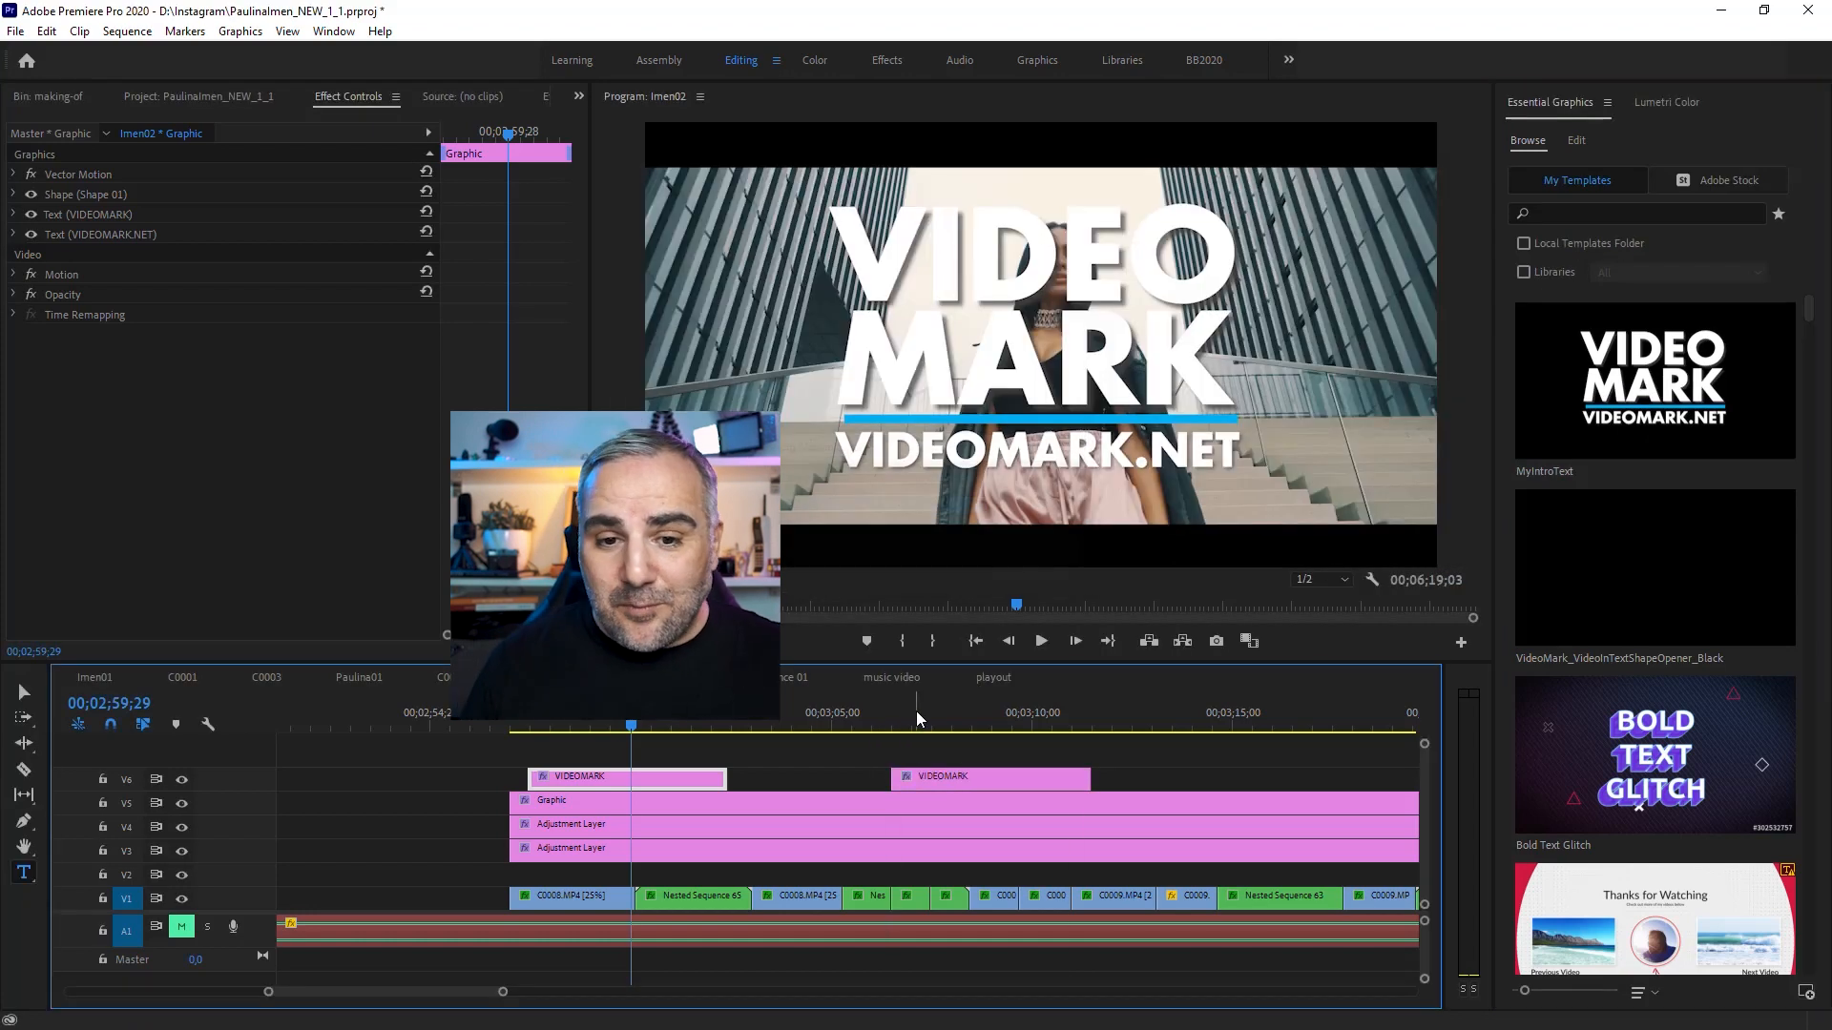
click(959, 727)
scroll(939, 736, down, 7)
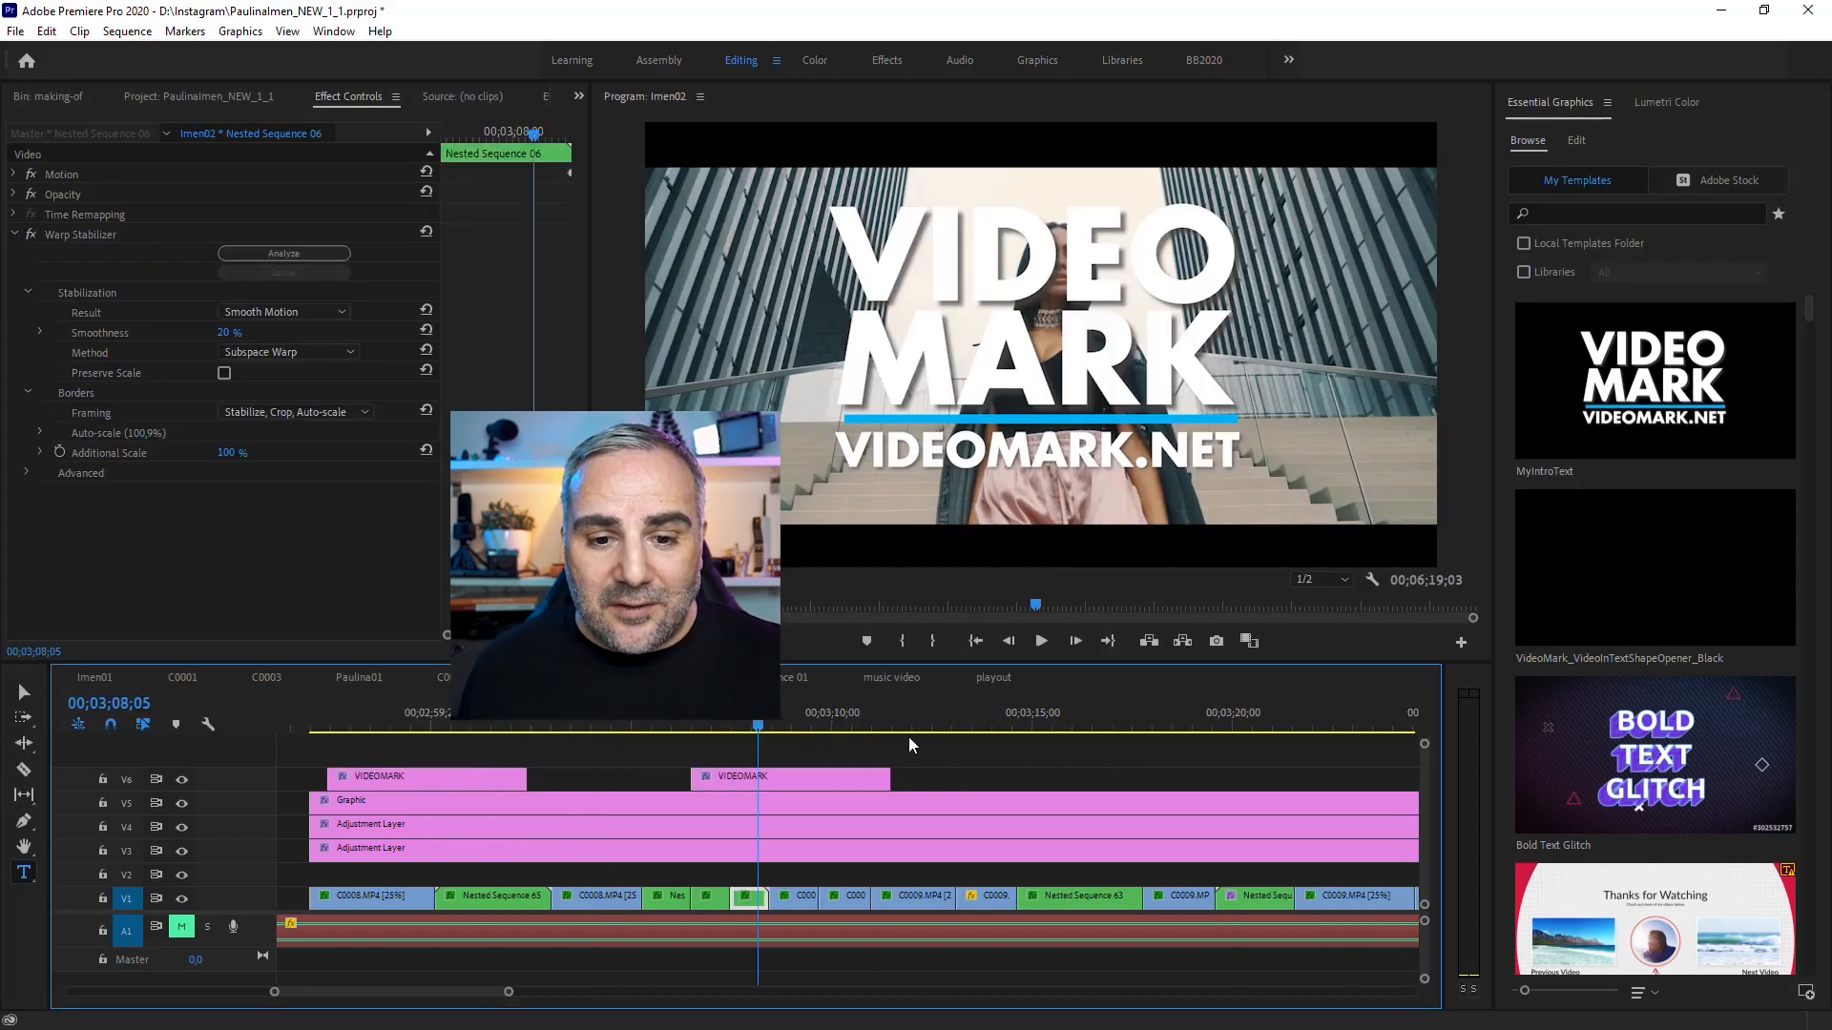
click(803, 725)
drag(804, 726, 791, 726)
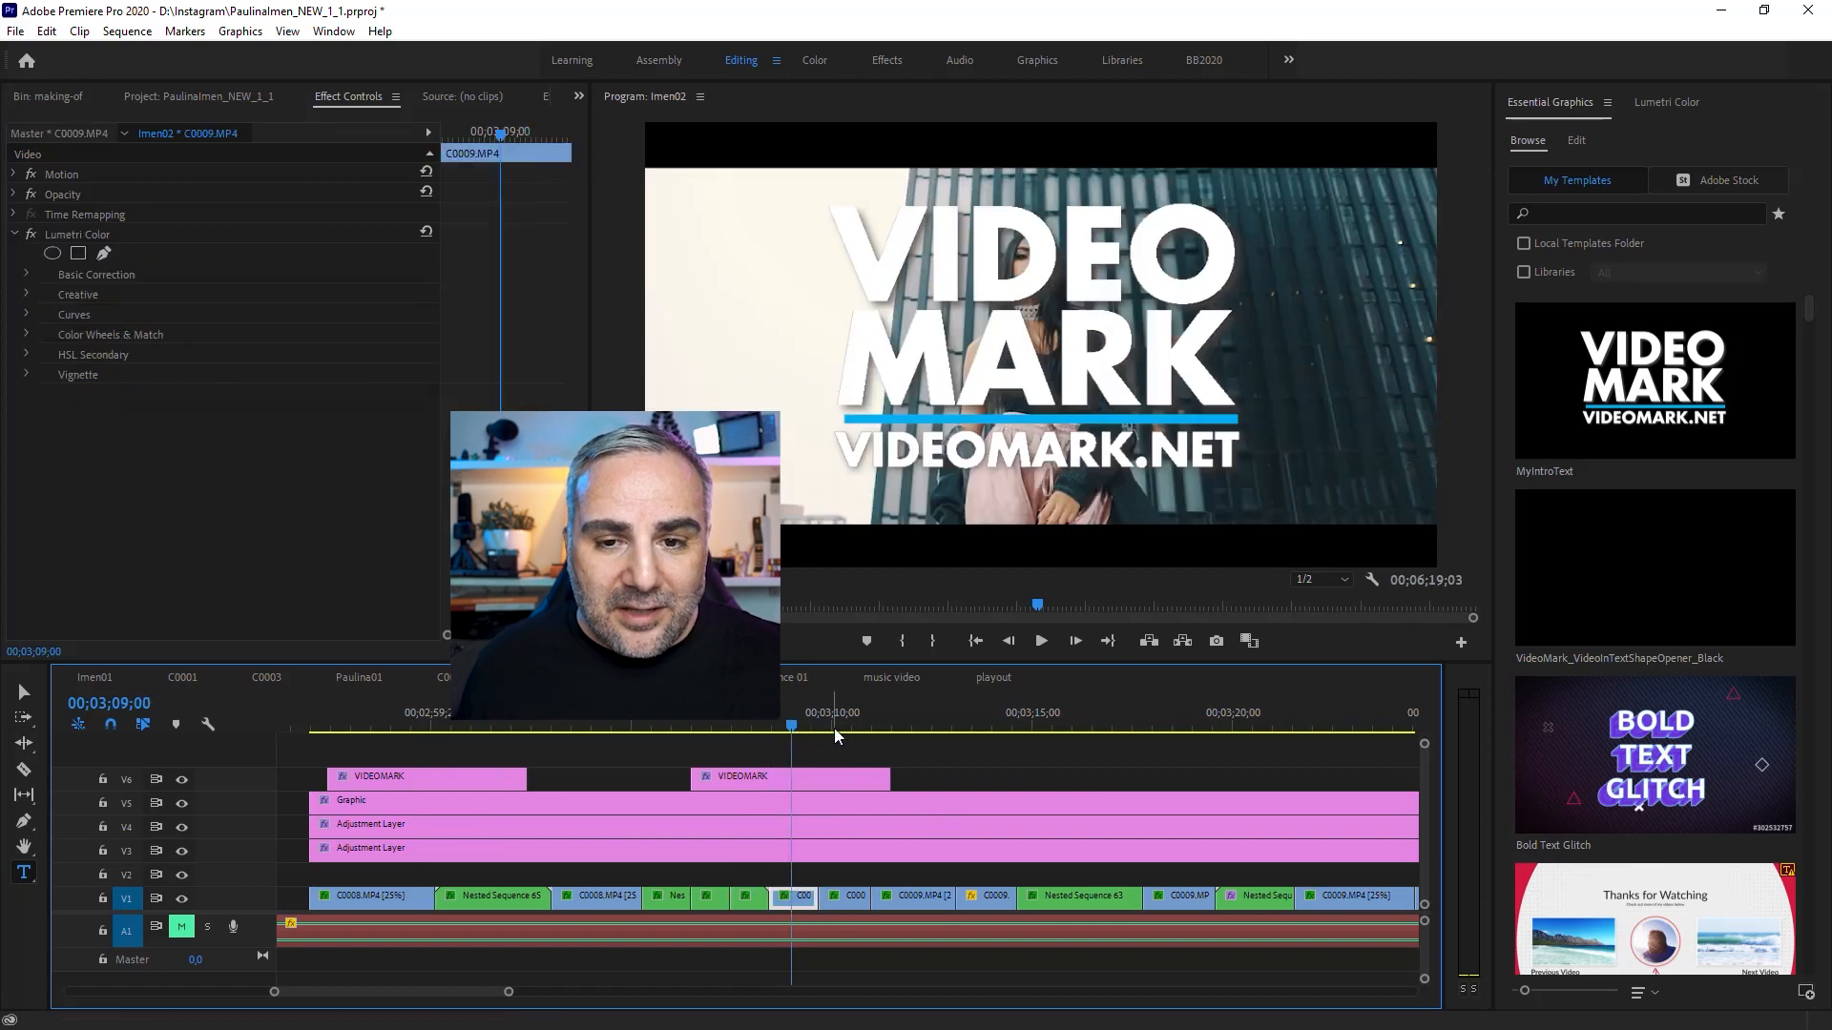